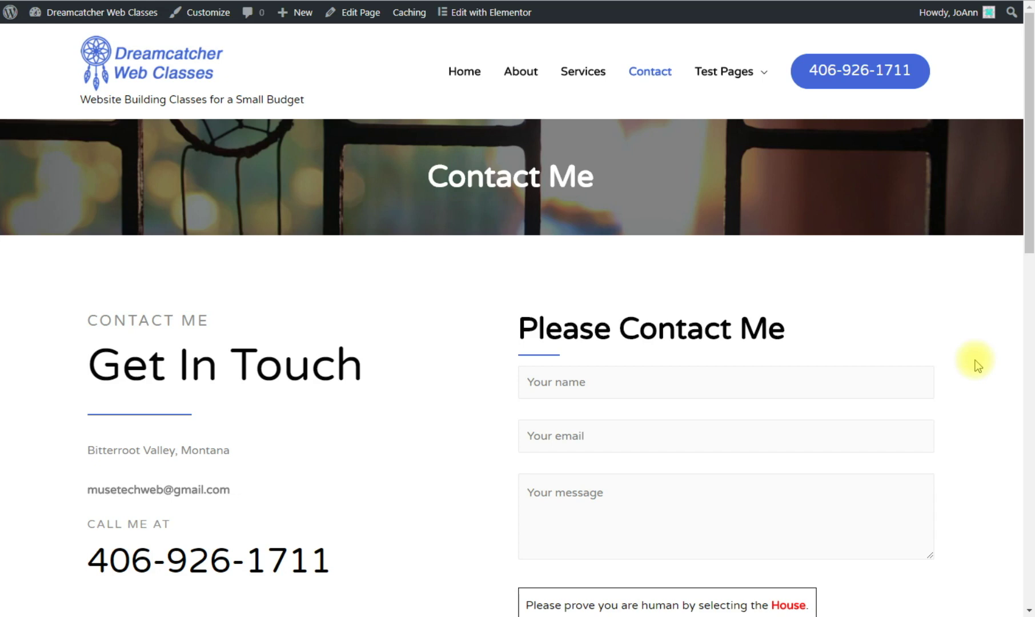
Scroll through the live Contact page and its map, then pass the image human-check to reach the dashboard
drag(1029, 224, 1024, 487)
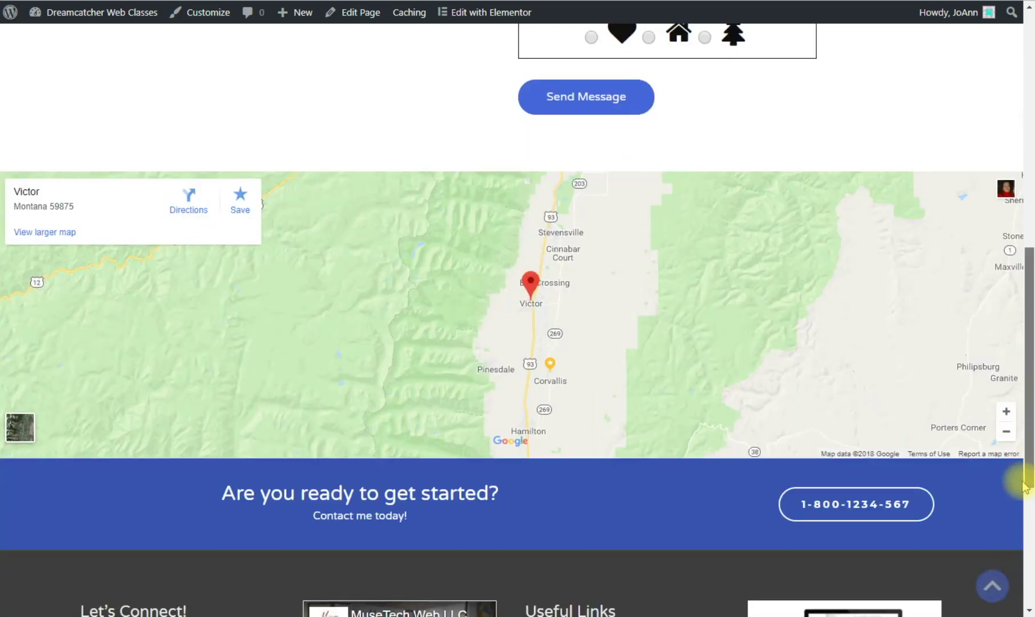
scroll(1024, 487, down, 2)
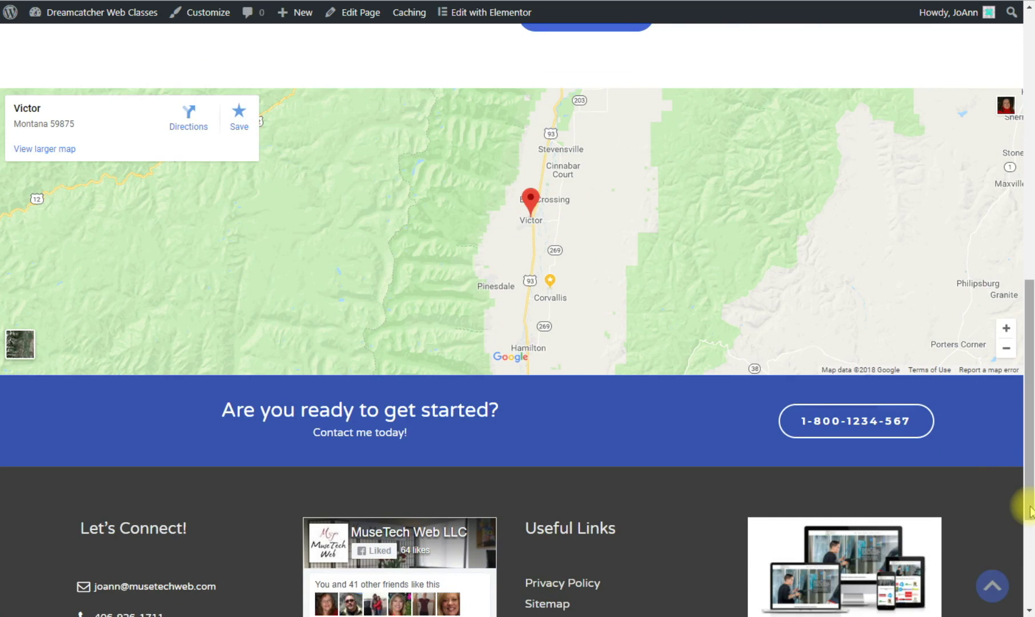
drag(1030, 511, 1030, 332)
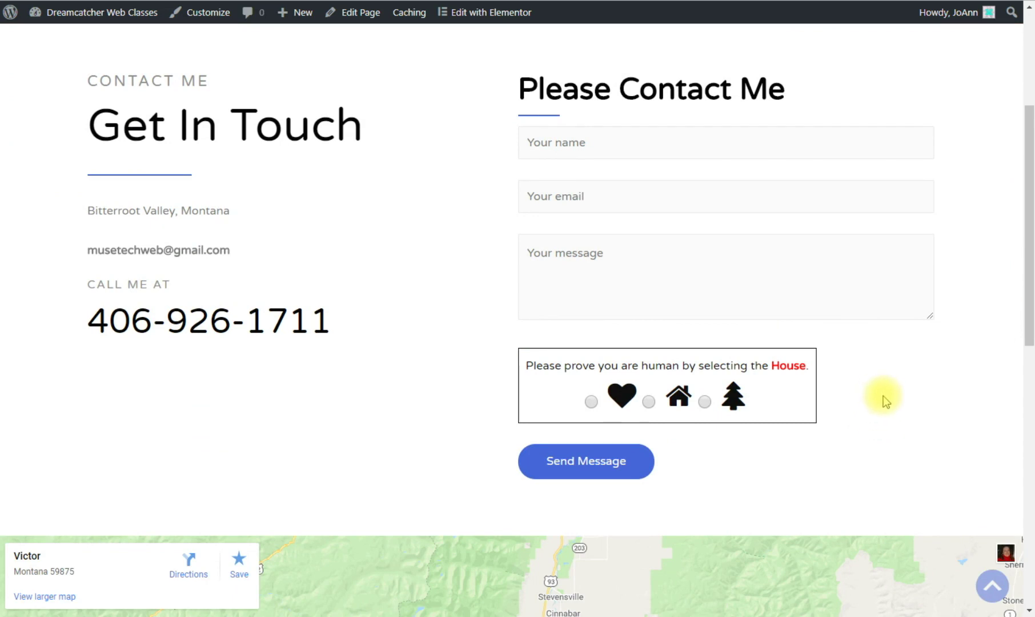
click(649, 402)
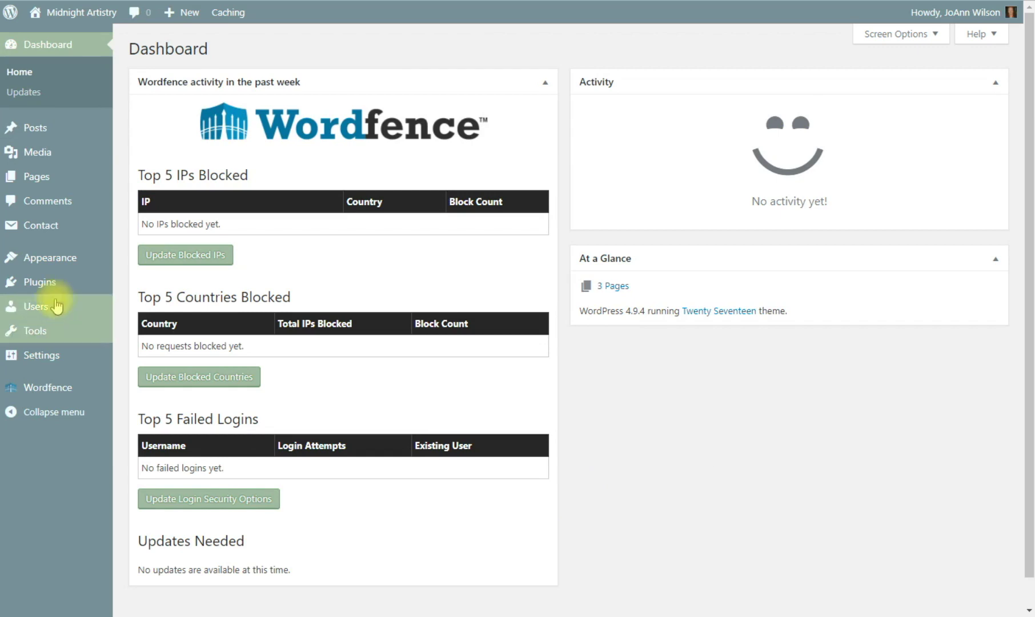
Search new plugins for 'contact form 7 image captcha' and open Contact Form 7 Image Captcha's details
click(44, 281)
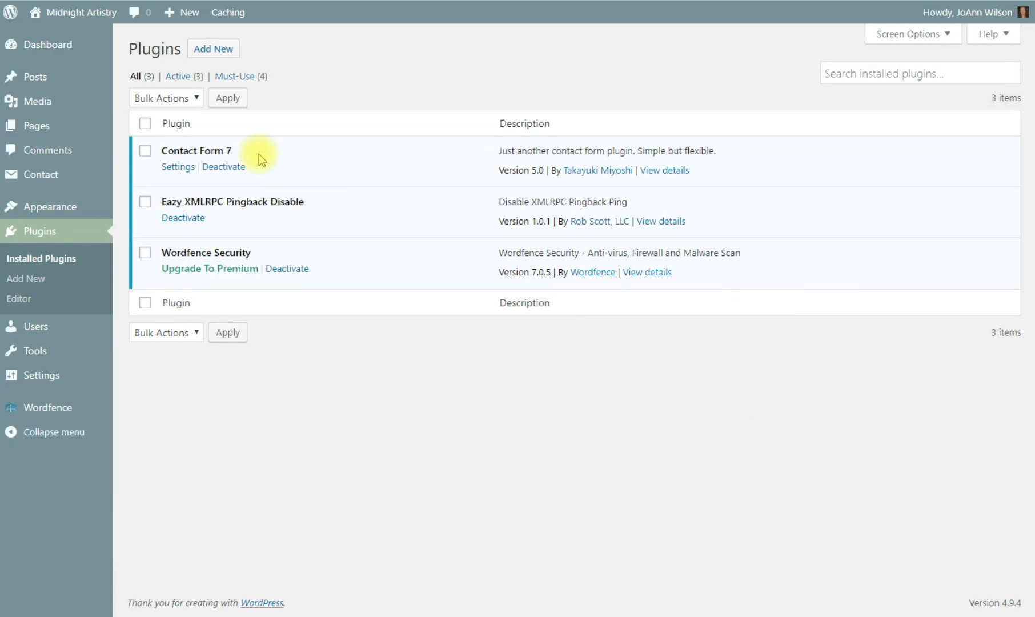
click(218, 49)
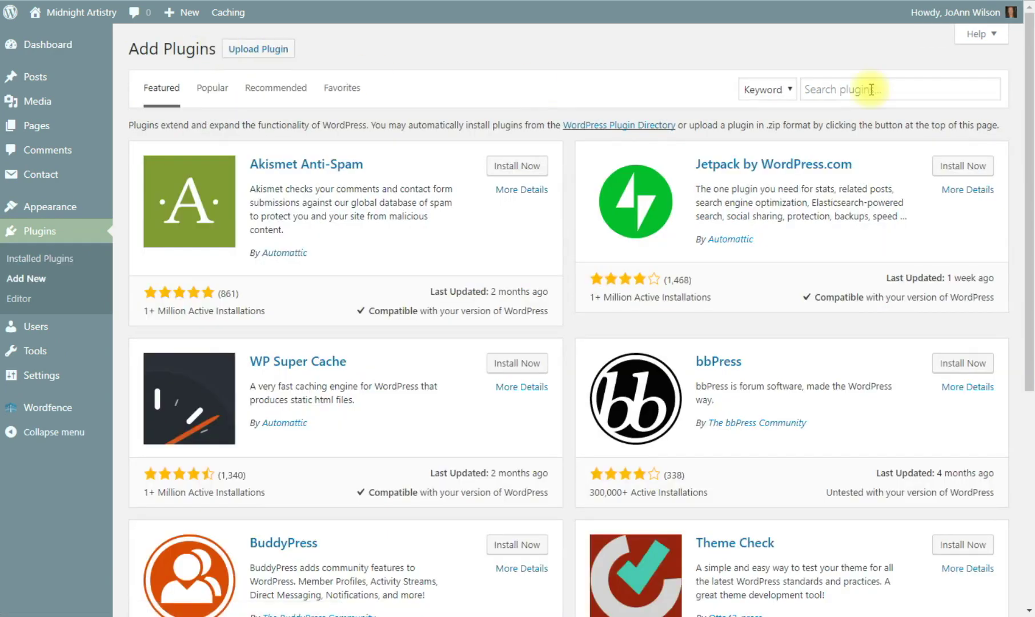
click(872, 90)
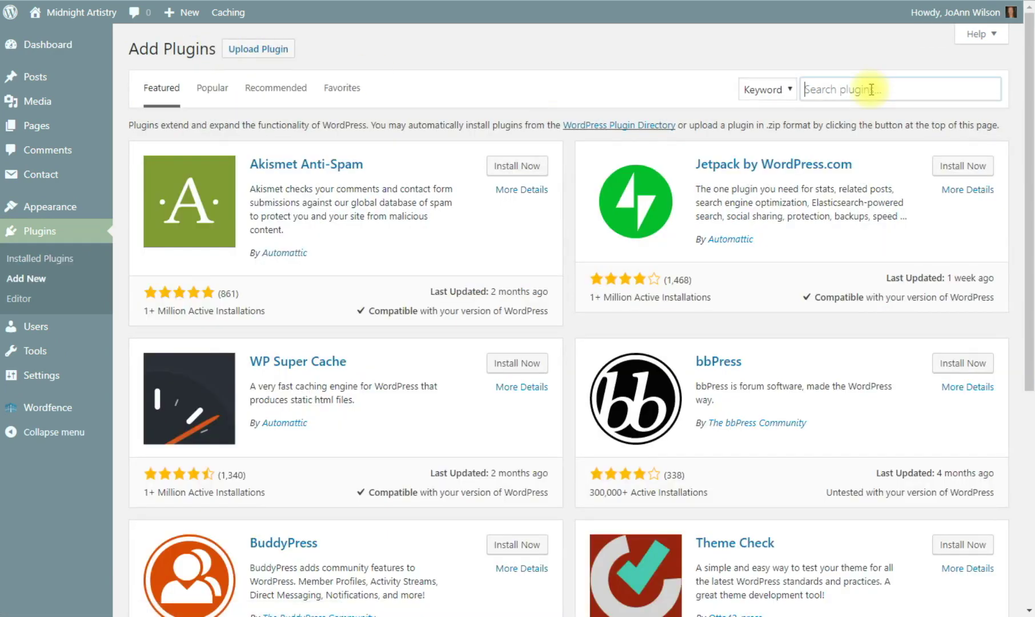
text(contac)
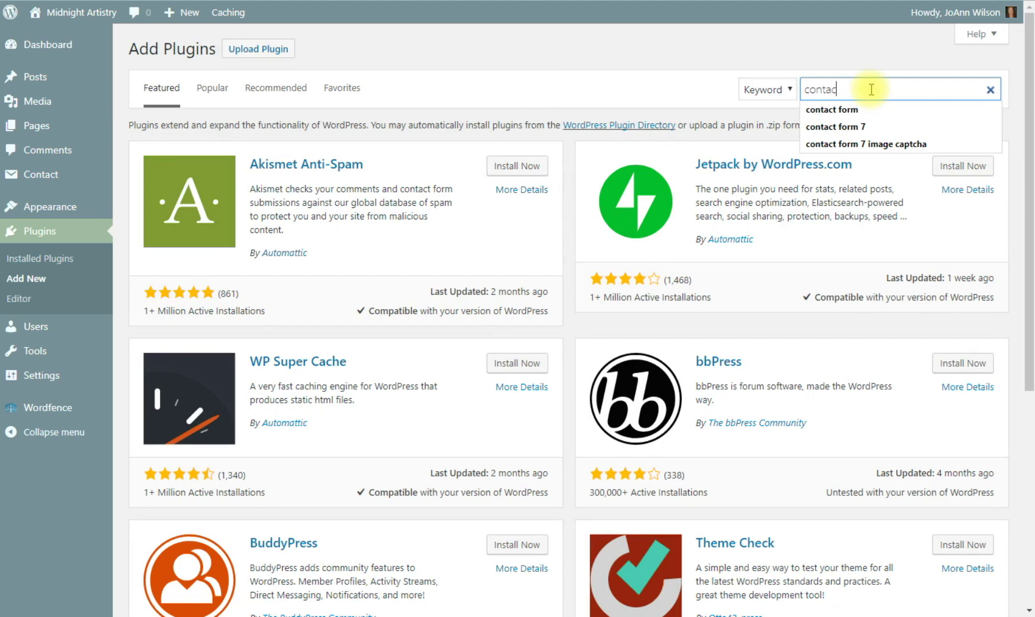
key(Down)
key(Down)
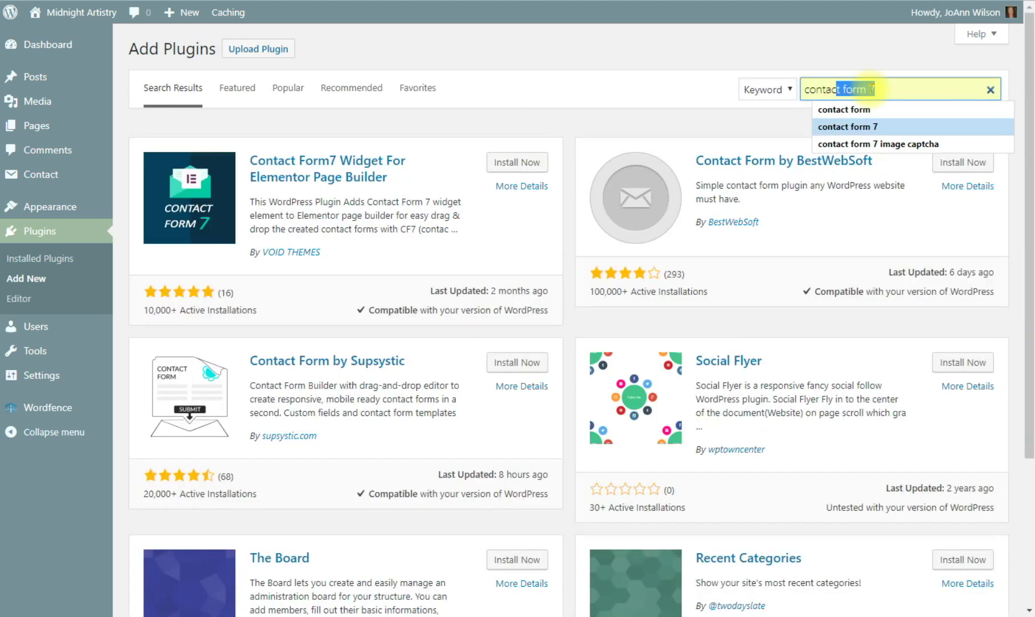
key(Down)
key(Return)
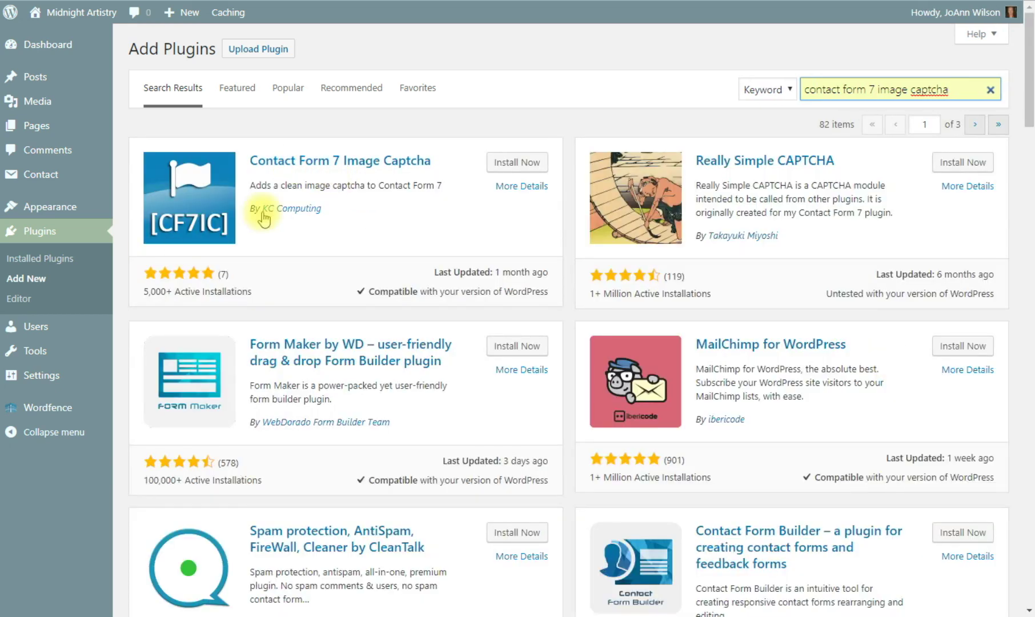
click(512, 190)
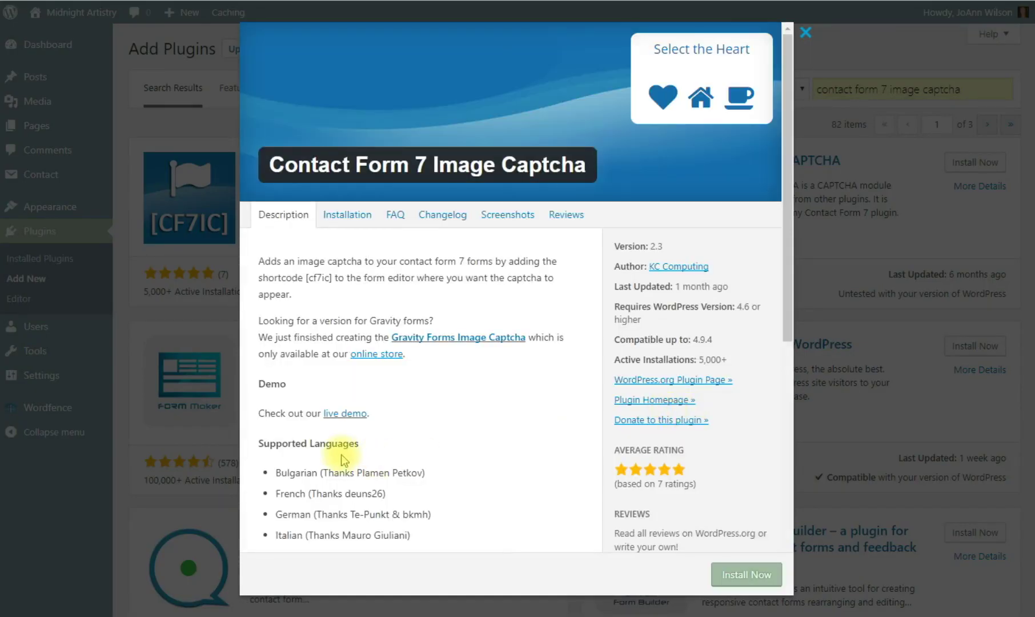
Copy the [cf7ic] shortcode from the plugin details
drag(305, 278, 332, 279)
right_click(318, 279)
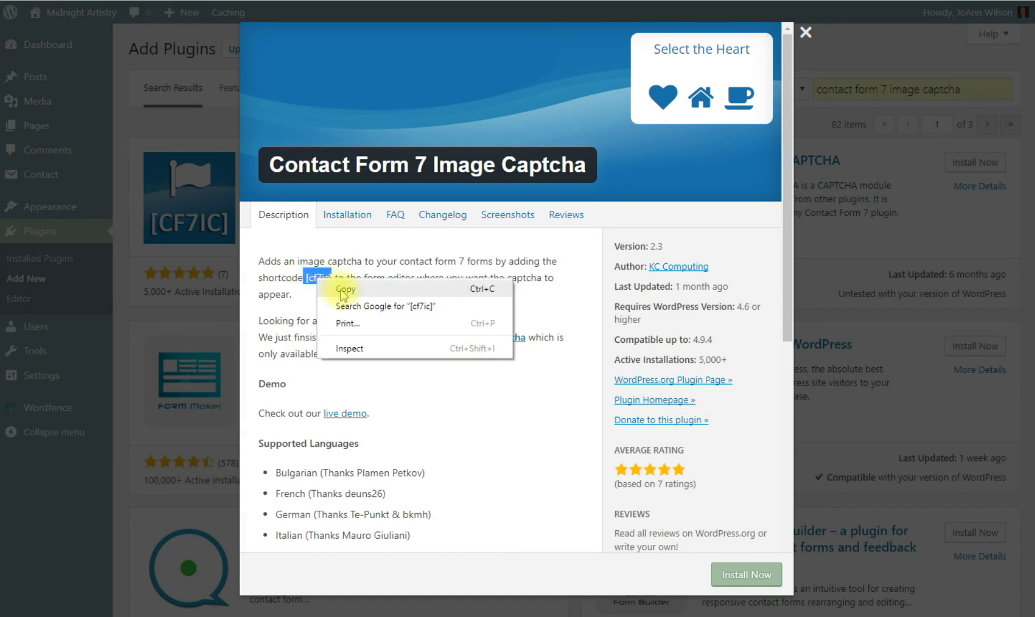
click(341, 290)
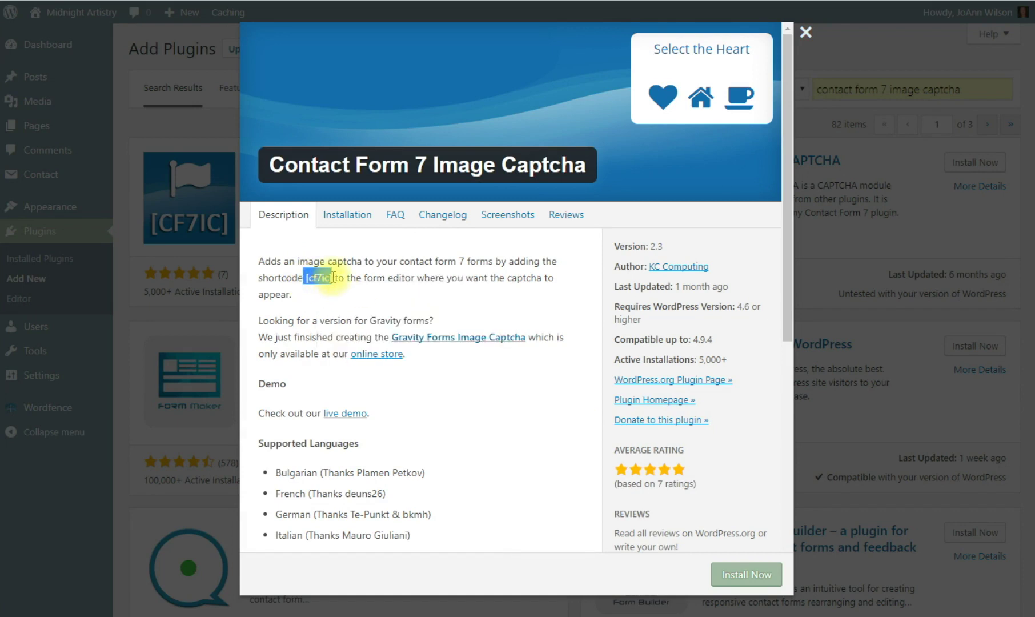
Install and activate Contact Form 7 Image Captcha
click(806, 35)
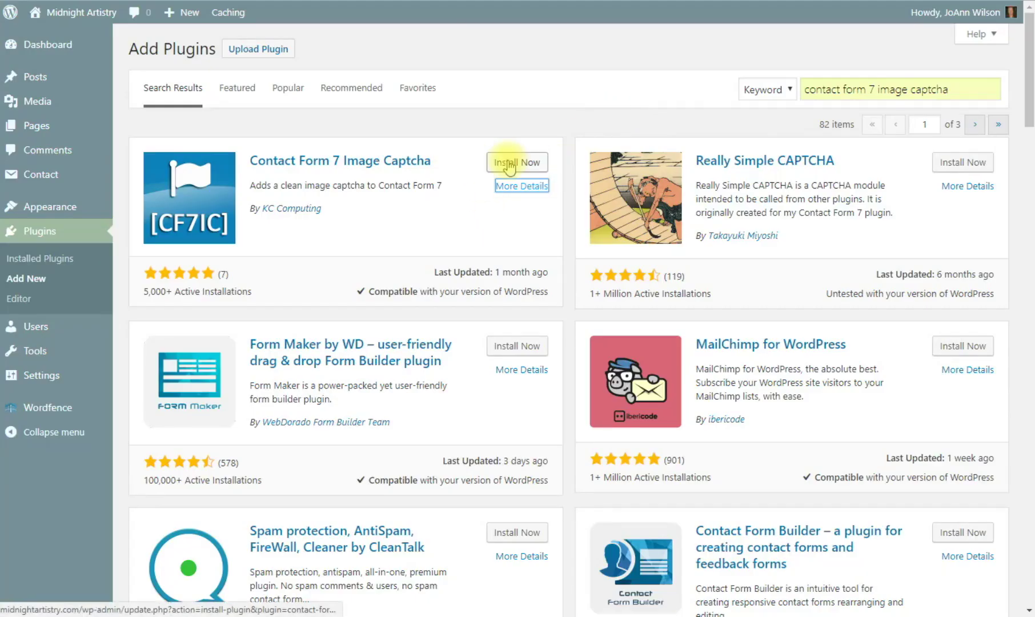
click(510, 166)
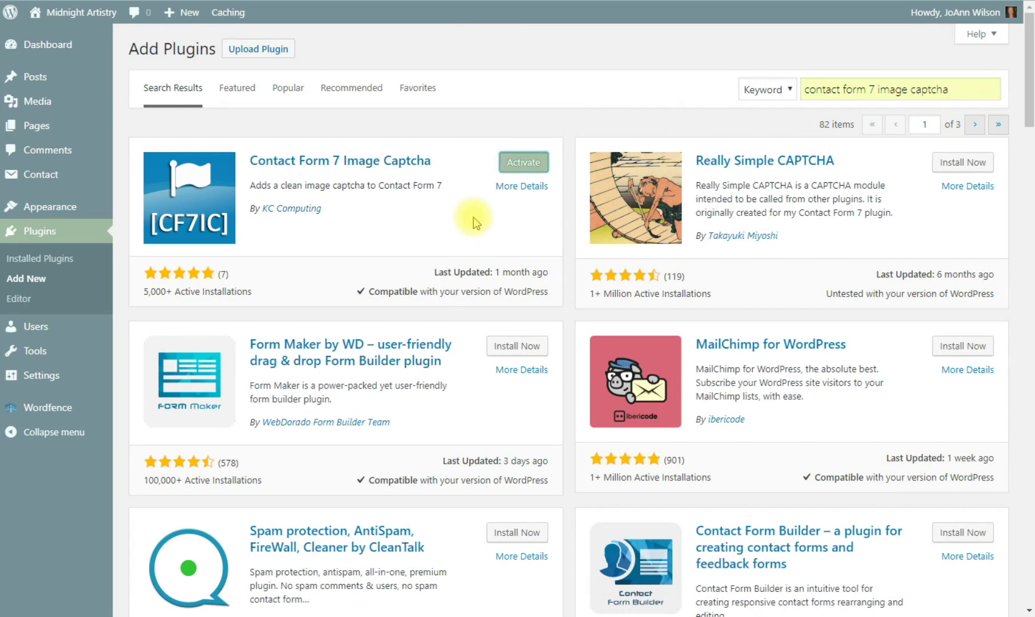
click(520, 164)
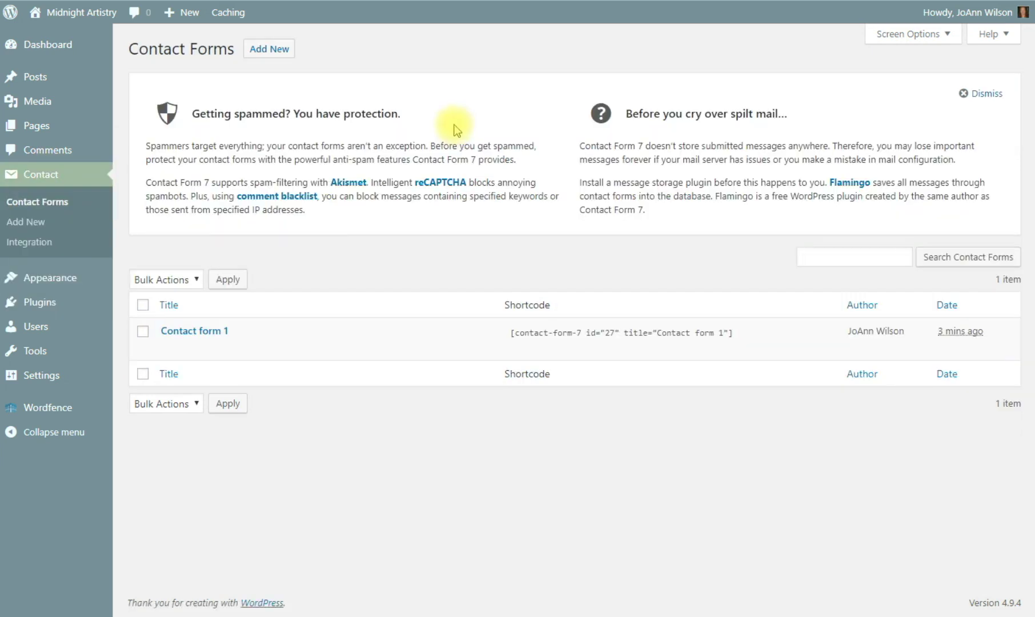
Open Contact form 1 in the editor and place the caret in its form template
click(193, 334)
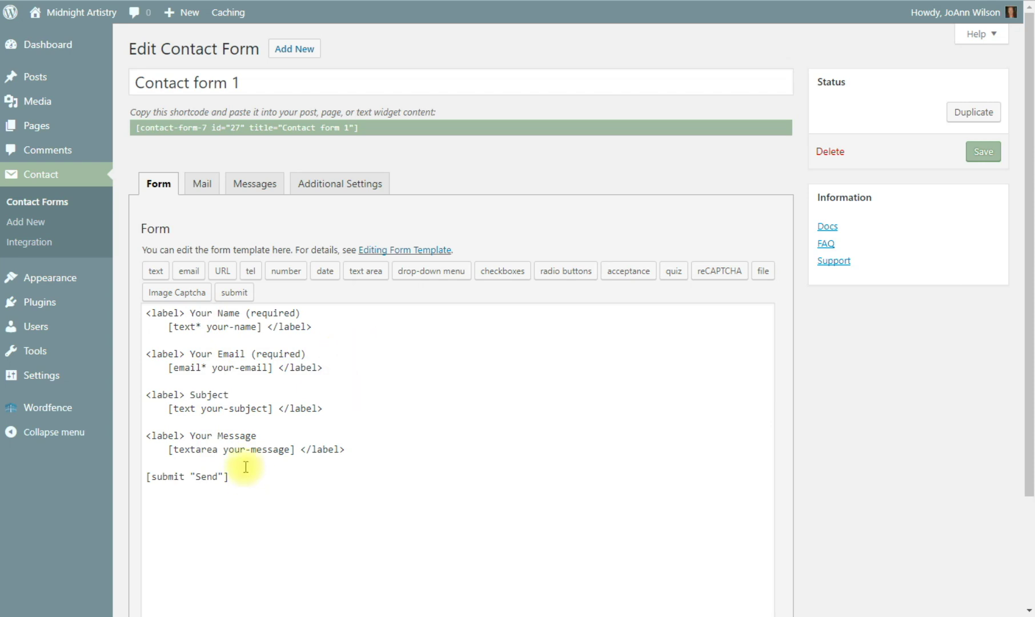
click(364, 450)
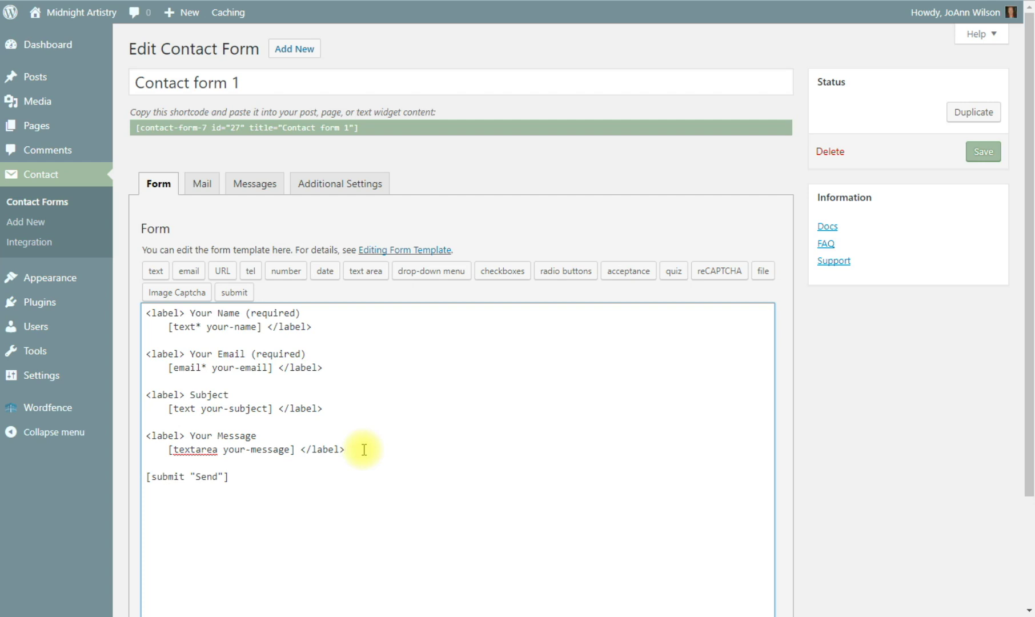
Paste [cf7ic] above the submit tag and change the button text to 'Send Message'
key(Return)
key(Return)
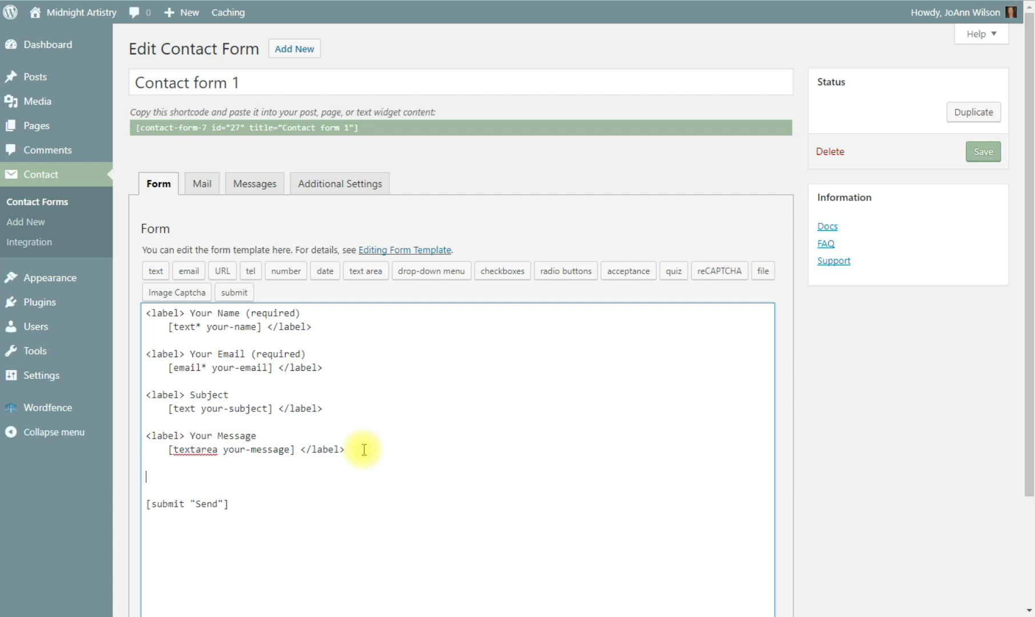
key(ctrl+v)
drag(151, 477, 203, 477)
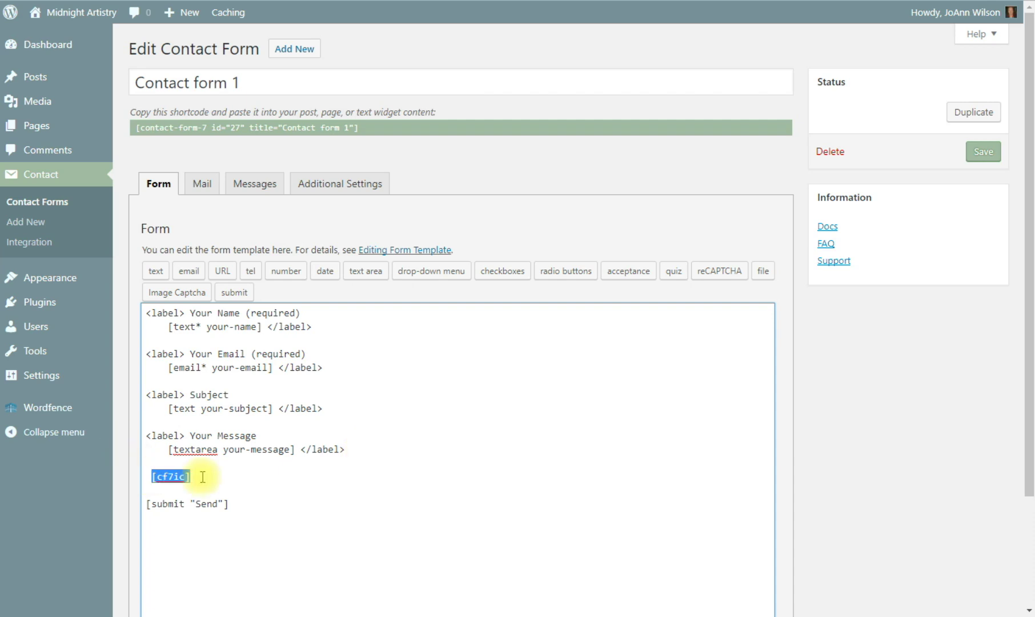
click(217, 496)
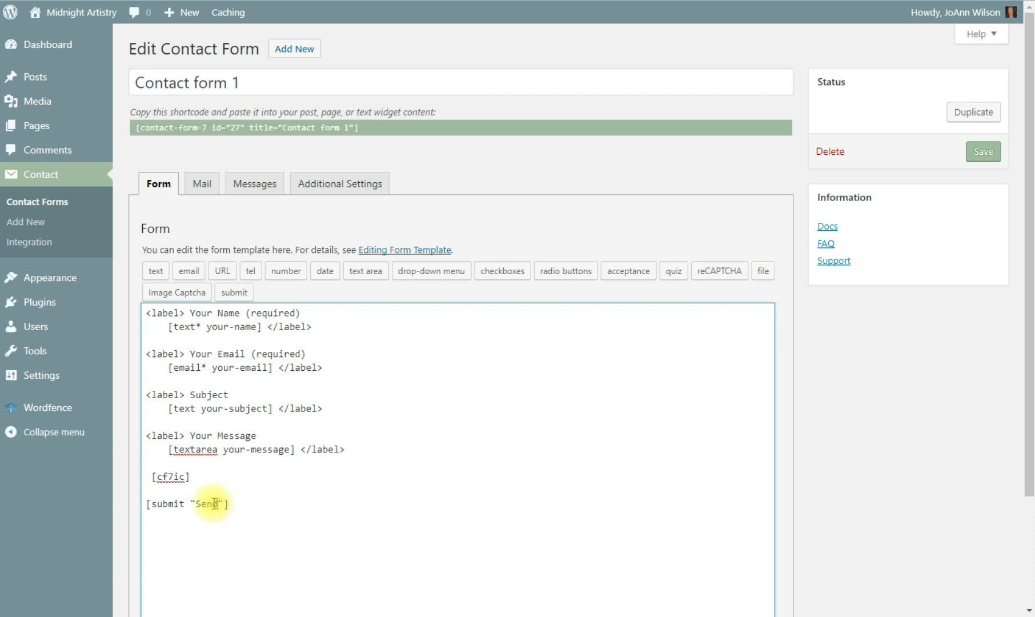
drag(195, 503, 218, 503)
click(219, 503)
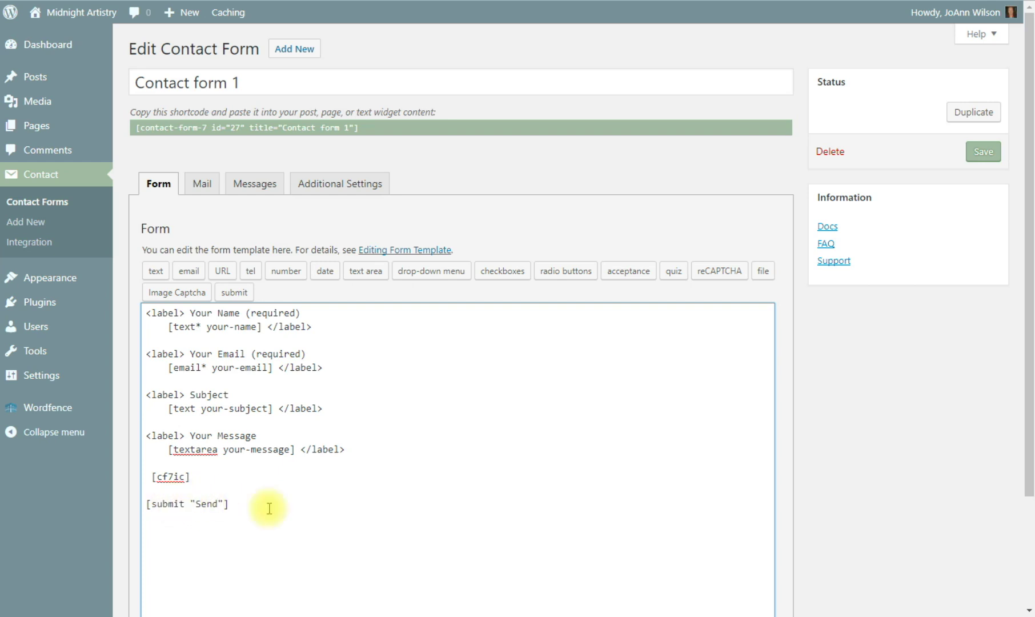
text(Message)
click(206, 474)
Make the message field textarea* and label Your Message as (required)
click(196, 327)
text(*)
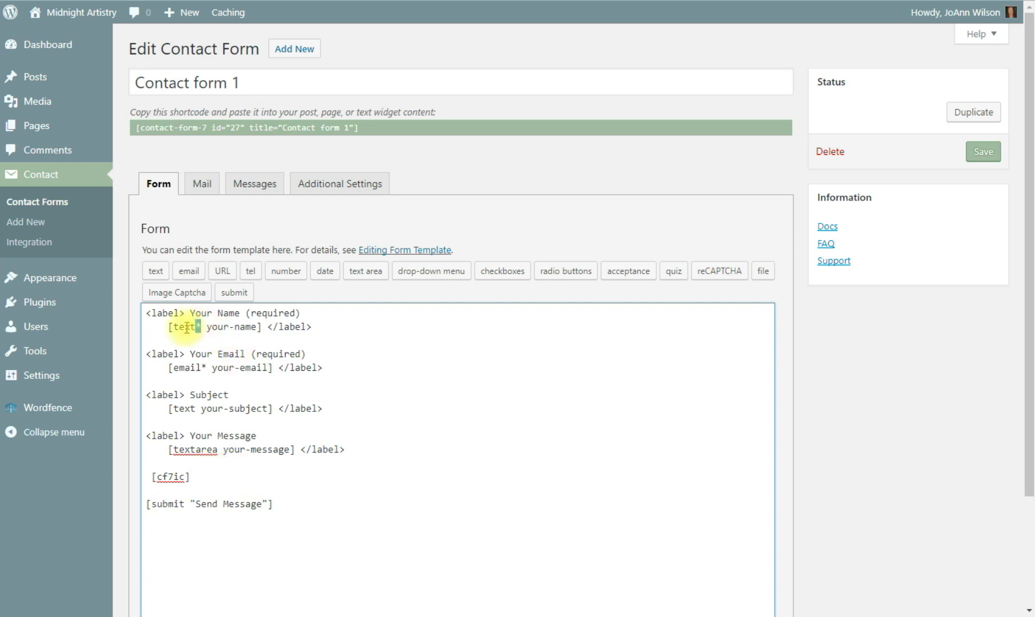
drag(169, 326, 303, 308)
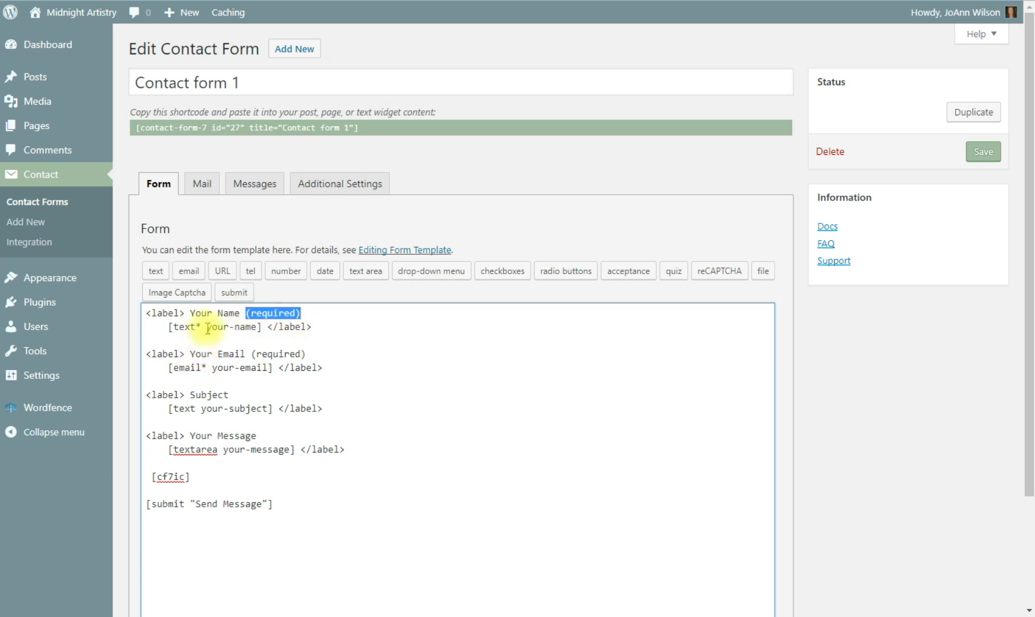
click(198, 354)
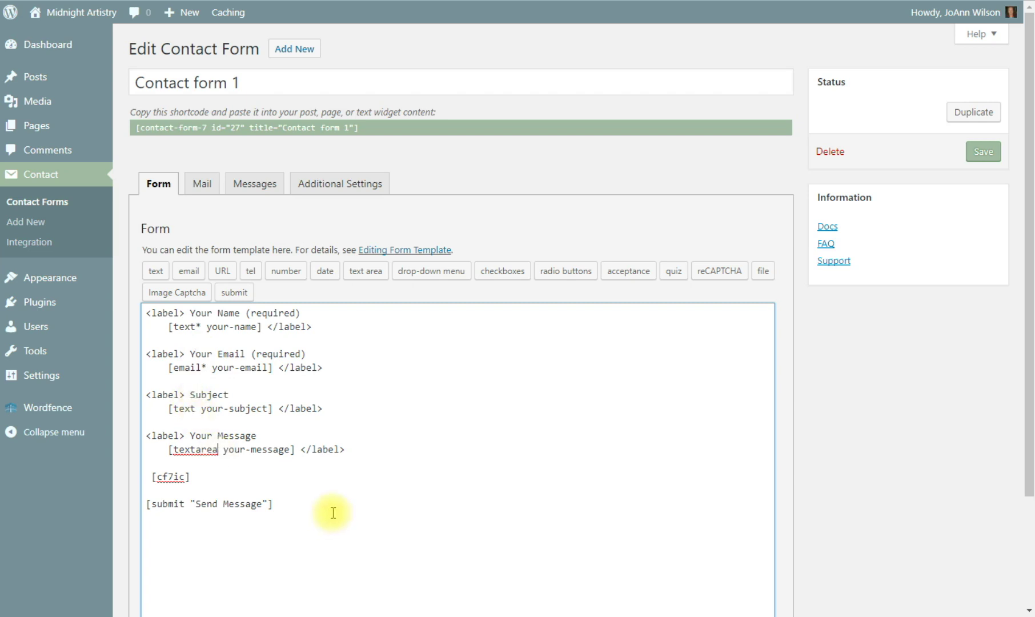
text(*()
key(BackSpace)
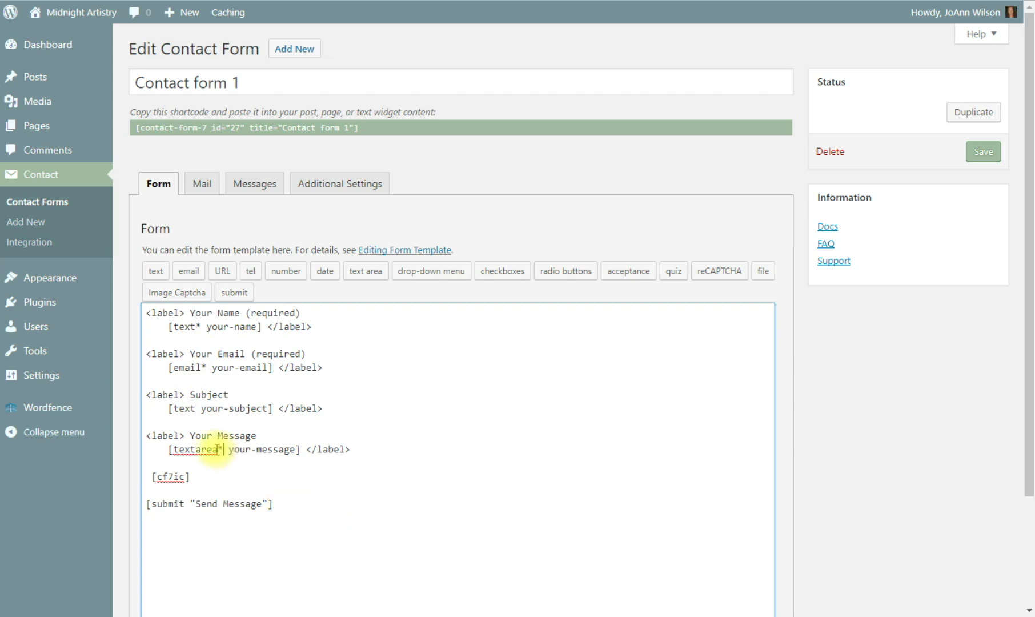
drag(224, 450, 220, 450)
click(272, 434)
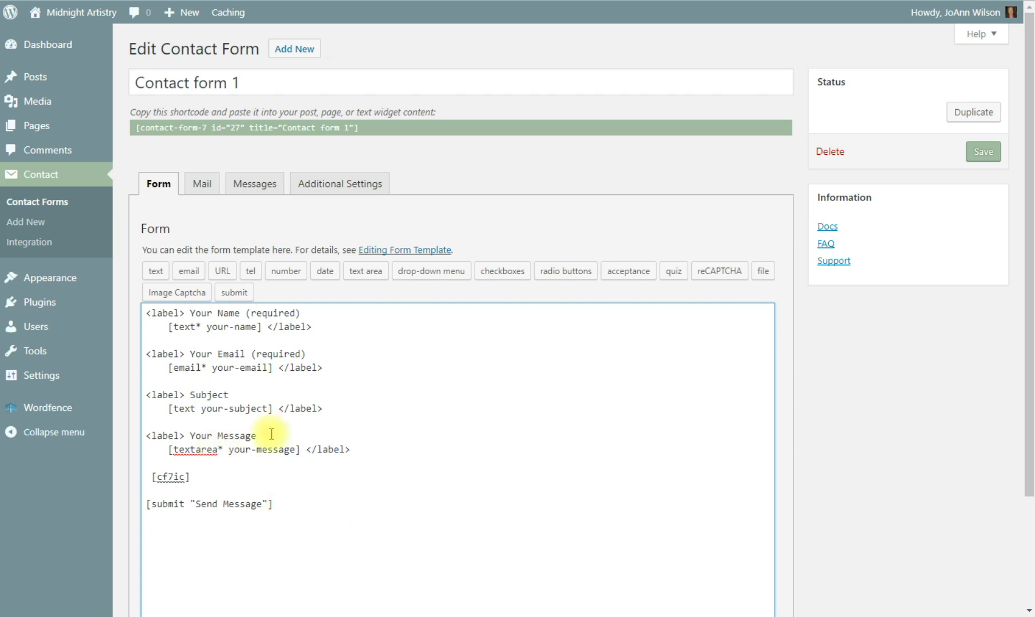
text((required))
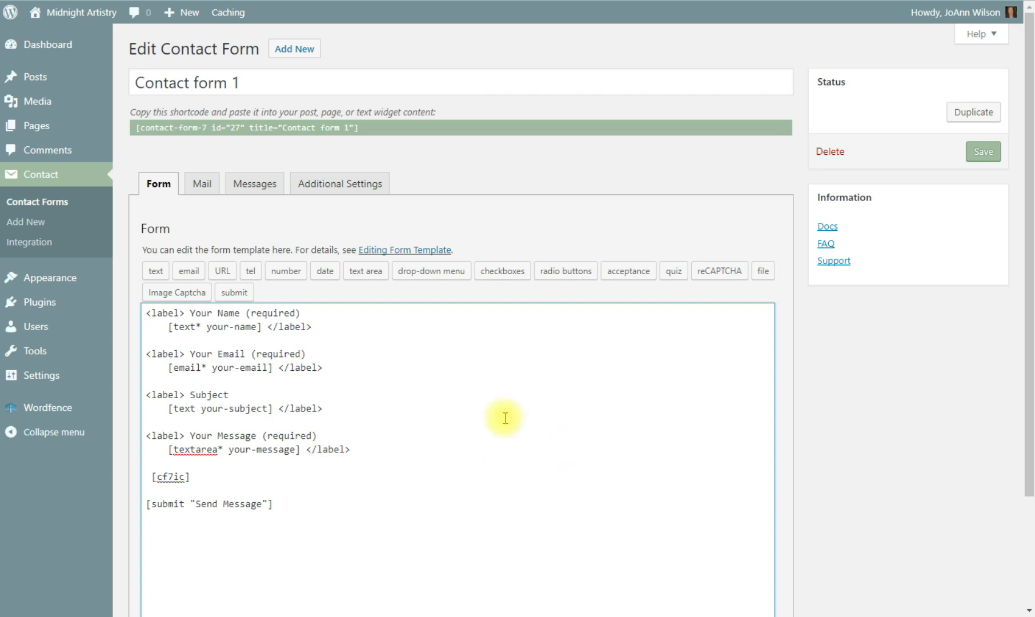
On the Mail tab, remove the [your-name] tag from the From line
click(203, 187)
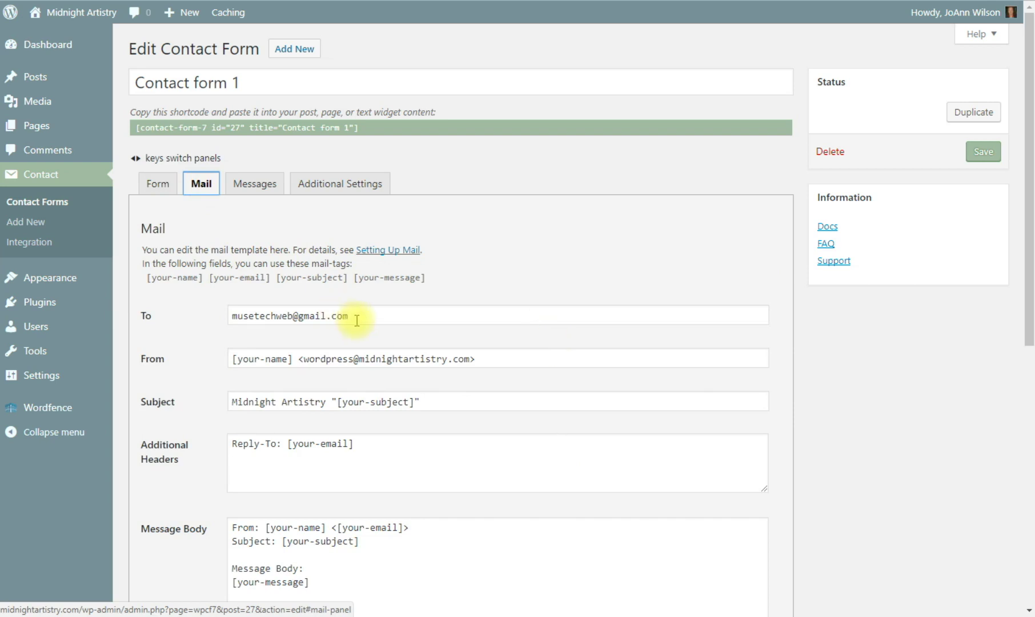
drag(358, 317, 241, 317)
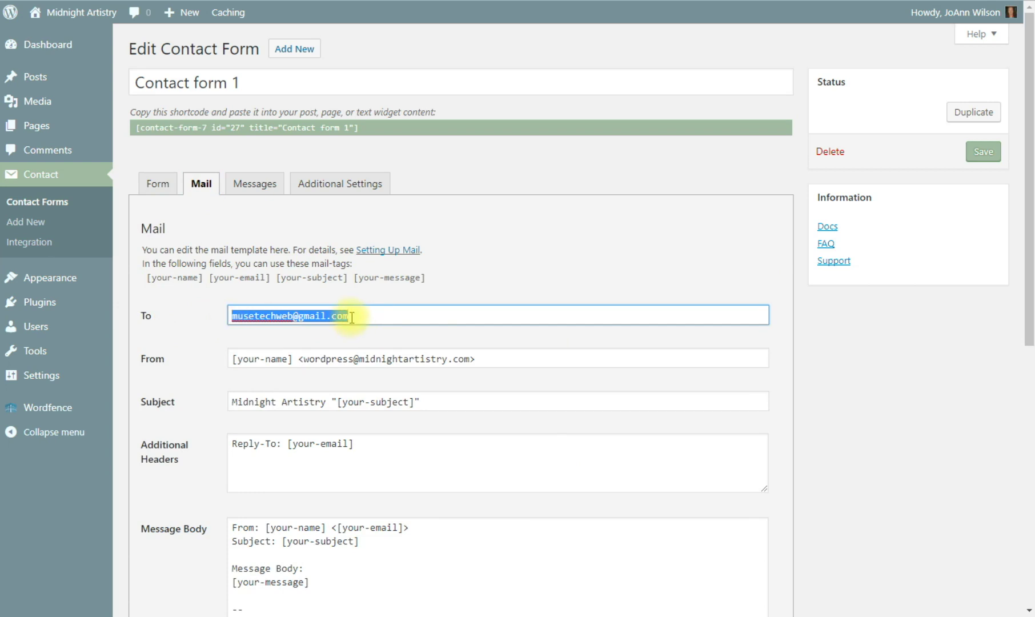
drag(353, 315, 331, 313)
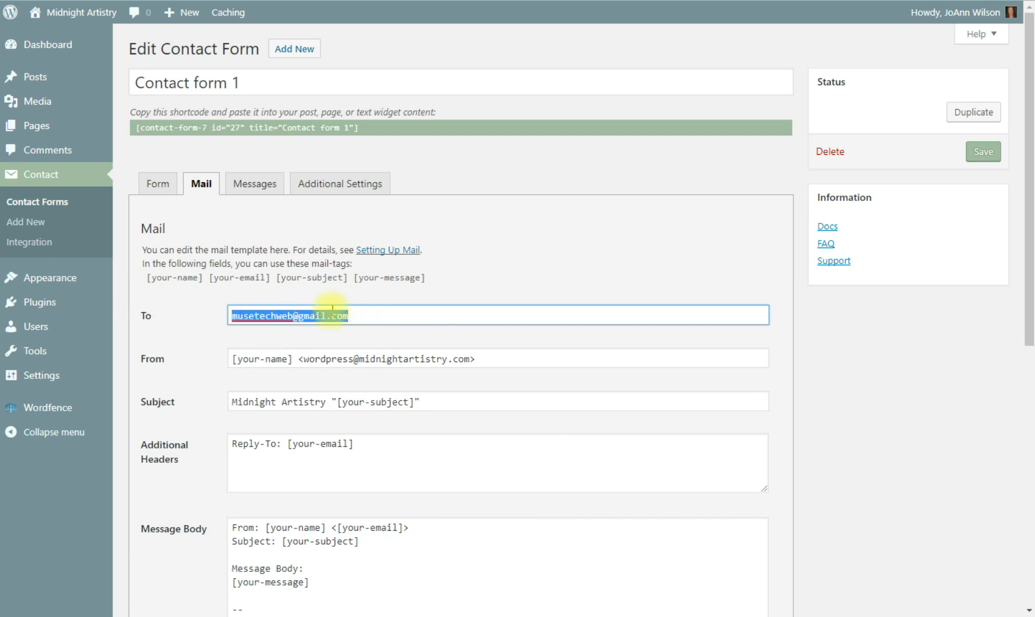
click(361, 317)
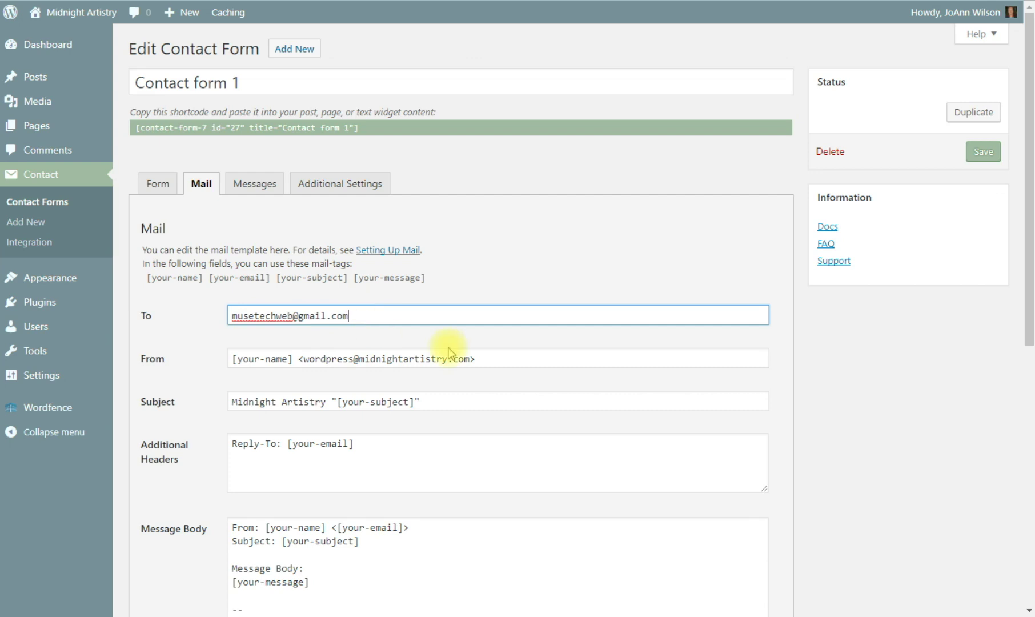
click(478, 359)
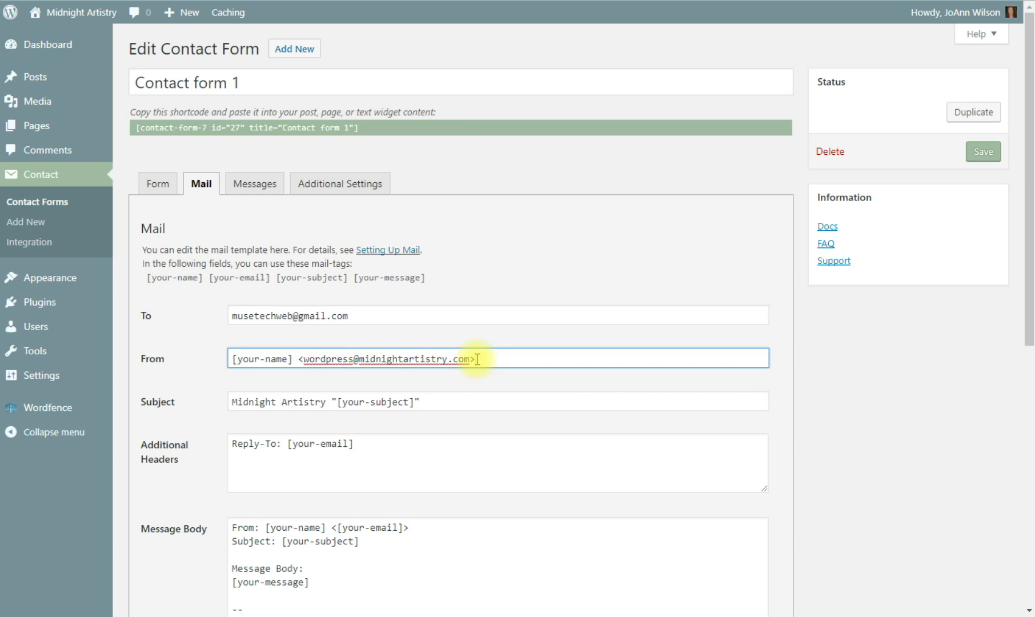
drag(478, 359, 298, 356)
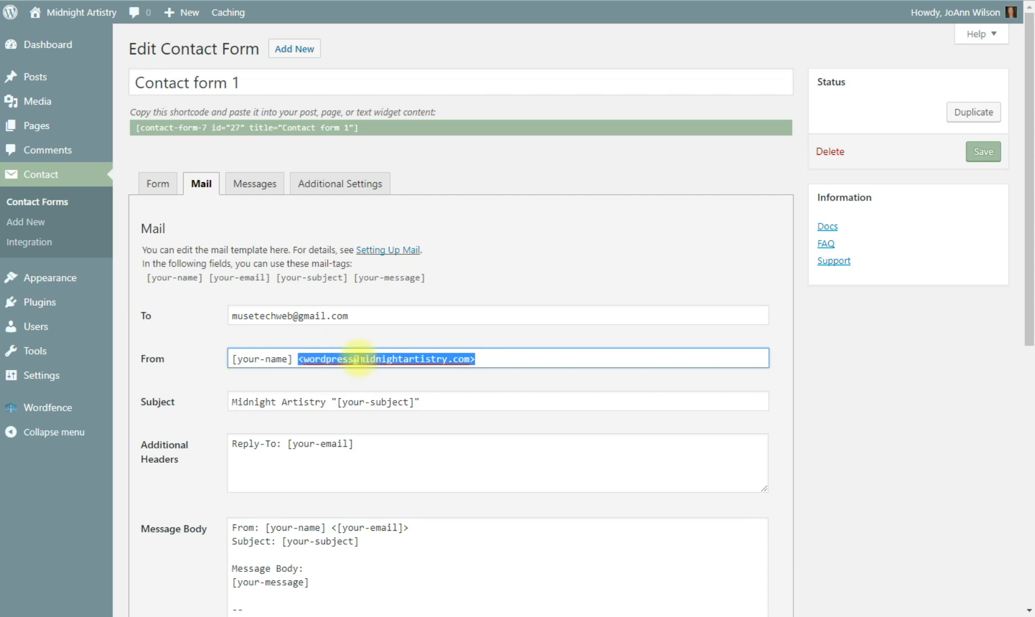
click(359, 359)
drag(362, 358, 470, 358)
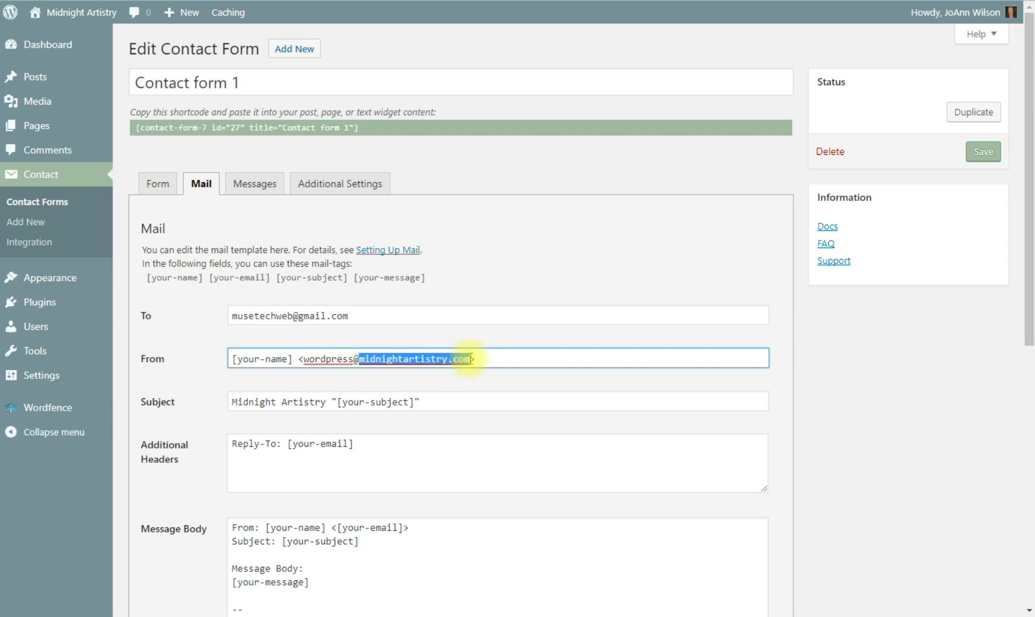
click(485, 359)
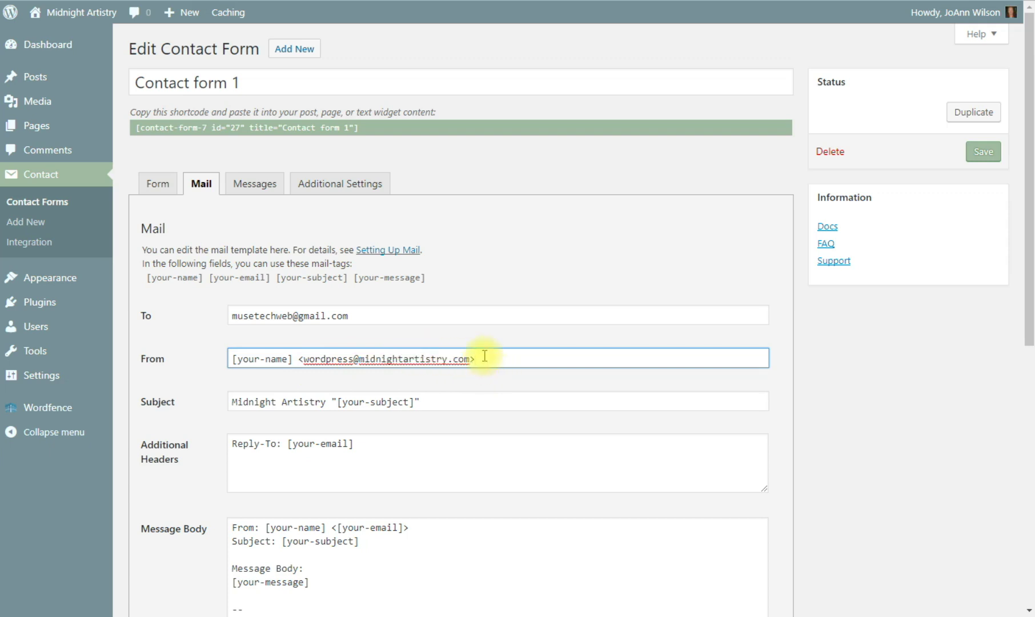
drag(484, 356, 226, 359)
click(295, 359)
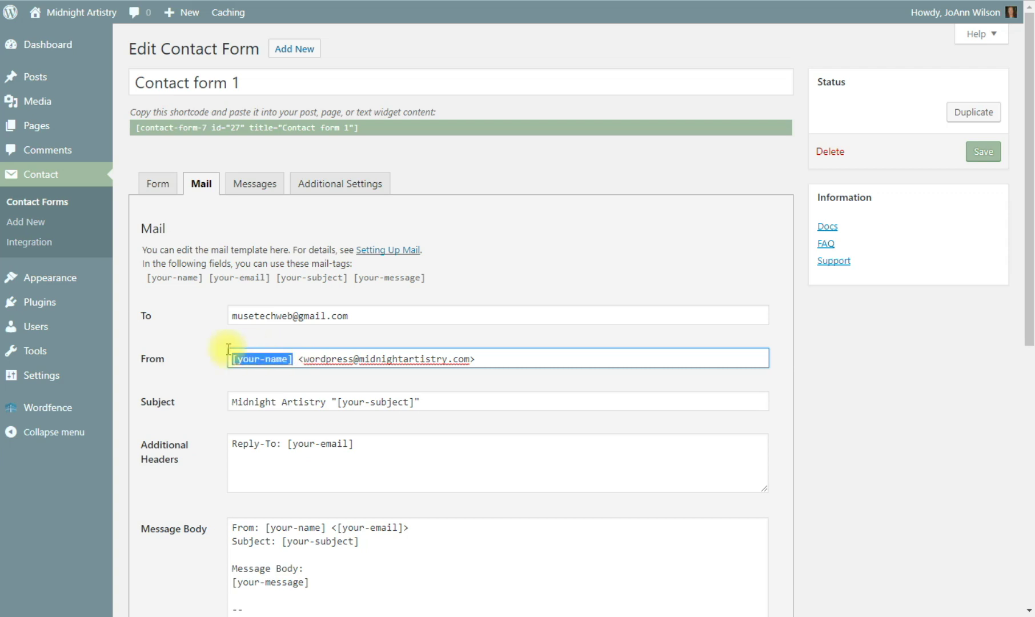
click(301, 359)
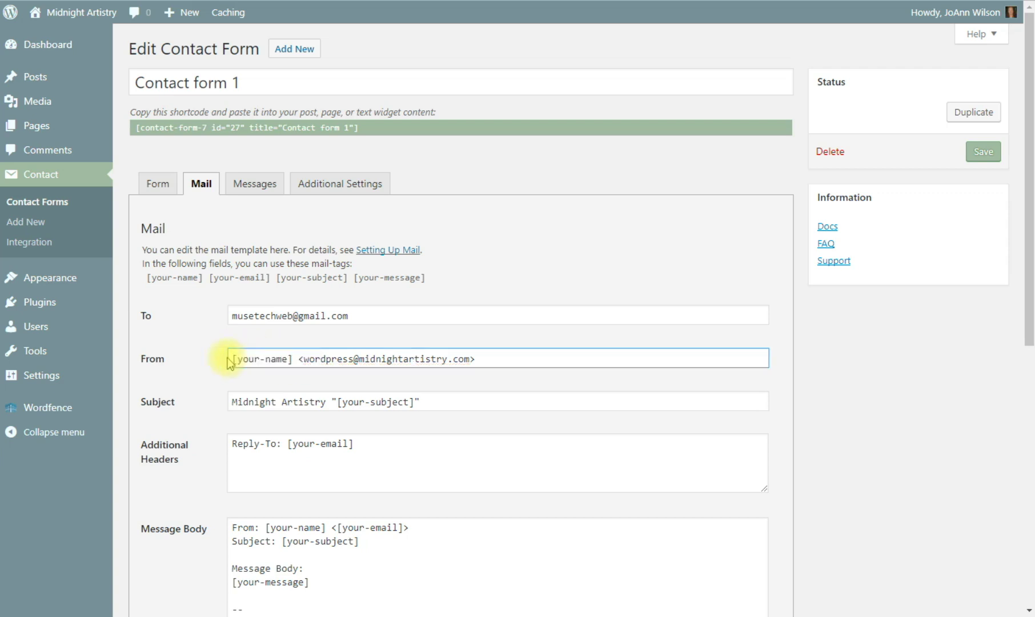
drag(297, 359, 231, 358)
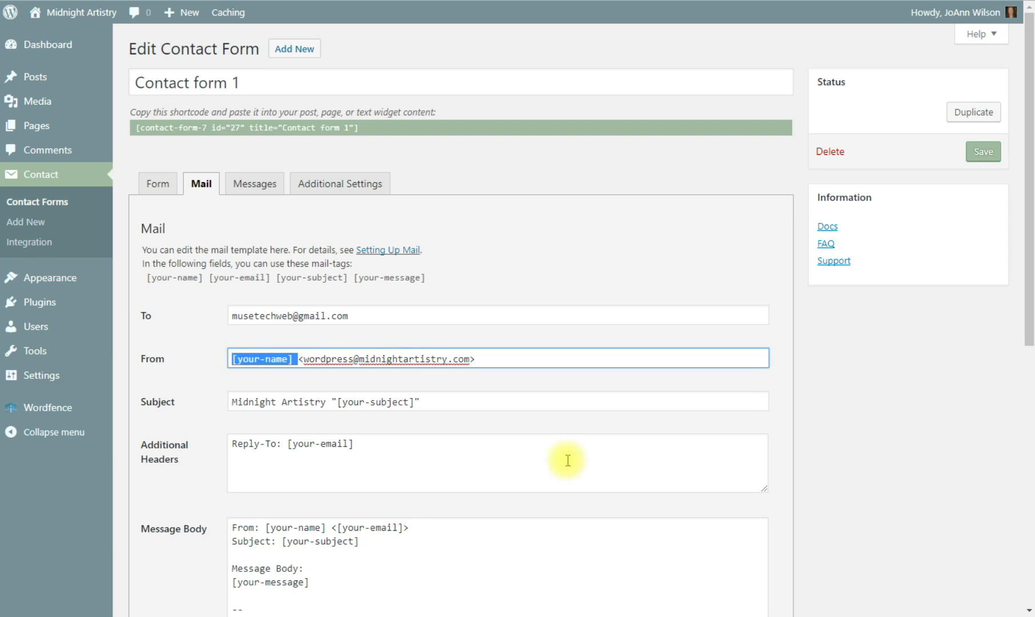
key(BackSpace)
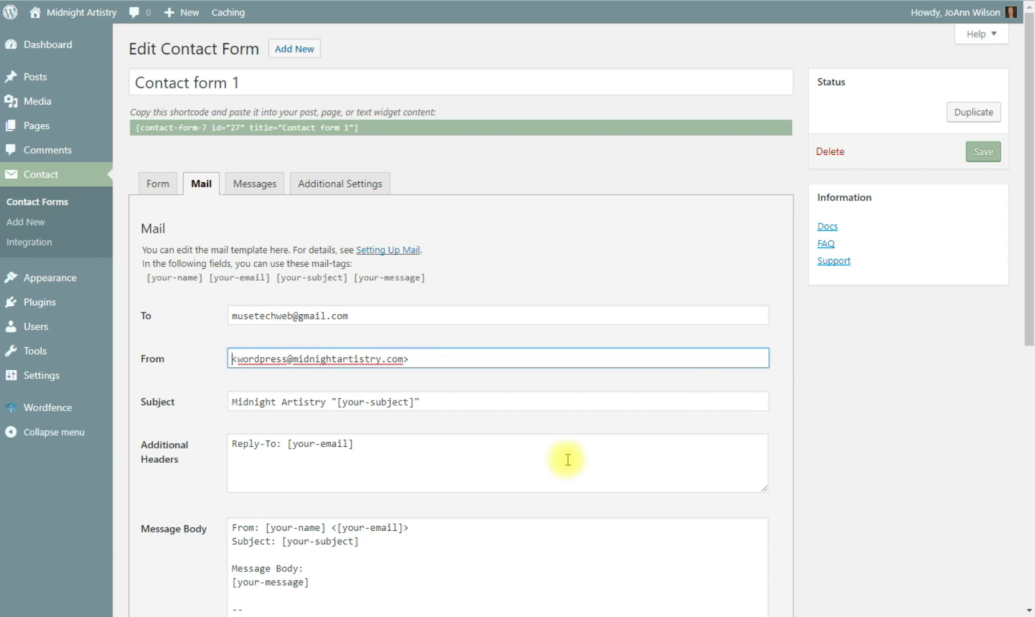
Set the subject to 'Message from Contact Form on Midnight Artistry Website'
click(433, 404)
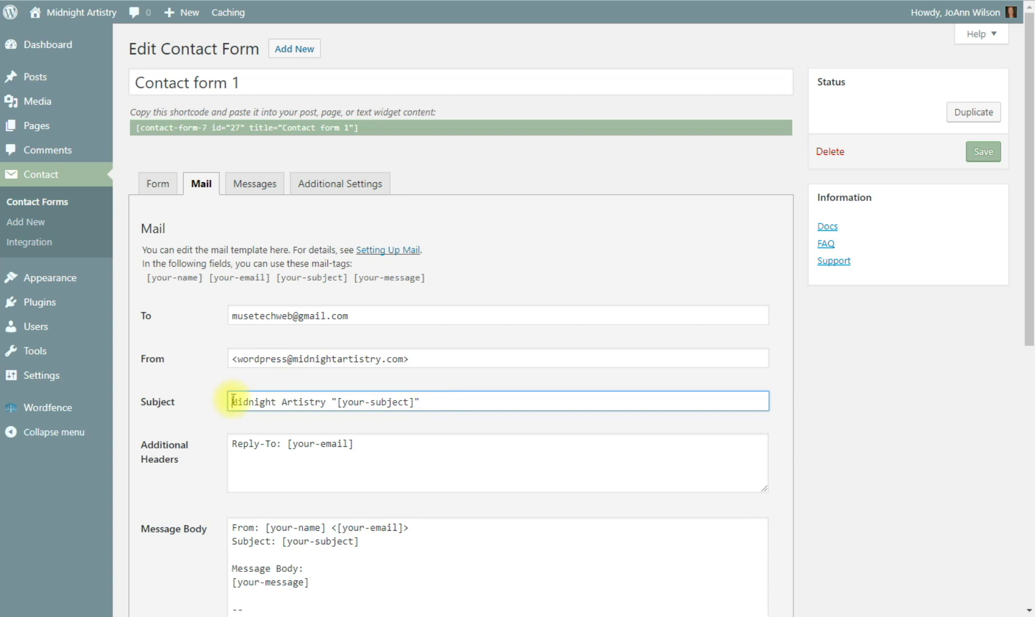
drag(233, 400, 479, 396)
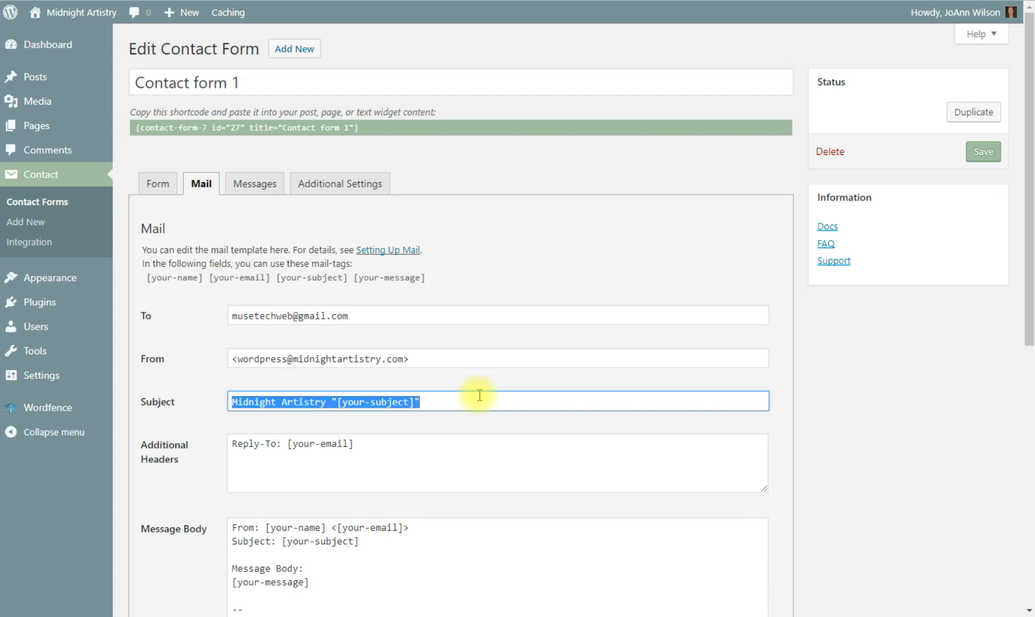
text(M)
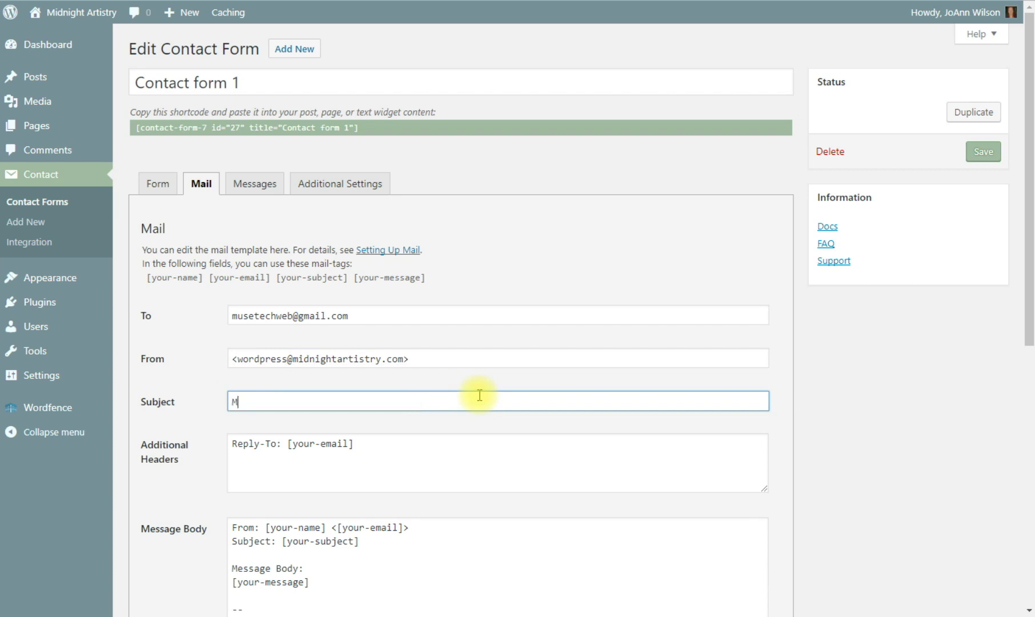
text(essage from Contact Fo)
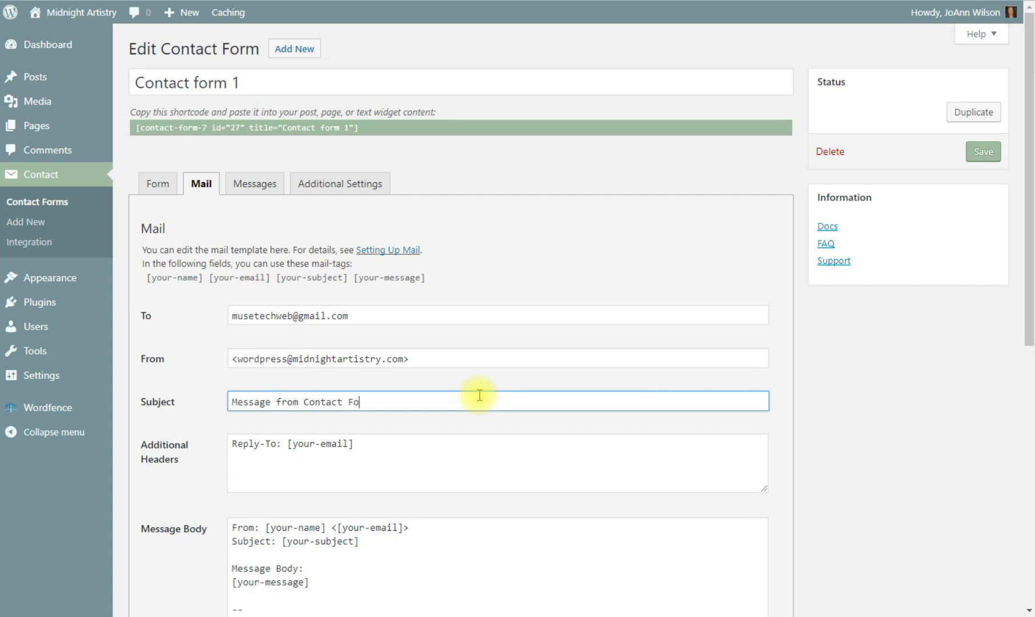
text(rm on Website)
key(ctrl+Left)
key(Left)
text(Midnight Artistry)
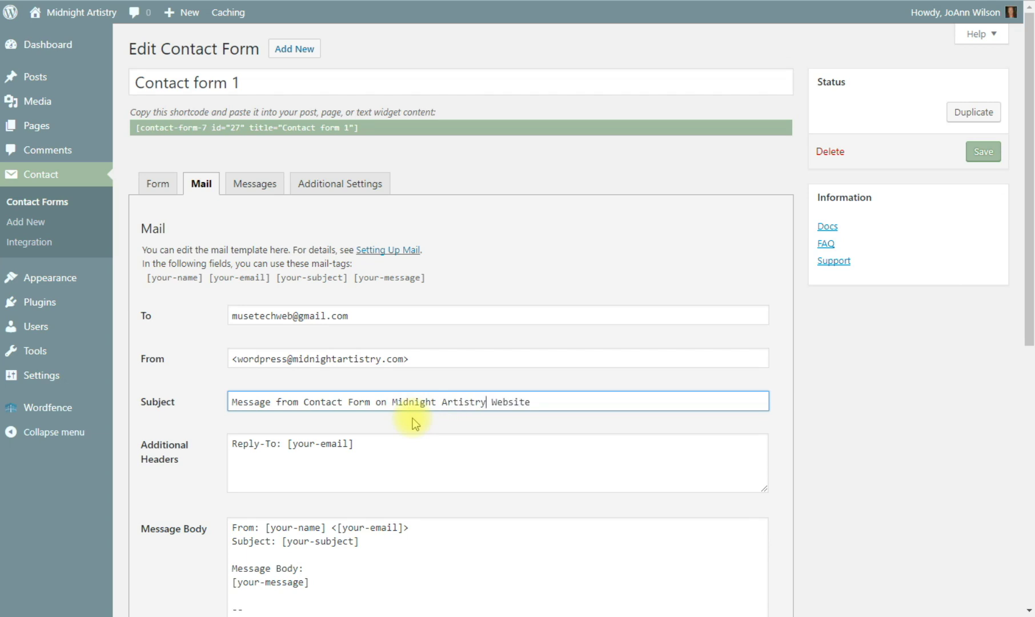
click(398, 444)
Delete the 'This e-mail was sent from a contact form' footer lines from the message body
scroll(449, 489, down, 1)
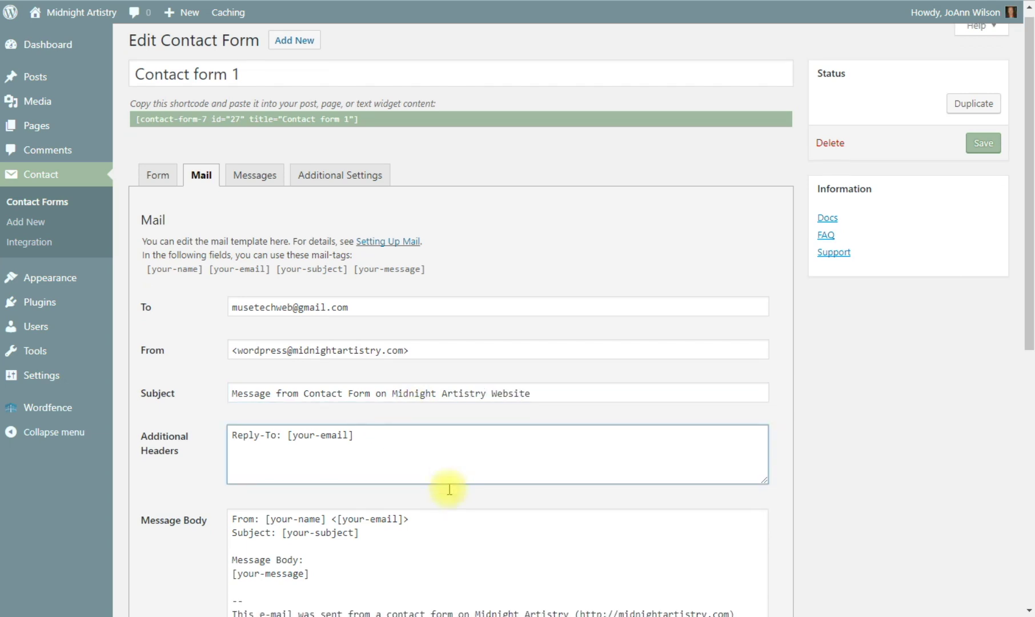
scroll(450, 490, down, 3)
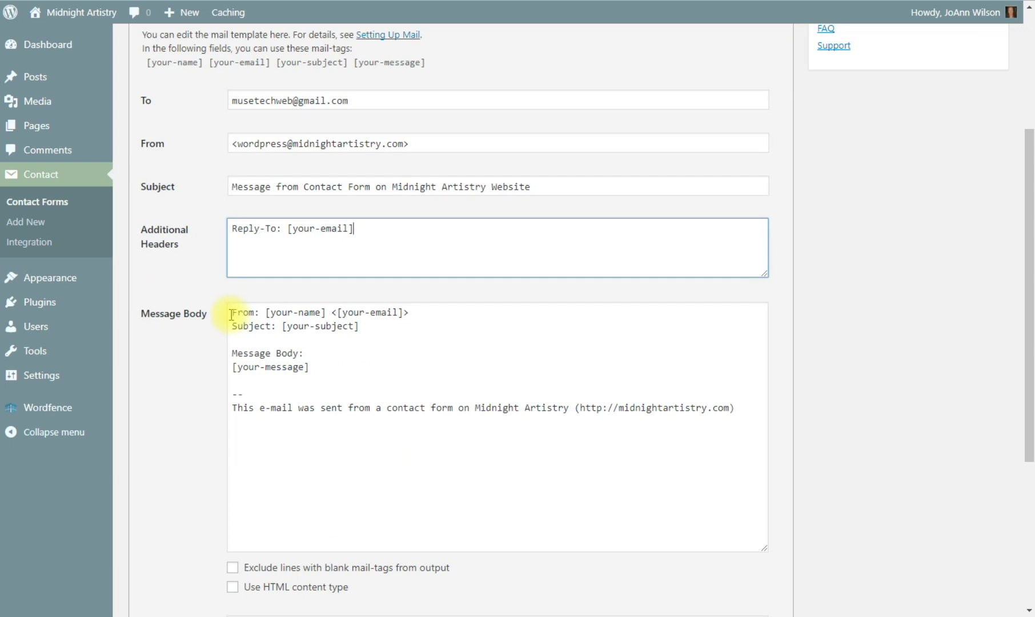
drag(233, 312, 324, 375)
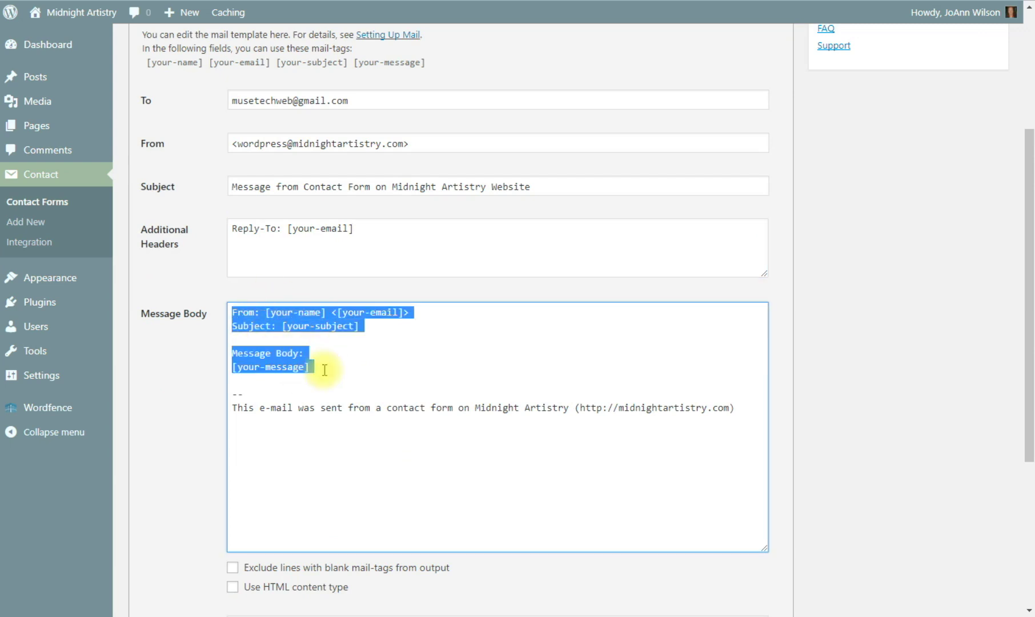
click(325, 370)
drag(748, 407, 234, 392)
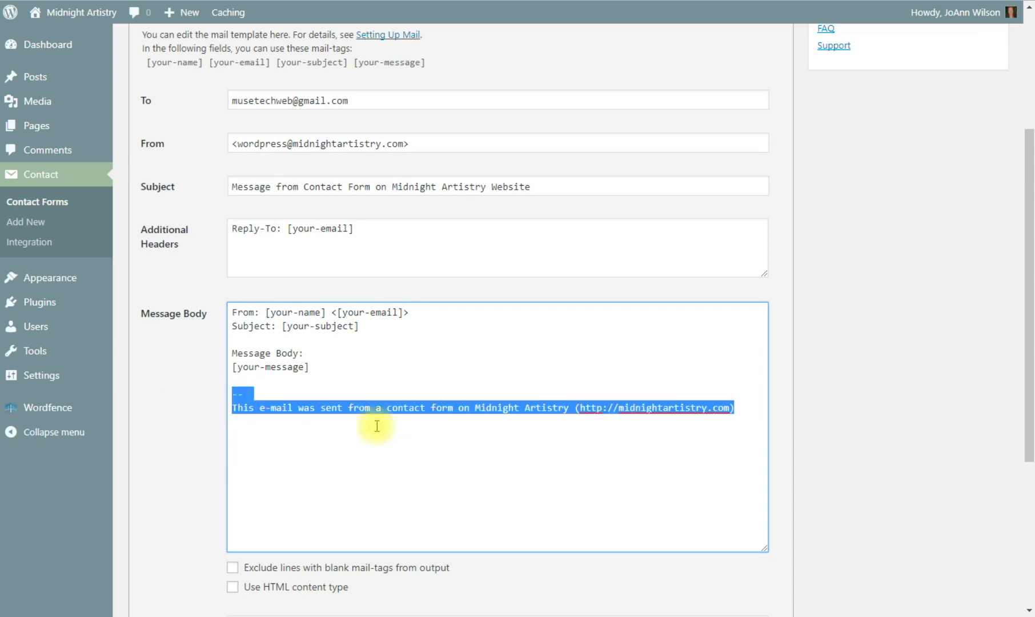
key(BackSpace)
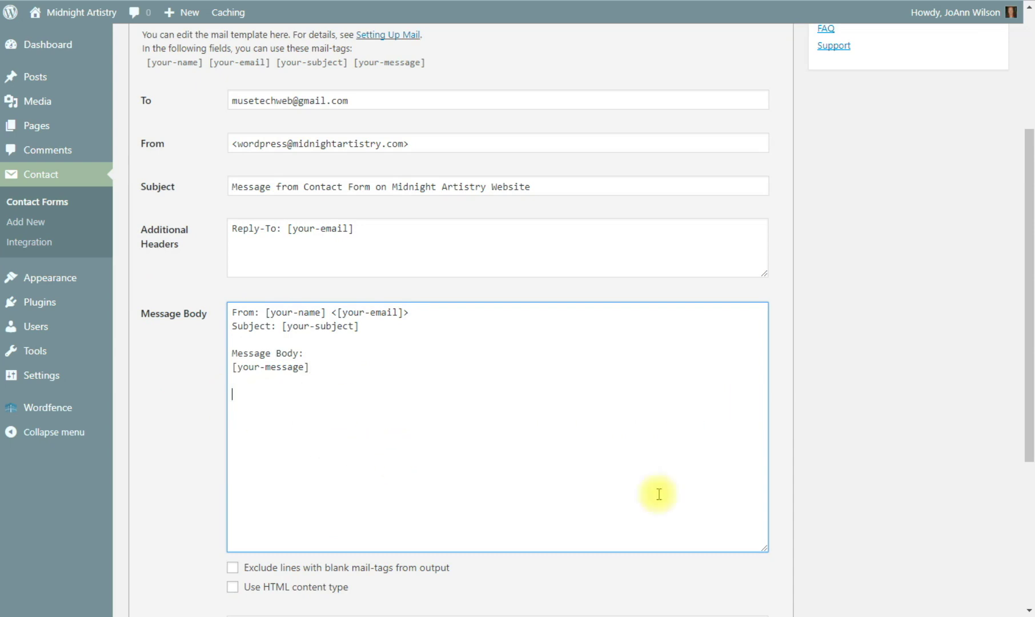
scroll(591, 419, down, 5)
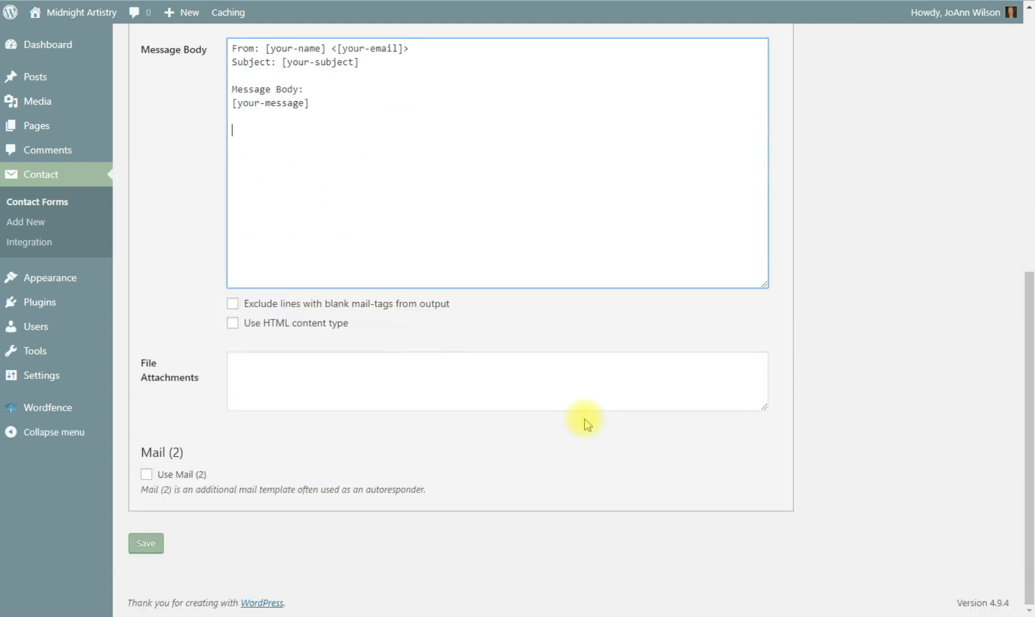
scroll(608, 437, up, 9)
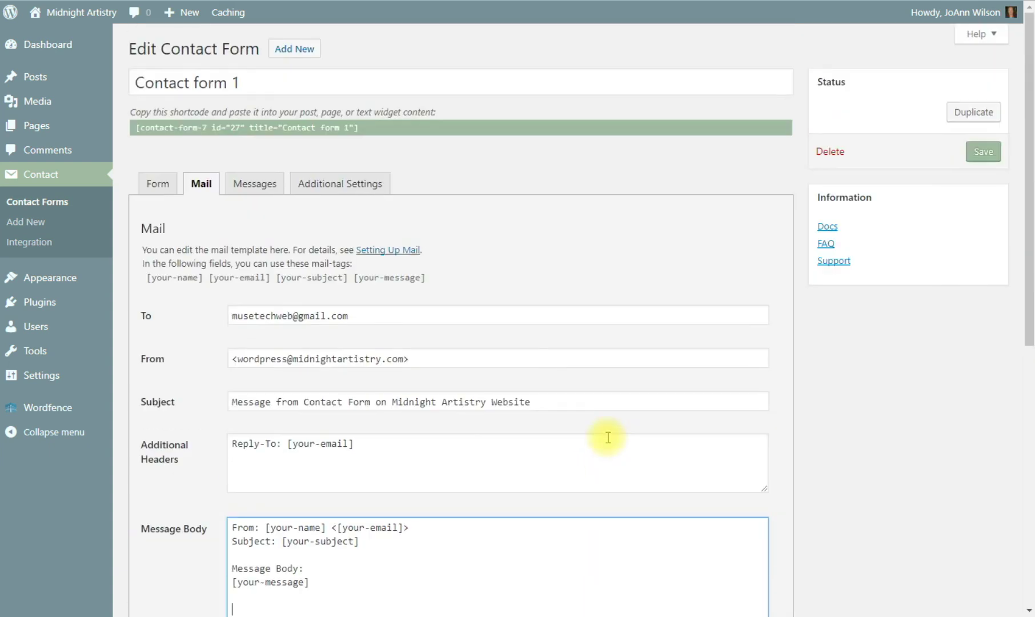
scroll(606, 437, down, 2)
scroll(605, 438, up, 2)
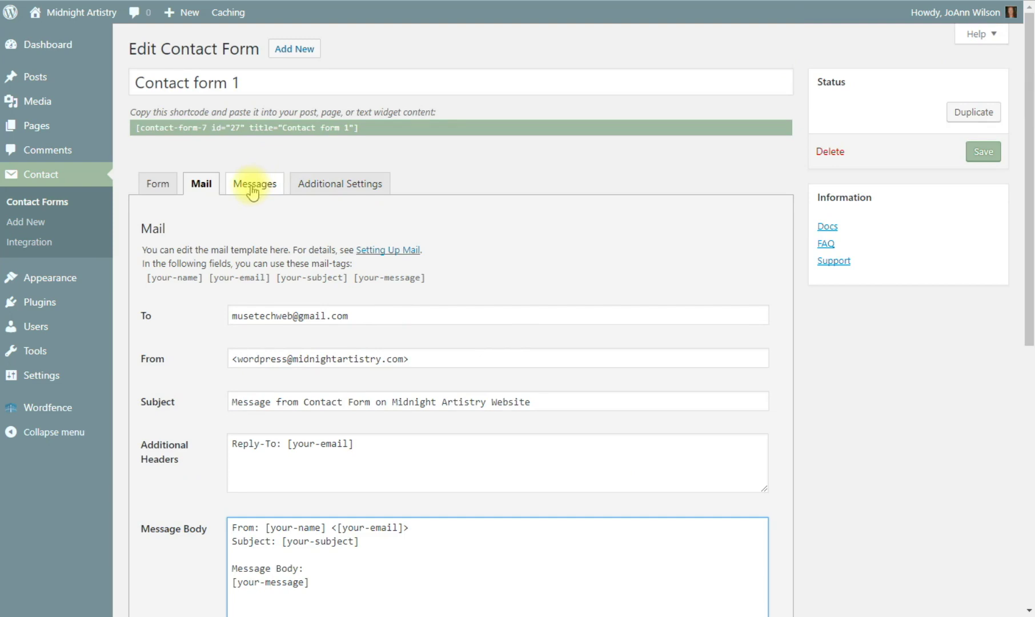
click(252, 188)
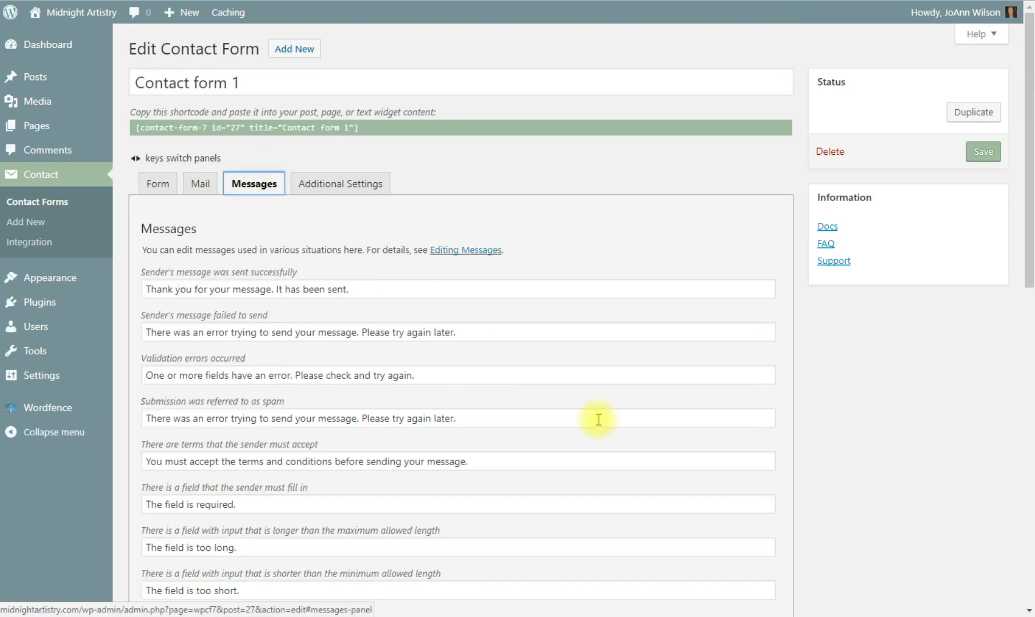
drag(147, 289, 375, 290)
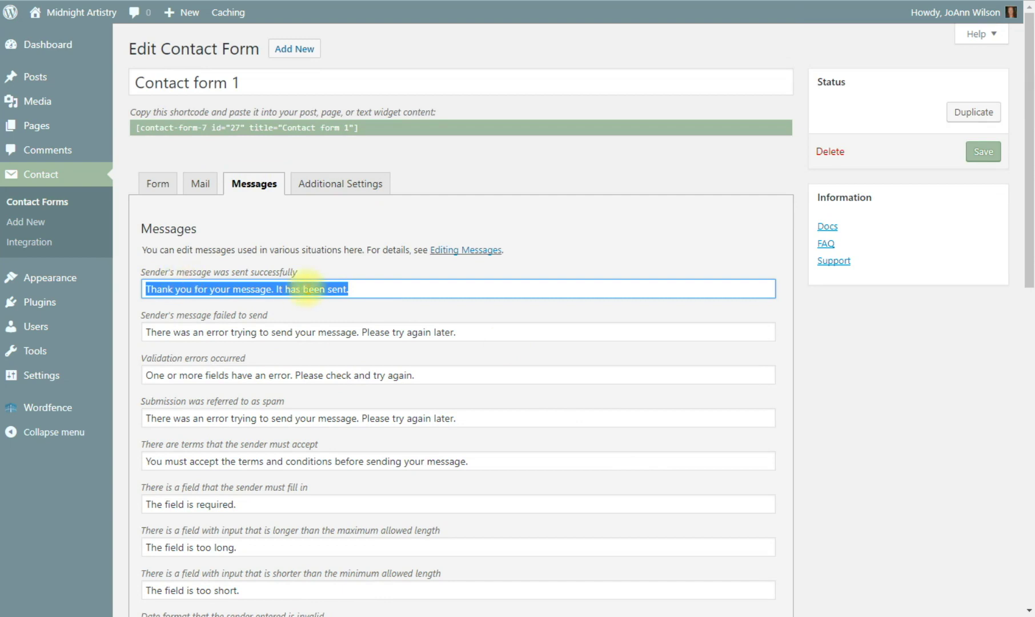
click(363, 291)
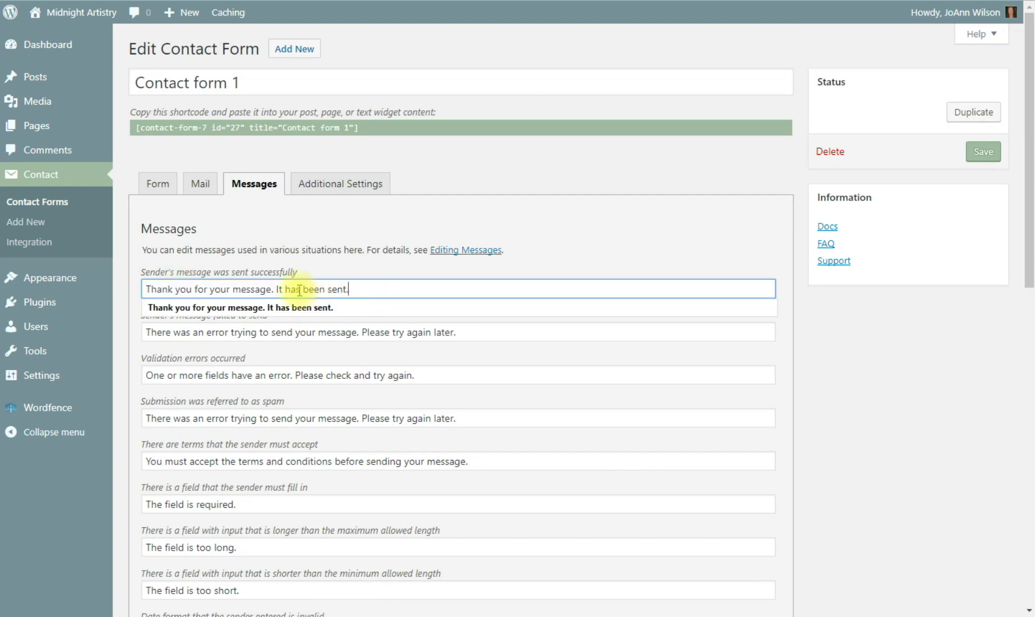
drag(276, 290, 375, 290)
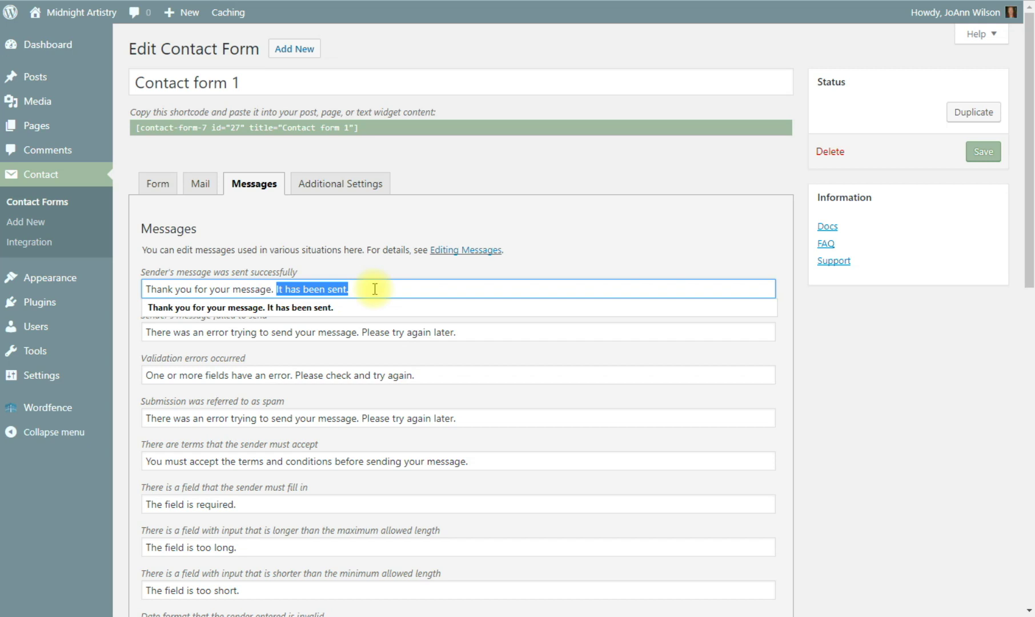
click(375, 289)
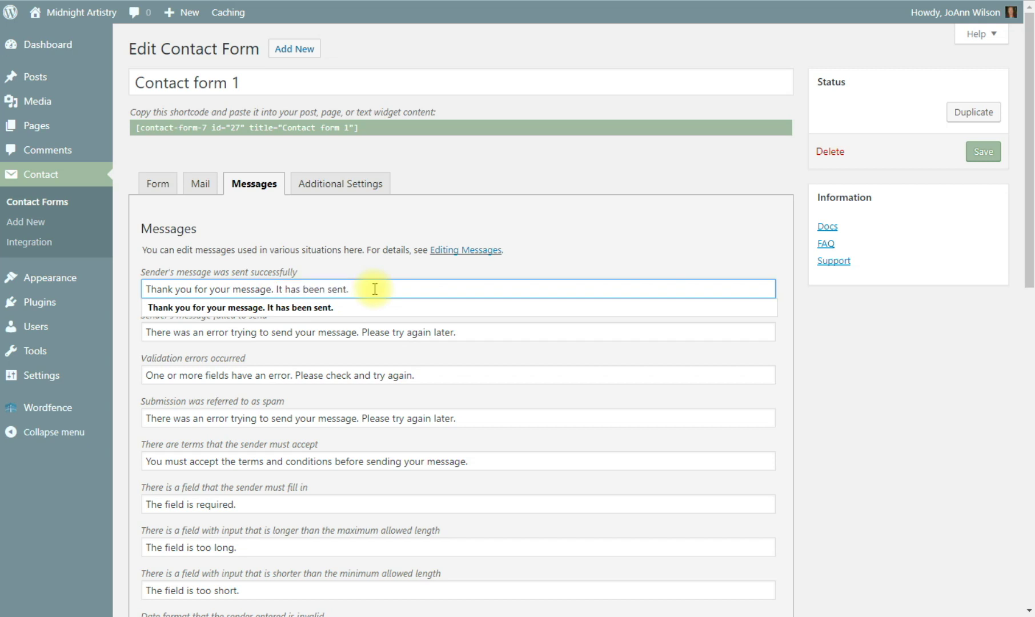
click(465, 331)
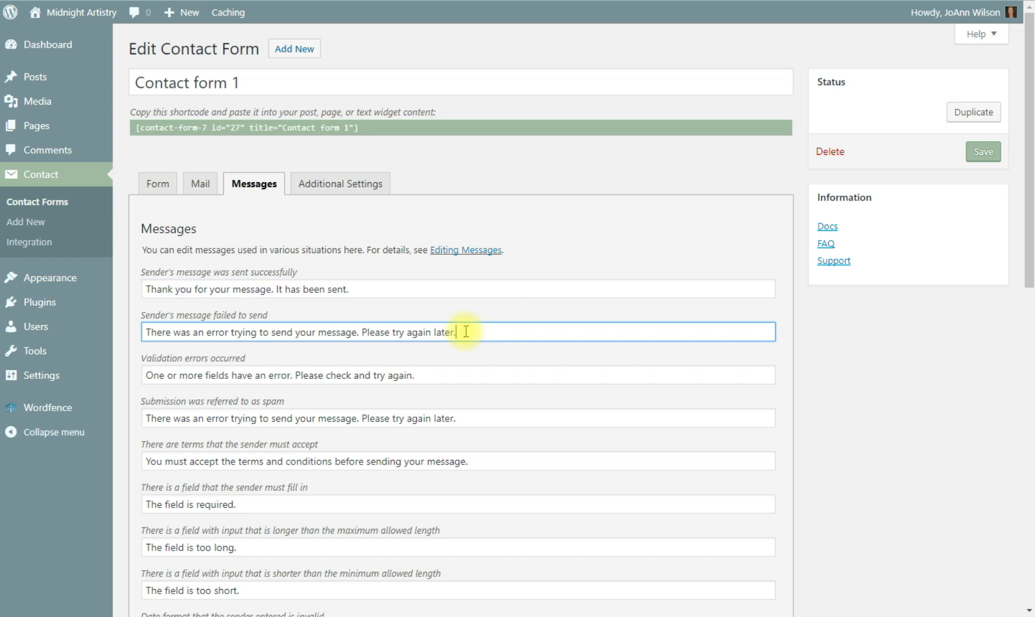
click(460, 463)
scroll(390, 462, down, 1)
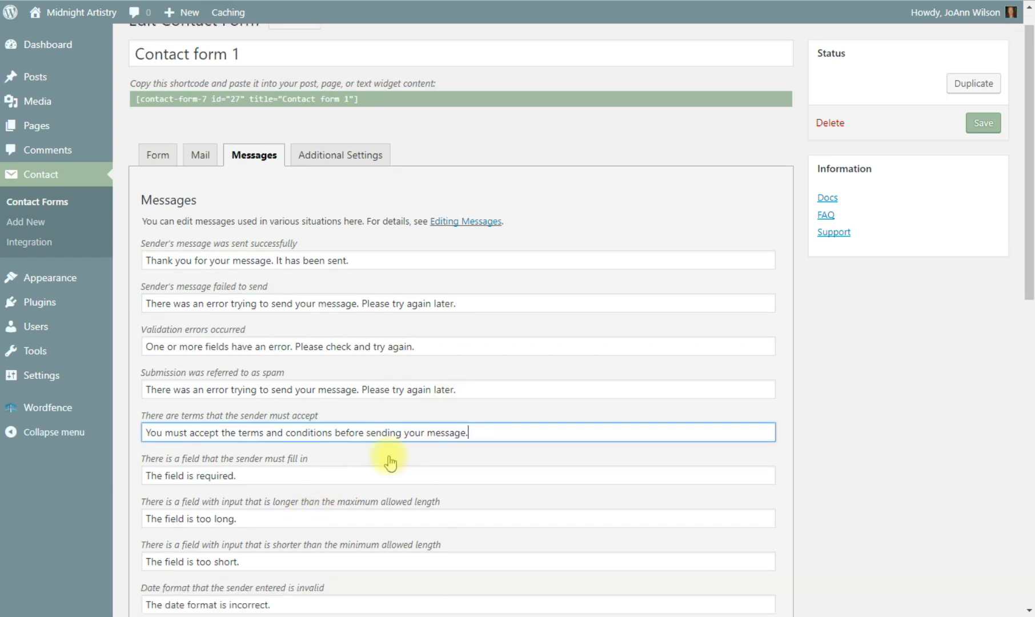
scroll(446, 469, down, 7)
scroll(447, 497, up, 8)
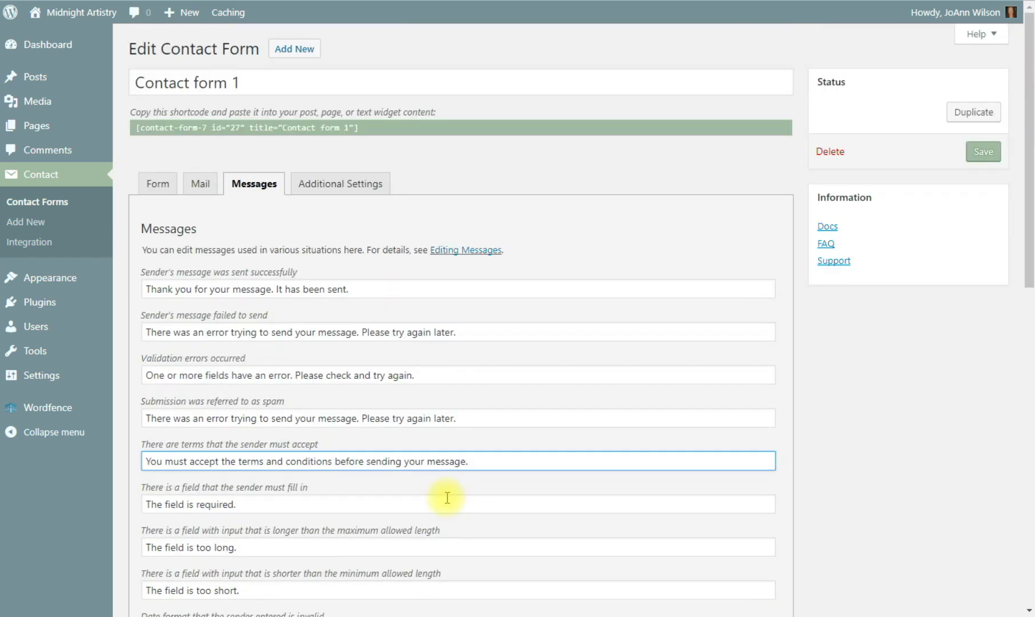
click(156, 182)
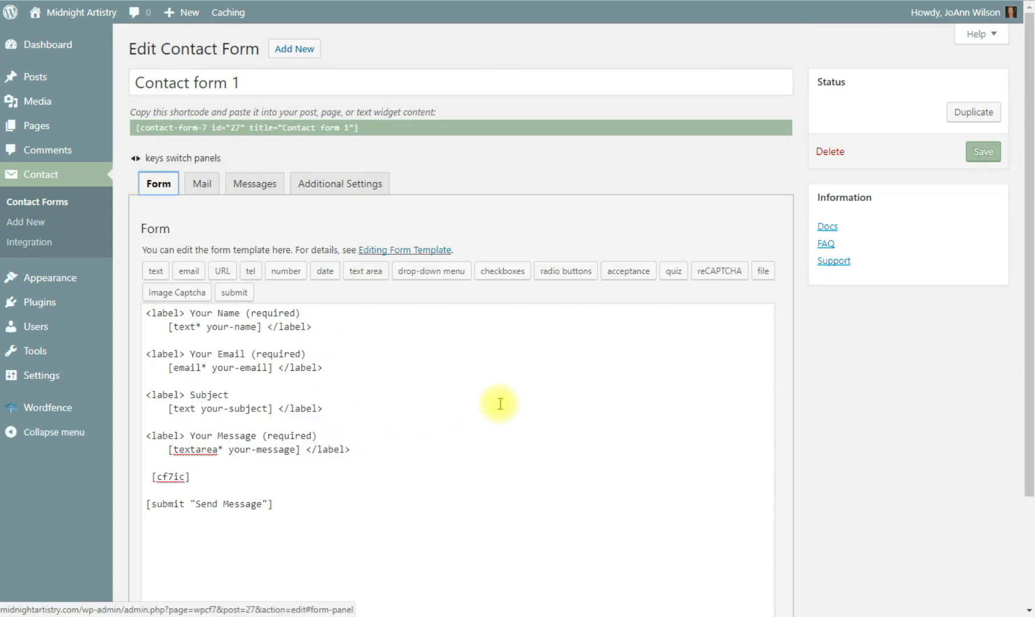
Save Contact form 1 and copy its shortcode
click(982, 153)
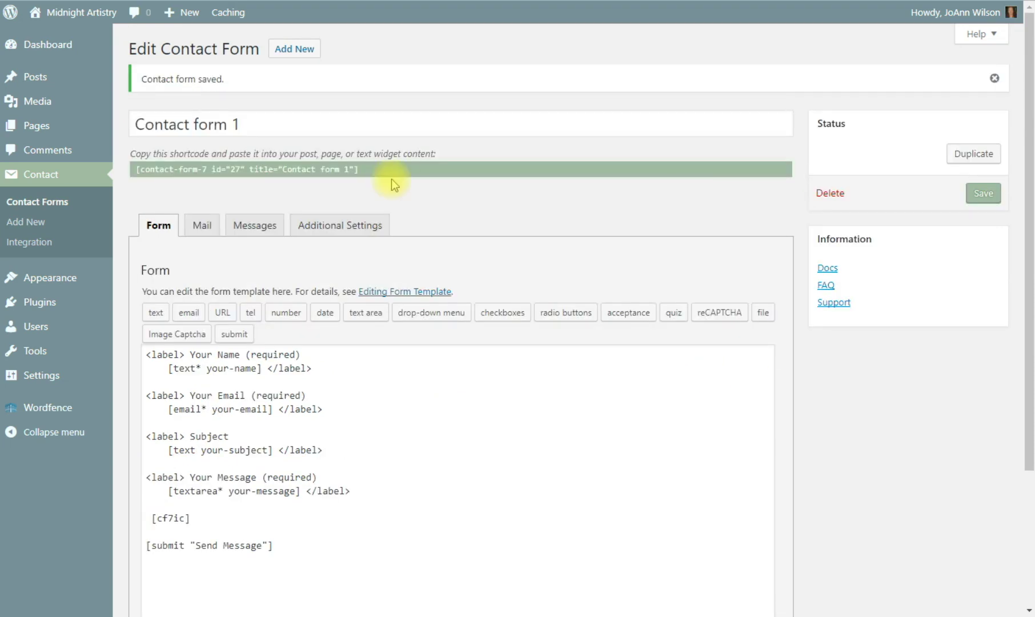
click(362, 170)
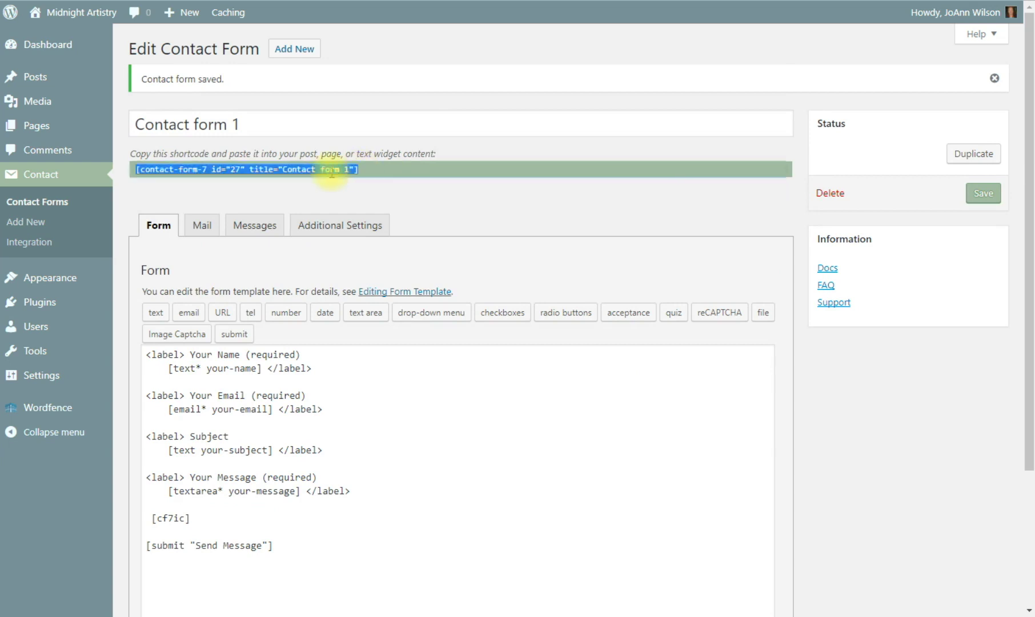
right_click(362, 170)
click(353, 184)
click(360, 191)
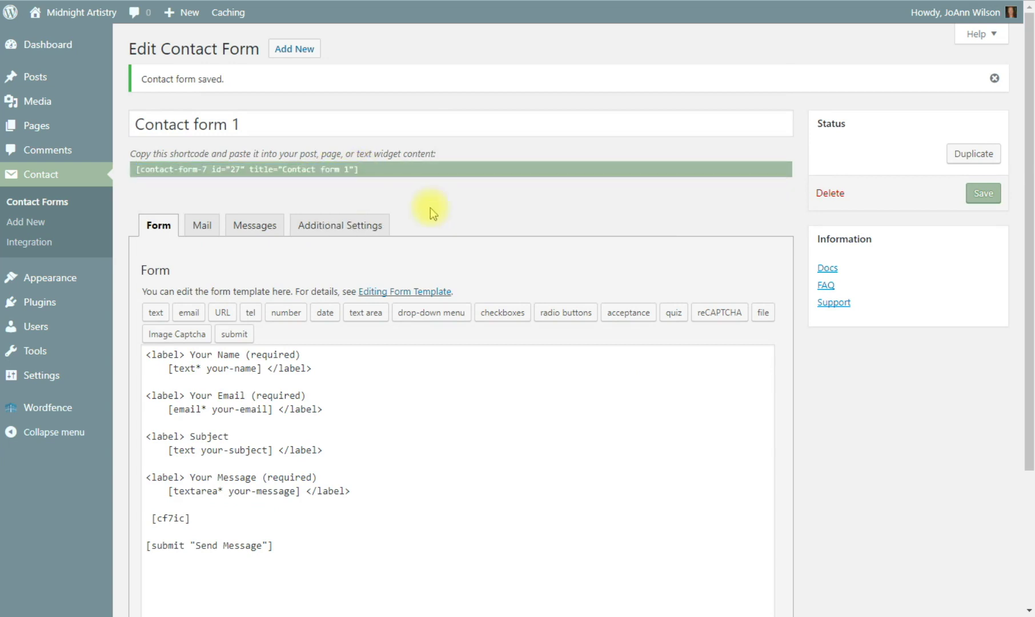
Copy Contact form 1's shortcode from the Contact Forms list
click(31, 204)
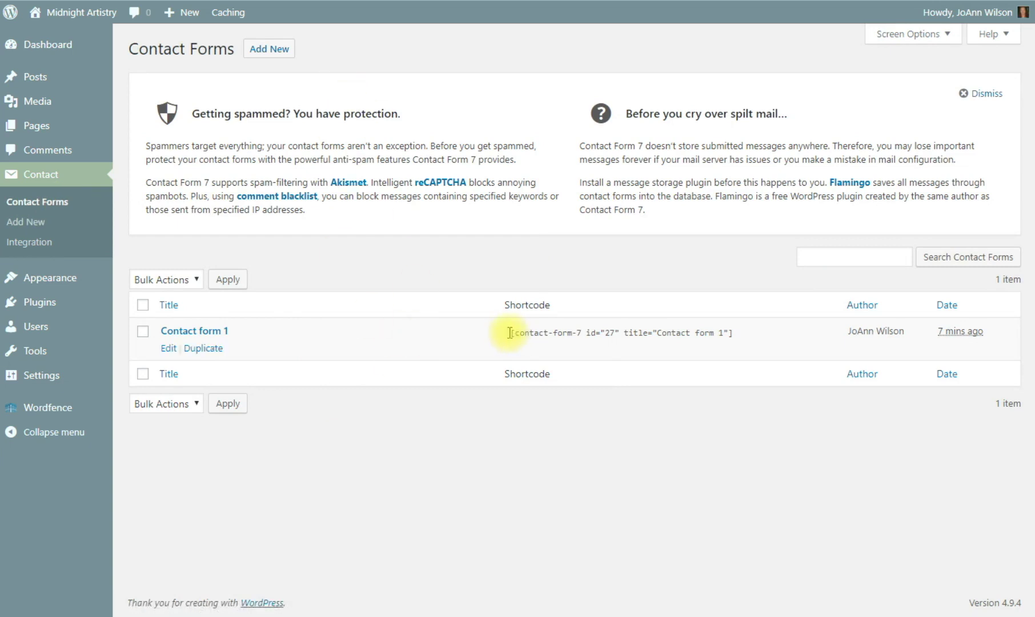
drag(513, 332, 720, 332)
right_click(718, 333)
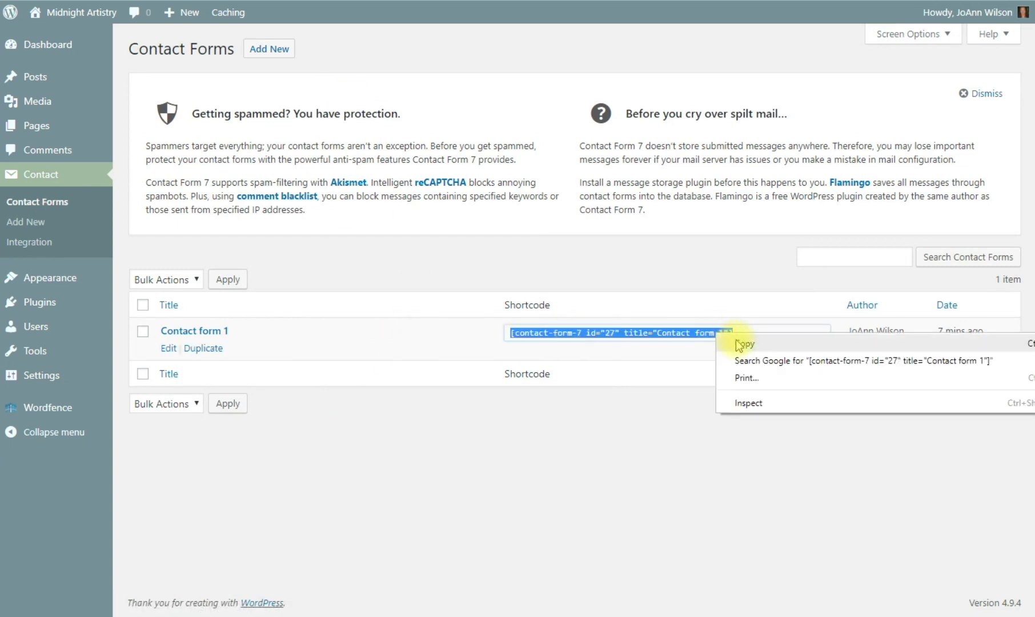
click(737, 345)
click(573, 513)
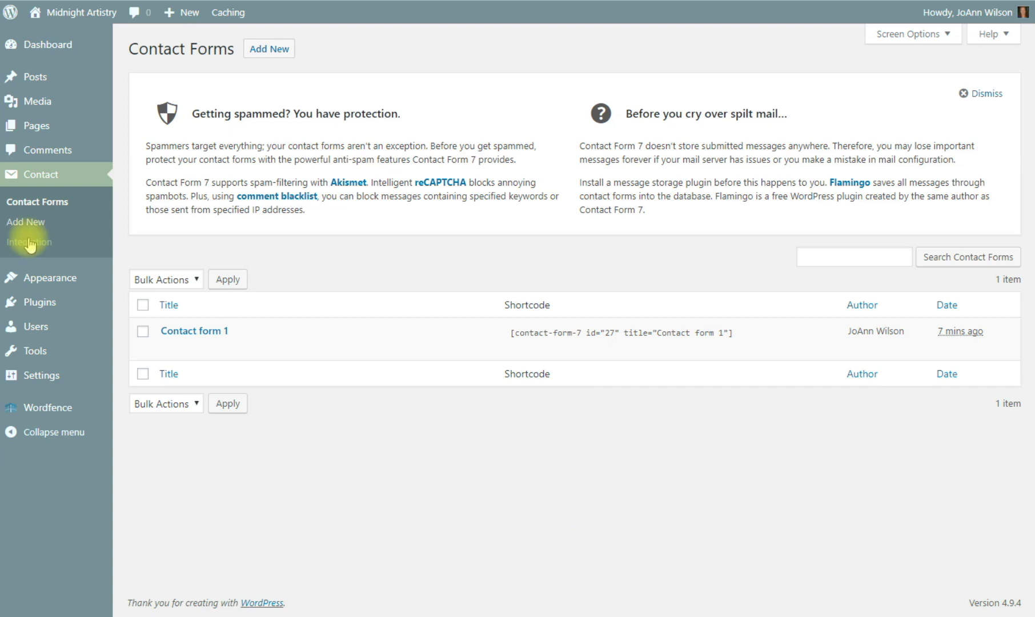
mouse_move(46, 125)
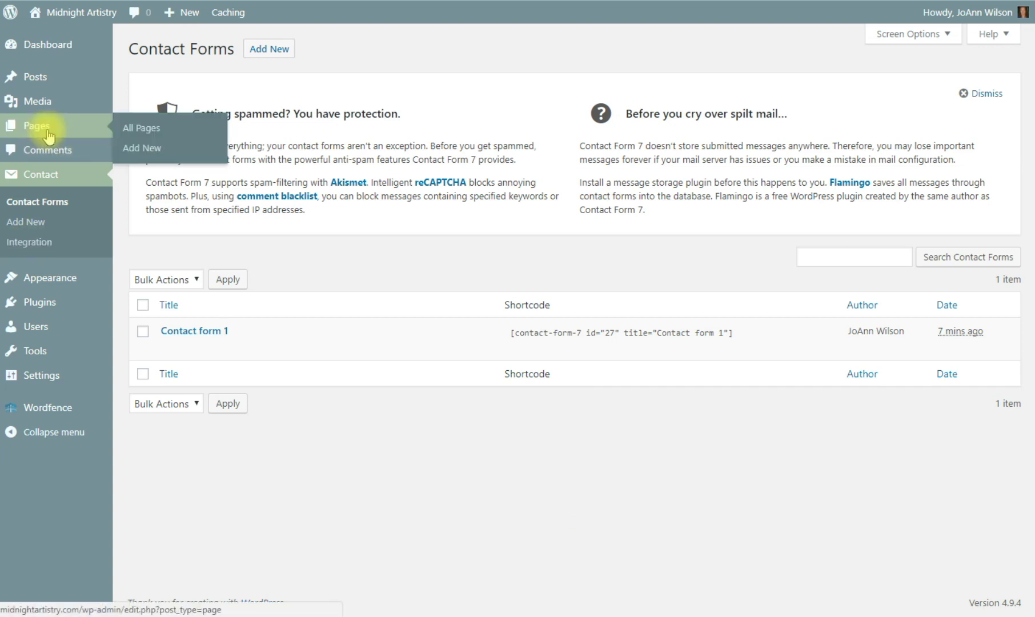
click(135, 132)
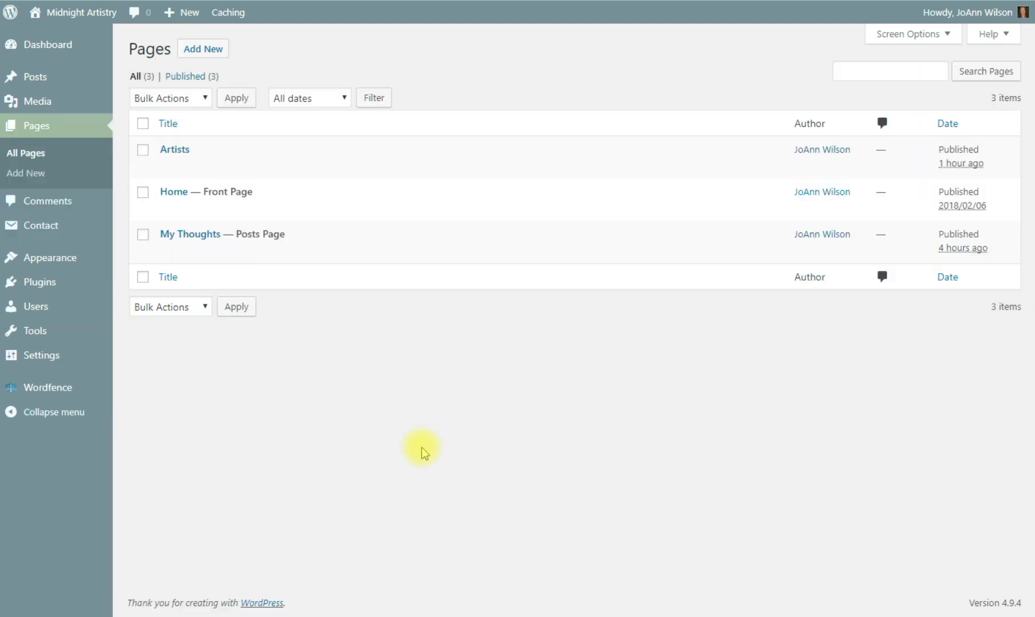
Publish a new page titled 'Contact' containing the Contact form 1 shortcode, then view it live
click(204, 48)
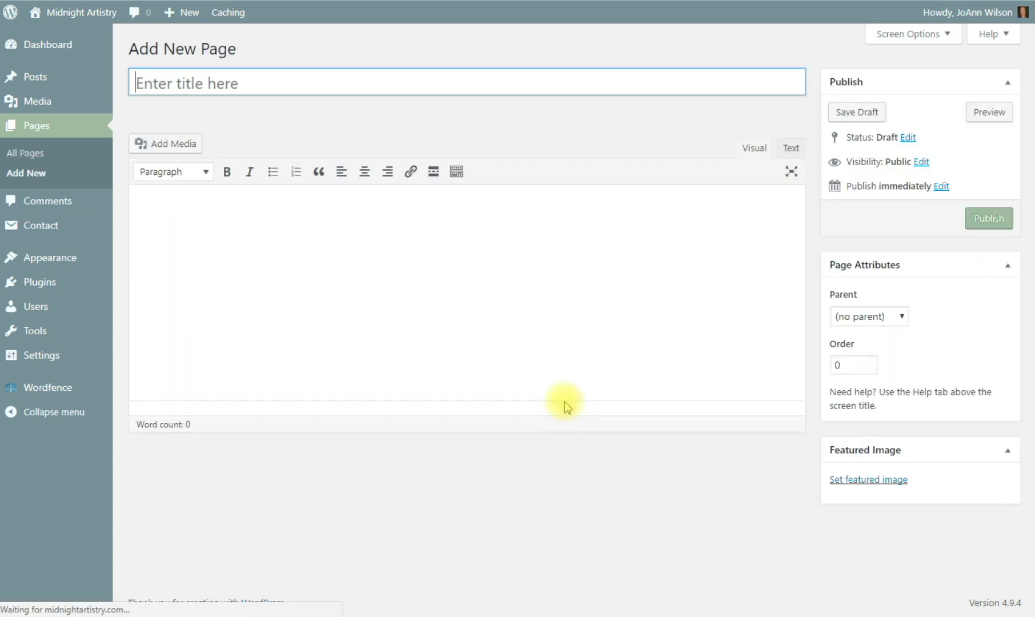
text(Contact)
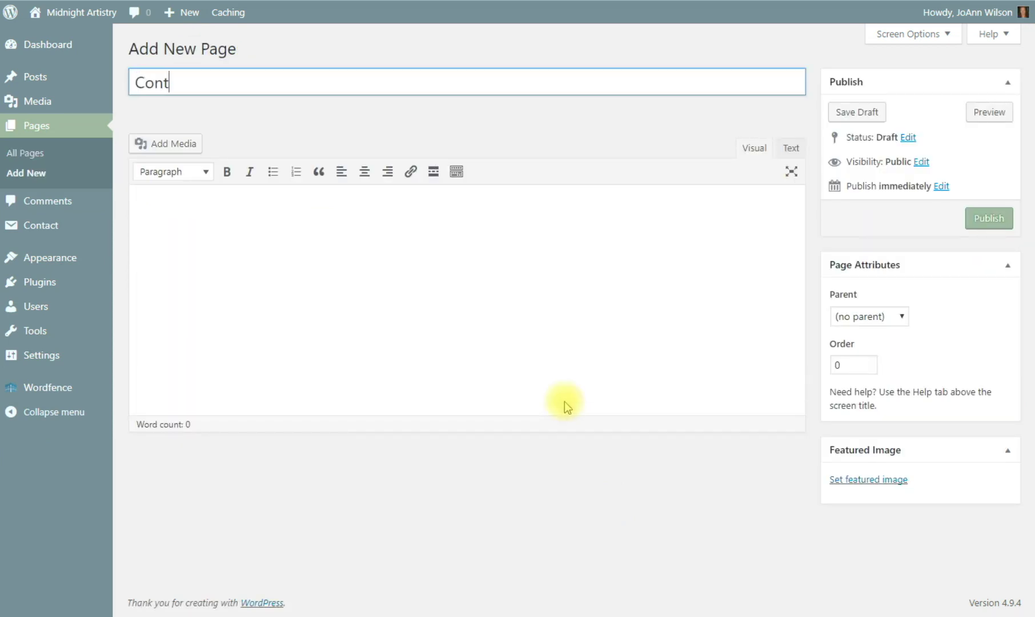
click(240, 203)
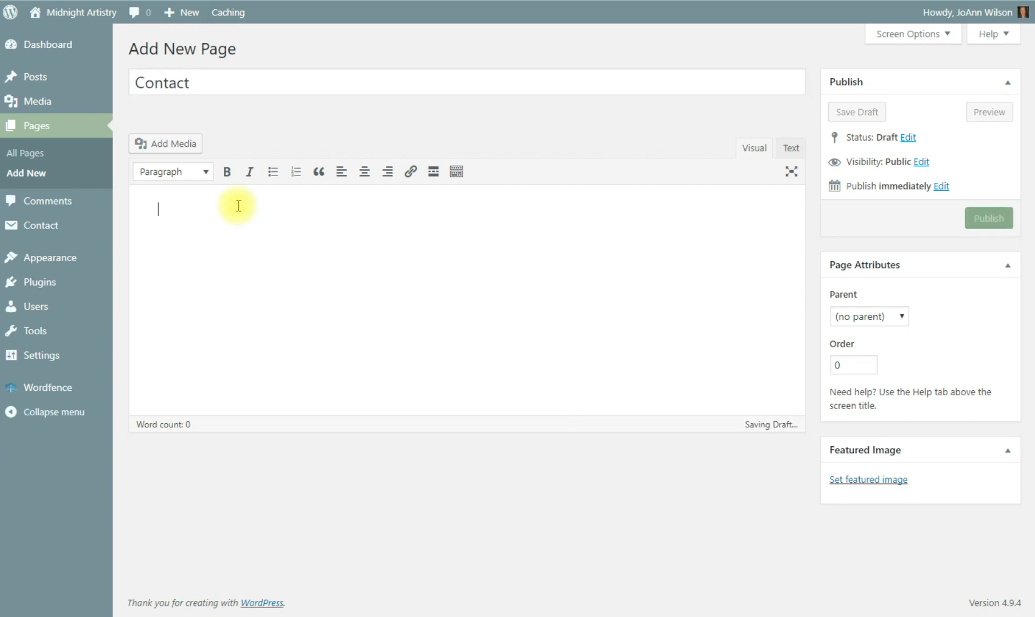
key(ctrl+v)
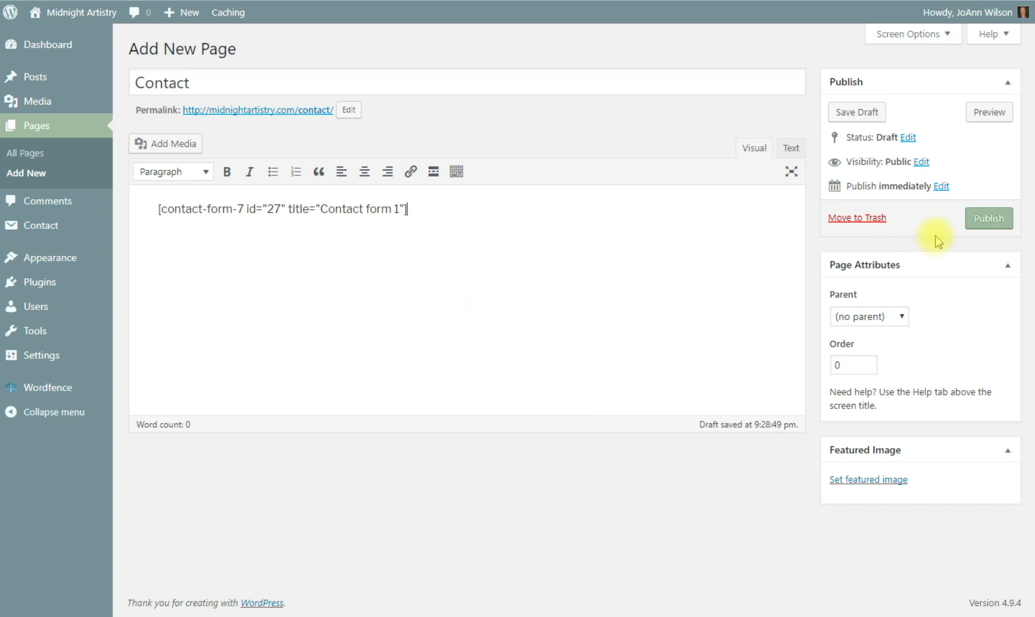
click(992, 219)
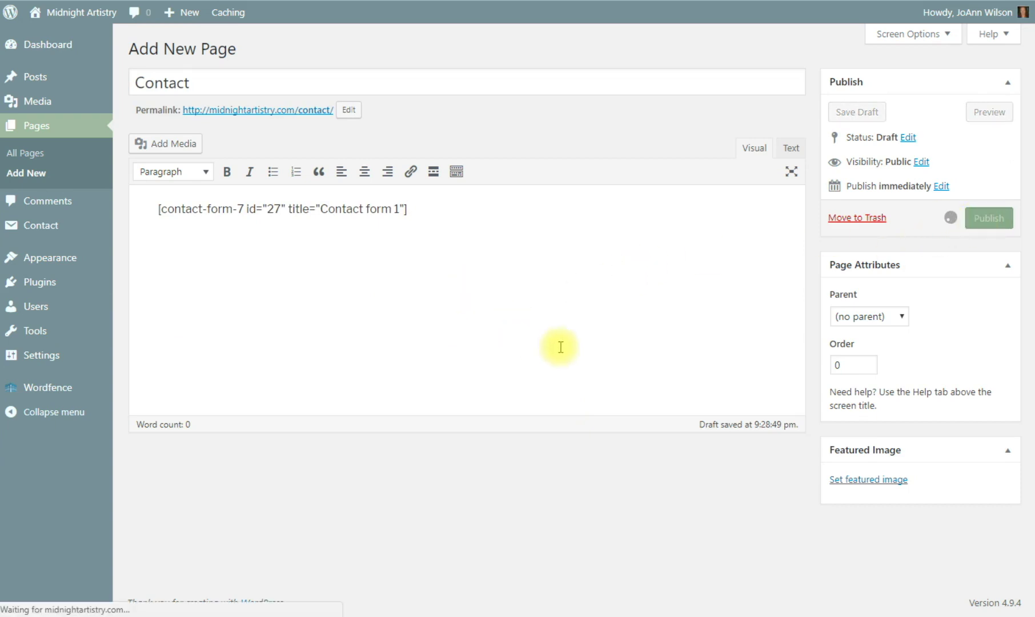
right_click(270, 156)
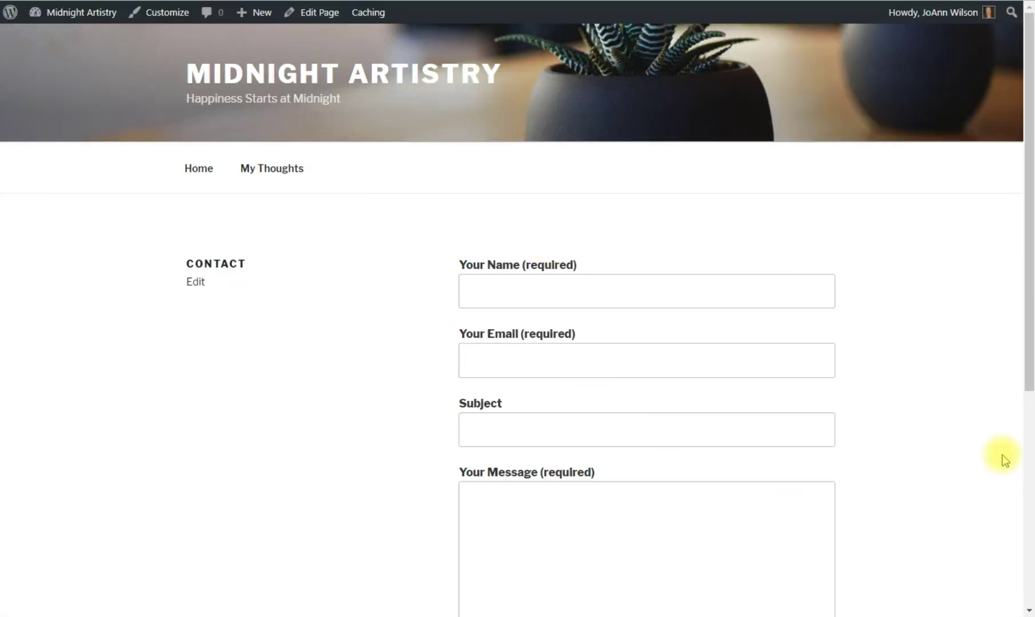
scroll(965, 438, down, 6)
scroll(714, 374, up, 4)
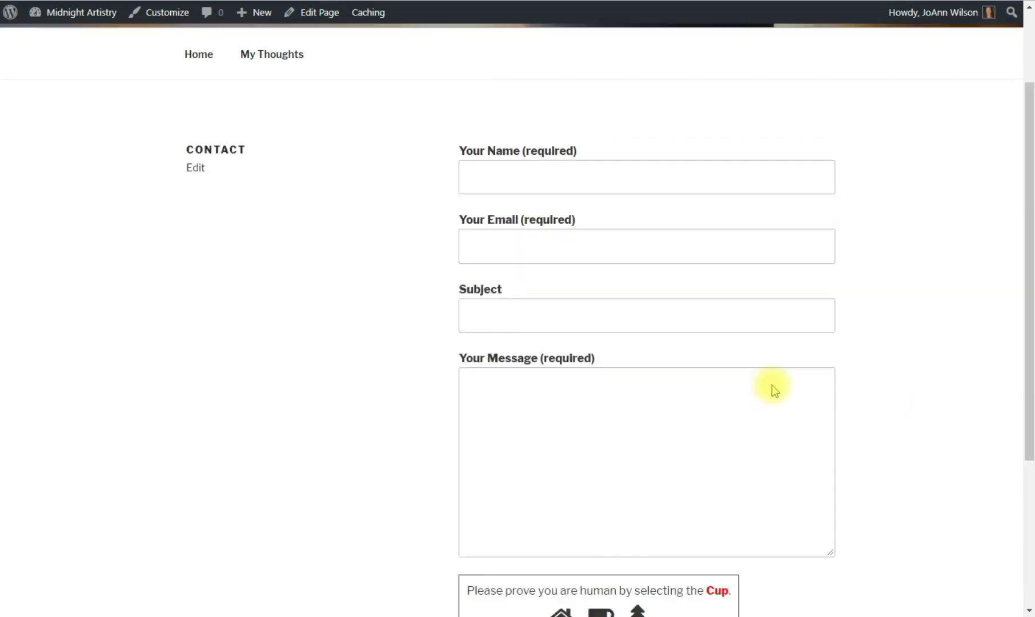
scroll(772, 385, up, 2)
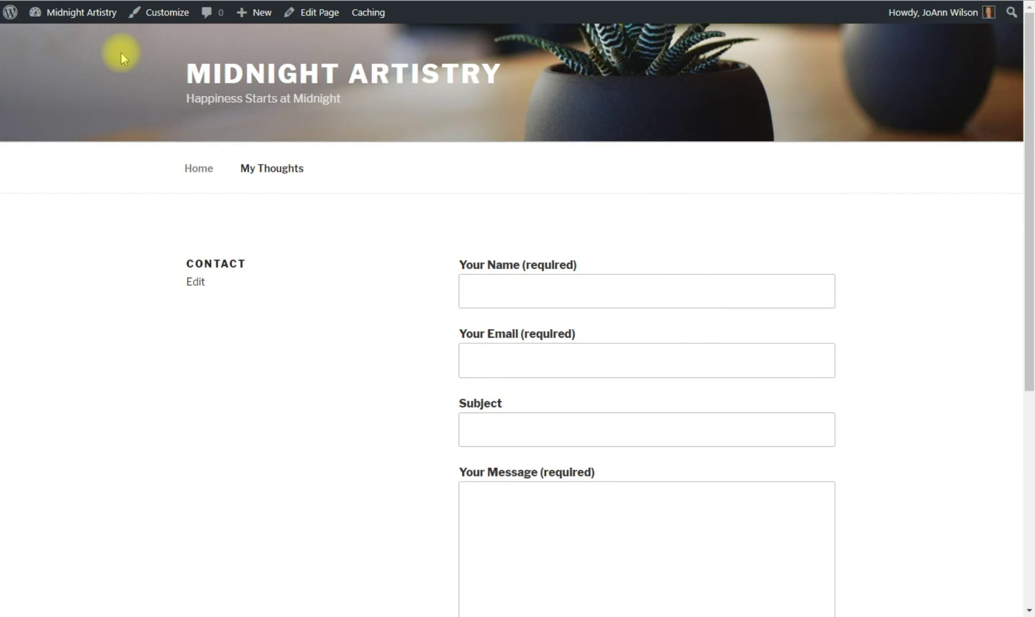
mouse_move(65, 18)
scroll(307, 480, down, 3)
scroll(307, 481, up, 3)
scroll(627, 444, down, 5)
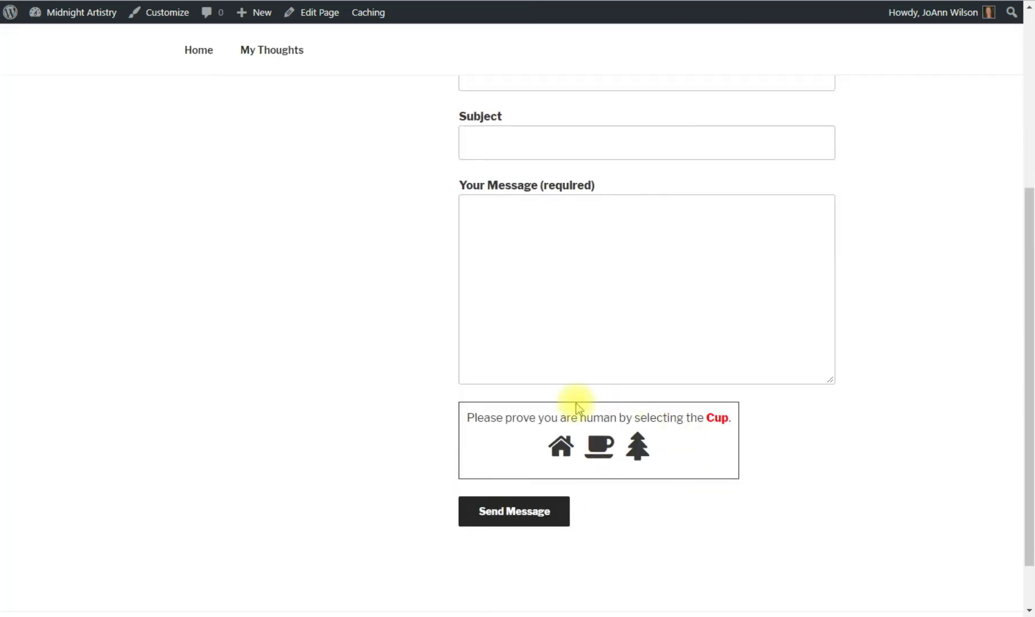
scroll(363, 363, up, 5)
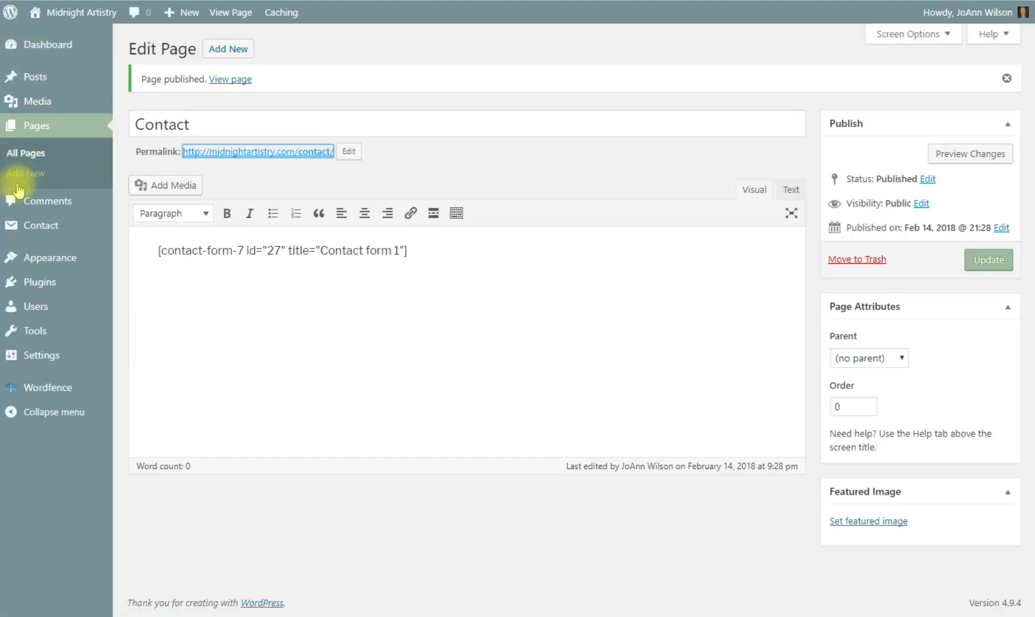
Search new plugins for 'wpforms', then install and activate Contact Form by WPForms
click(20, 152)
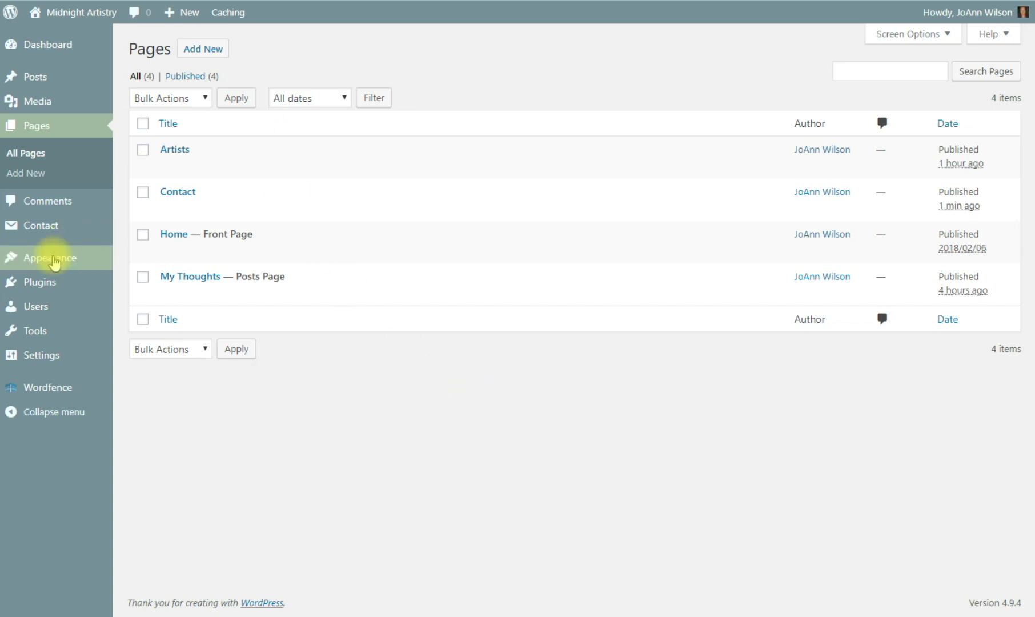
mouse_move(43, 284)
click(154, 285)
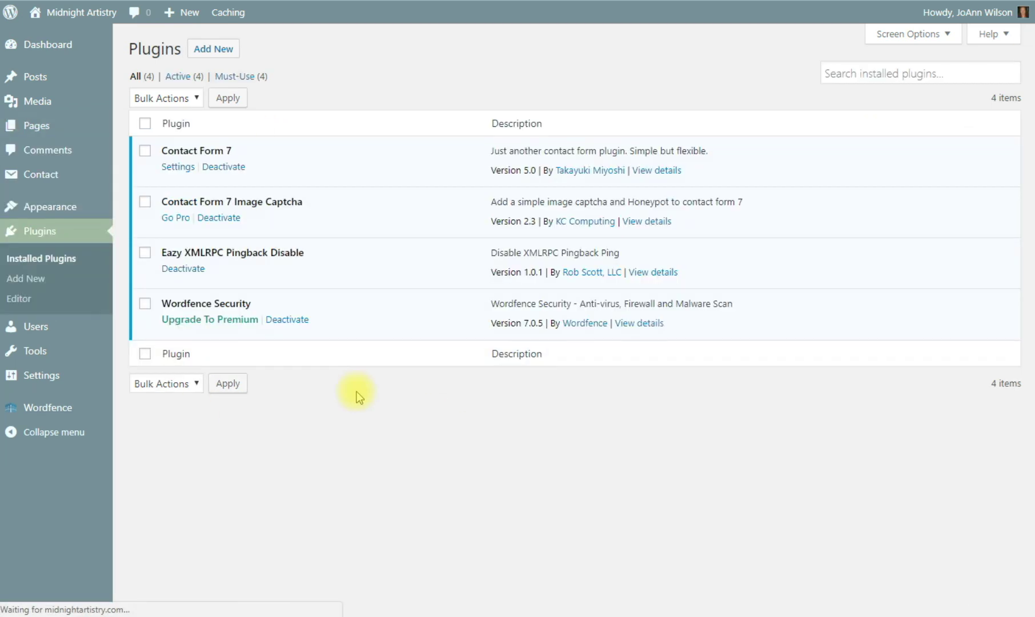
click(216, 52)
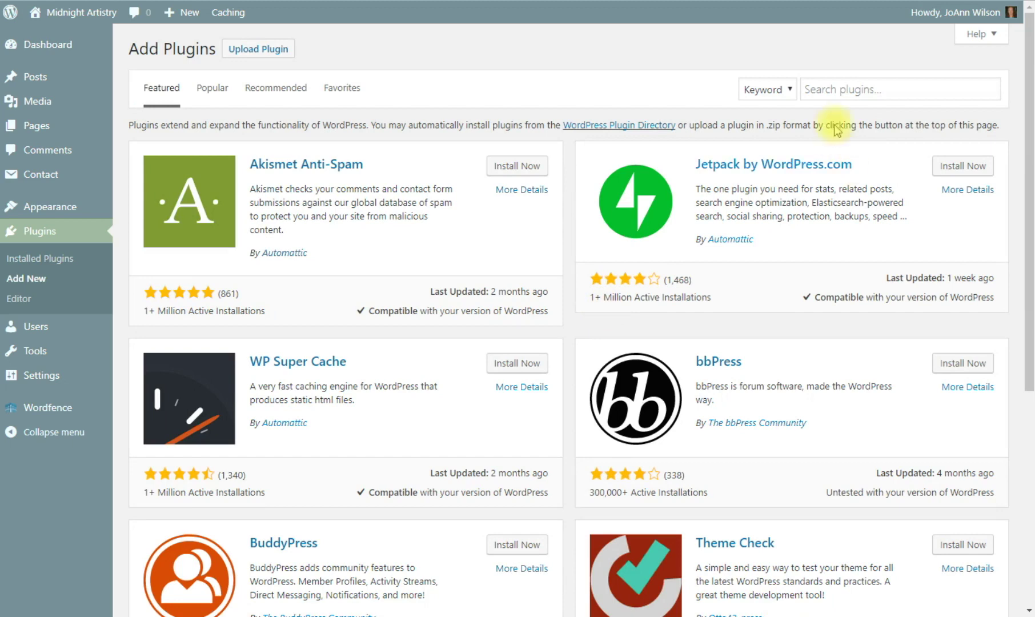
click(833, 88)
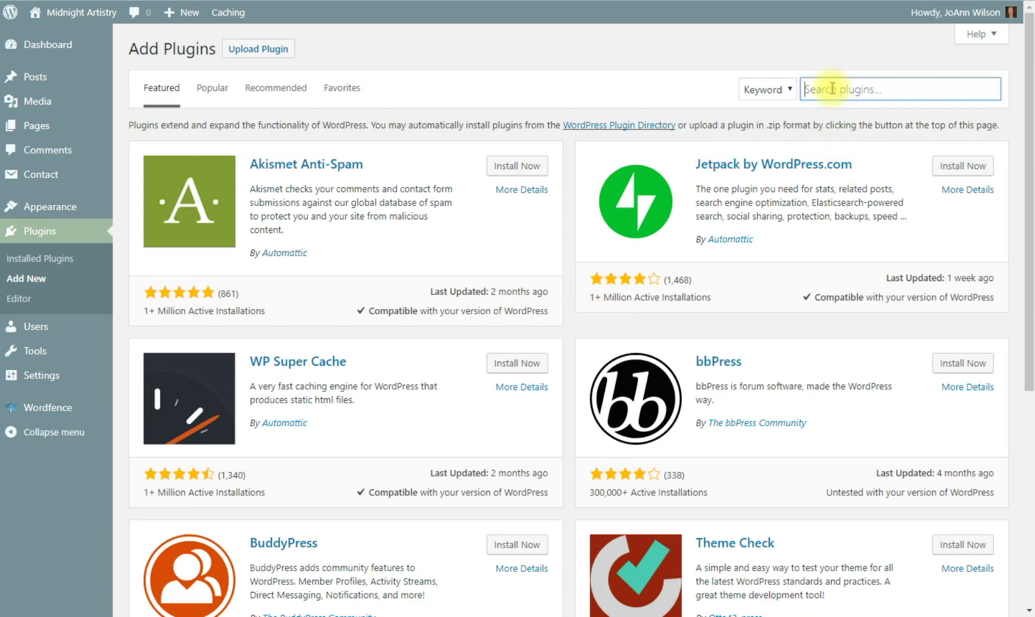
text(wpfor)
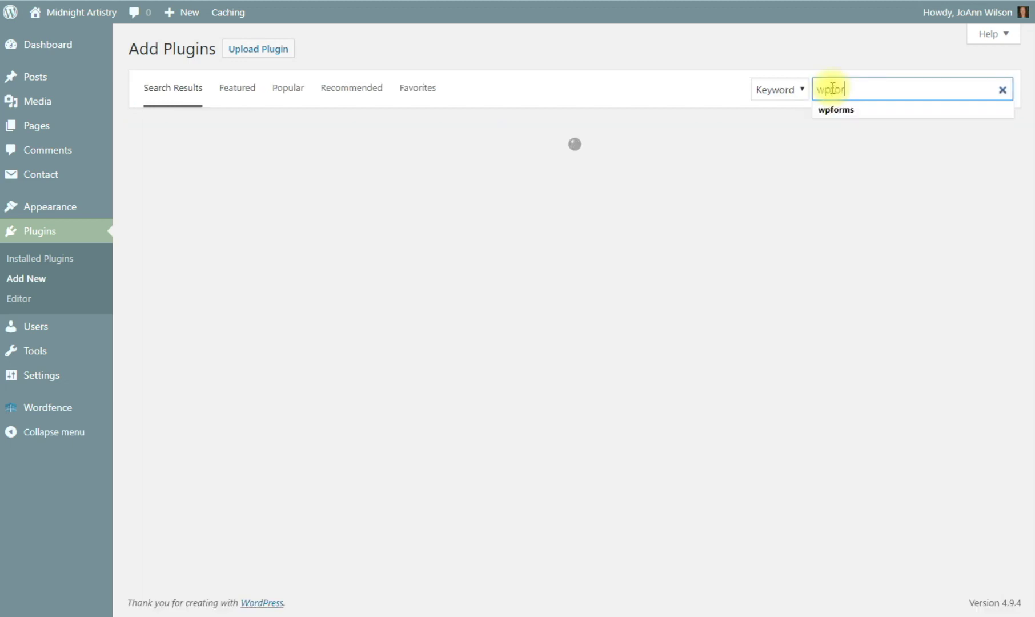
text(ms)
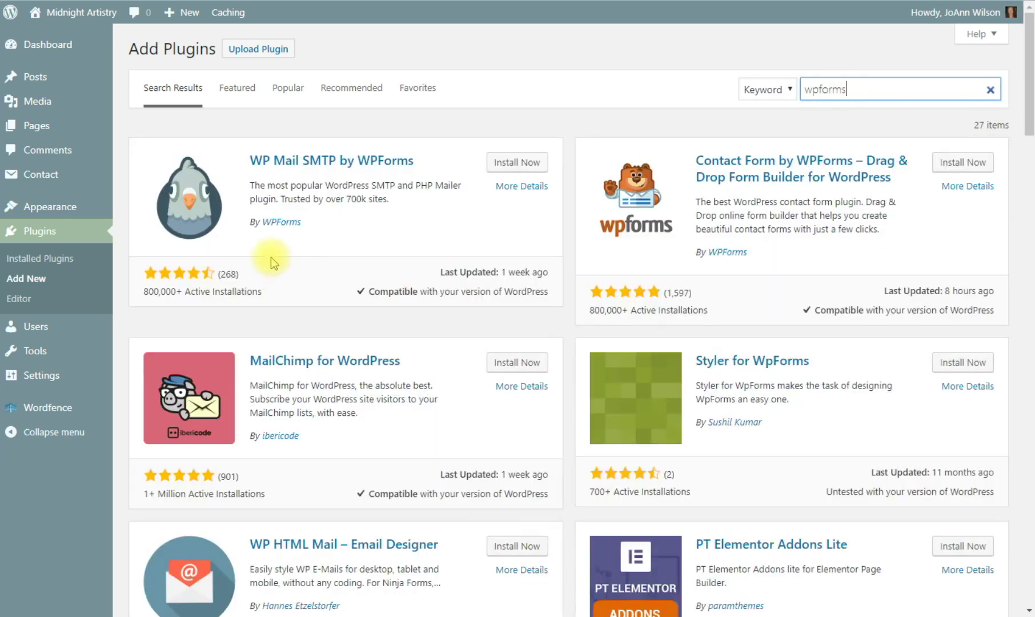
click(963, 162)
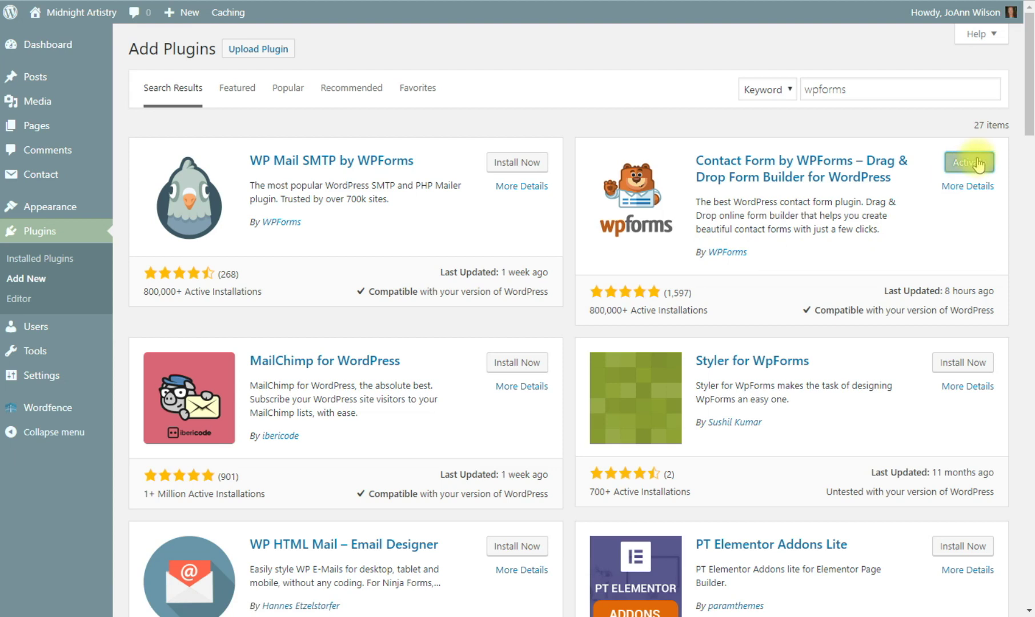
click(979, 164)
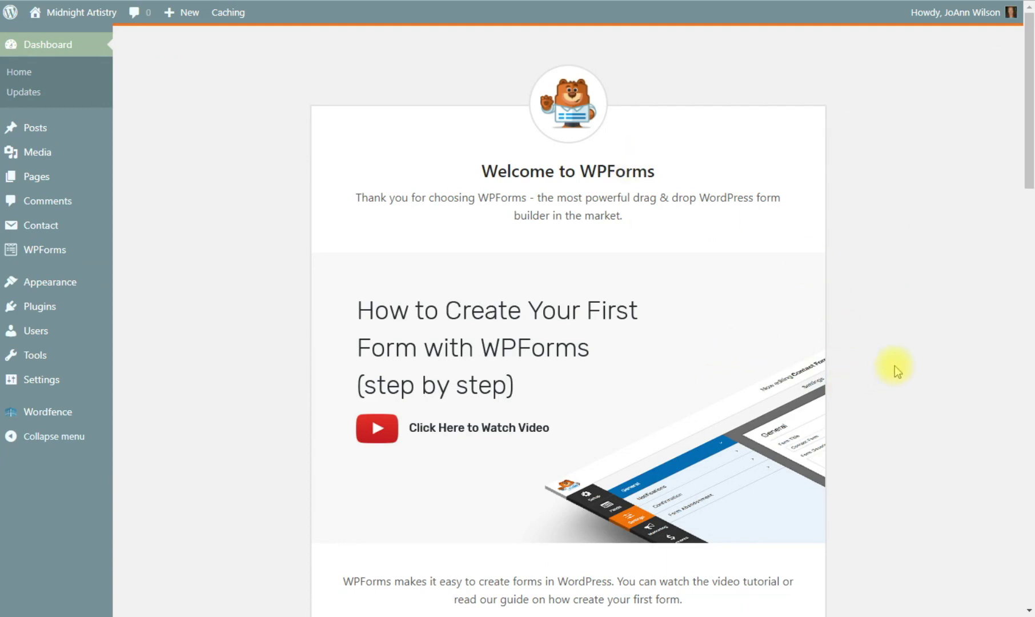
Scroll the WPForms welcome page and play the 'How to Create Your First Form' video
scroll(900, 363, down, 3)
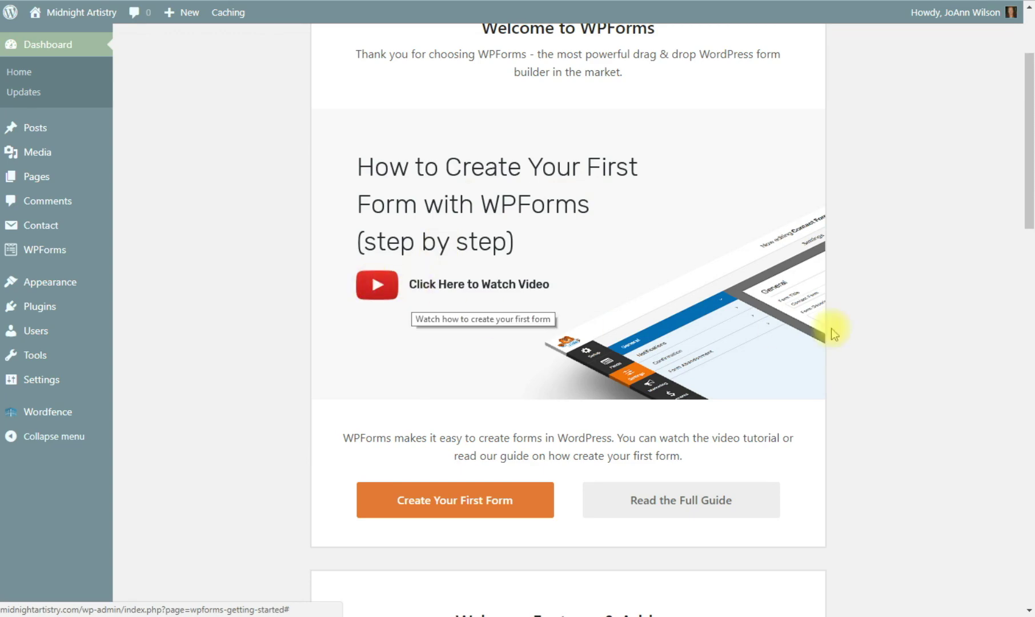
scroll(934, 423, down, 9)
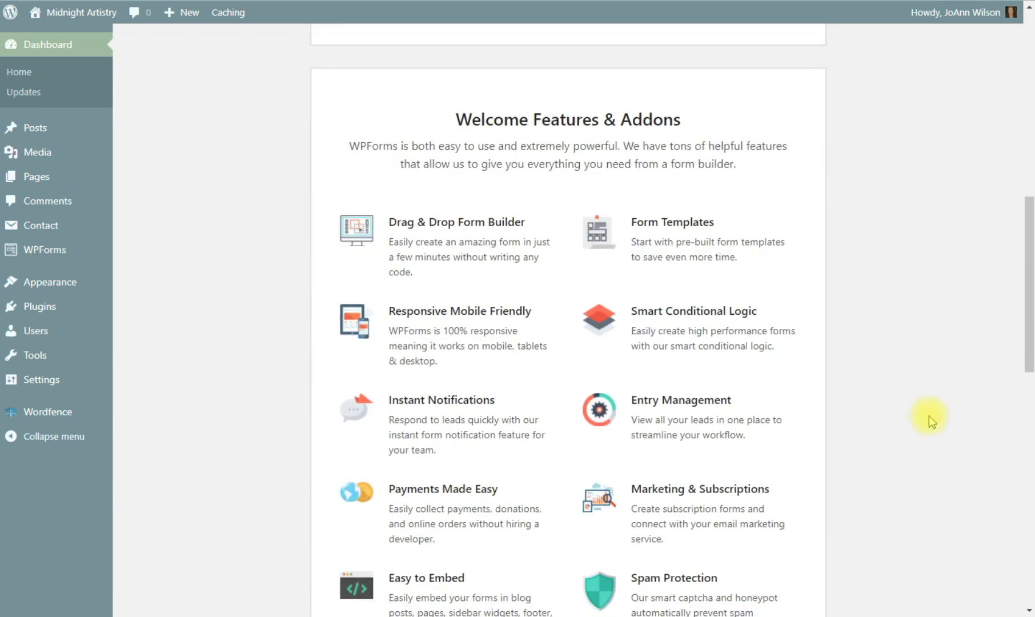
scroll(929, 416, down, 10)
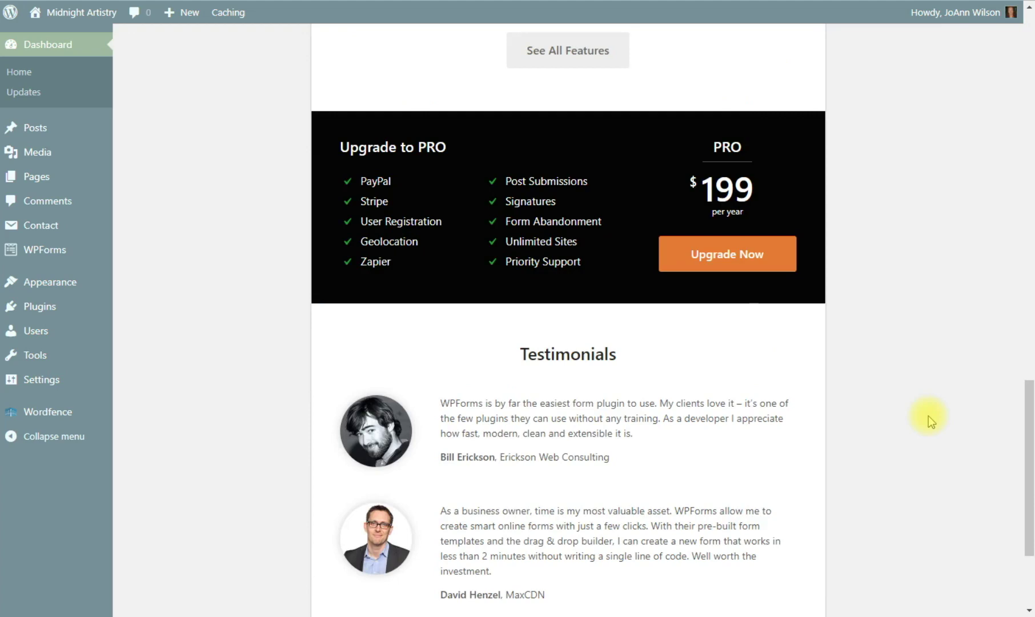
scroll(929, 416, up, 19)
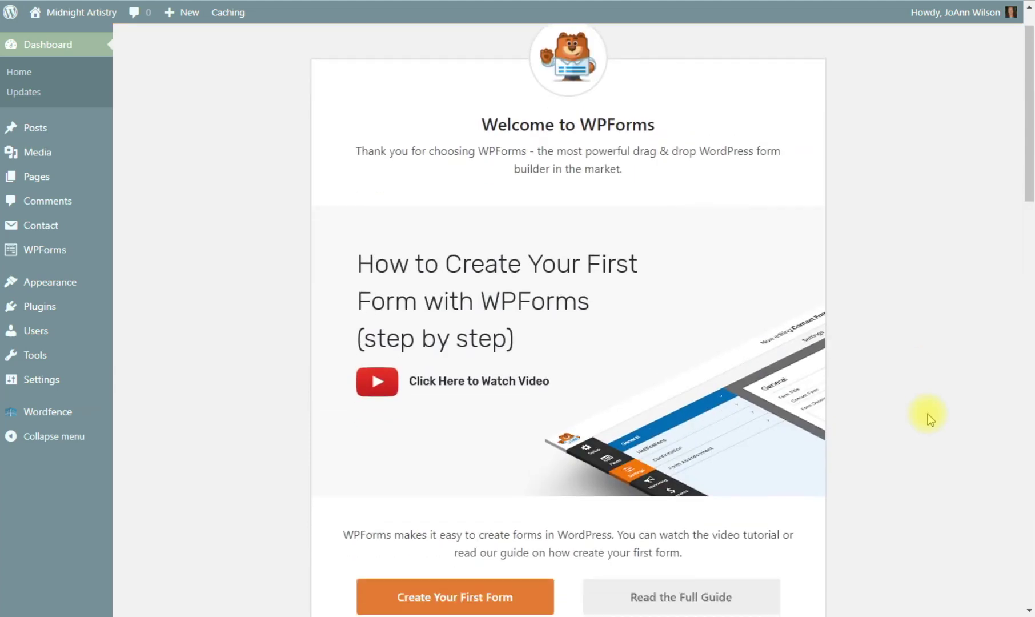
scroll(928, 411, down, 2)
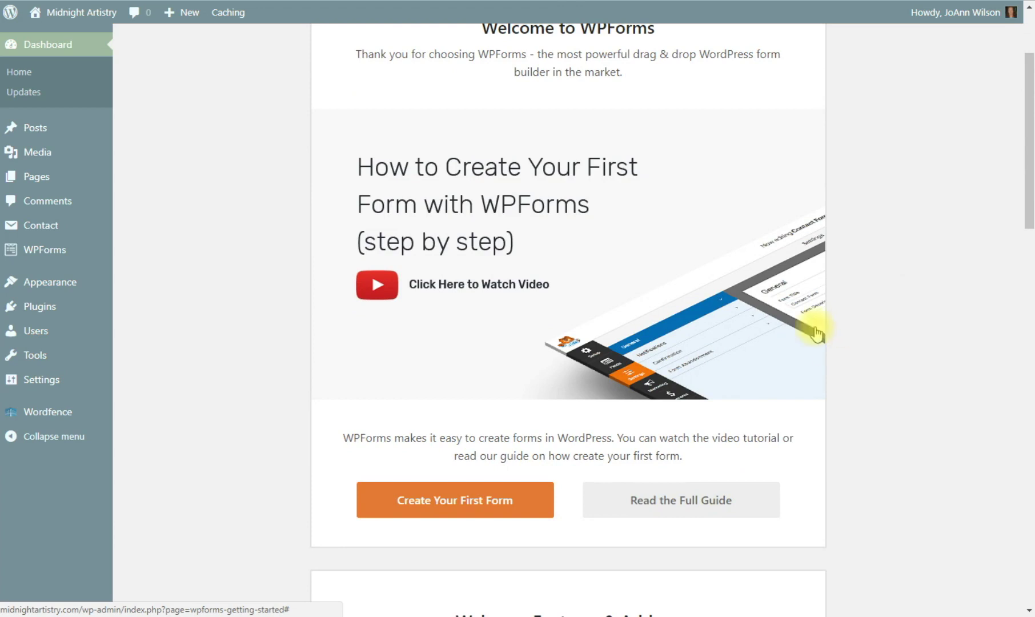
click(355, 284)
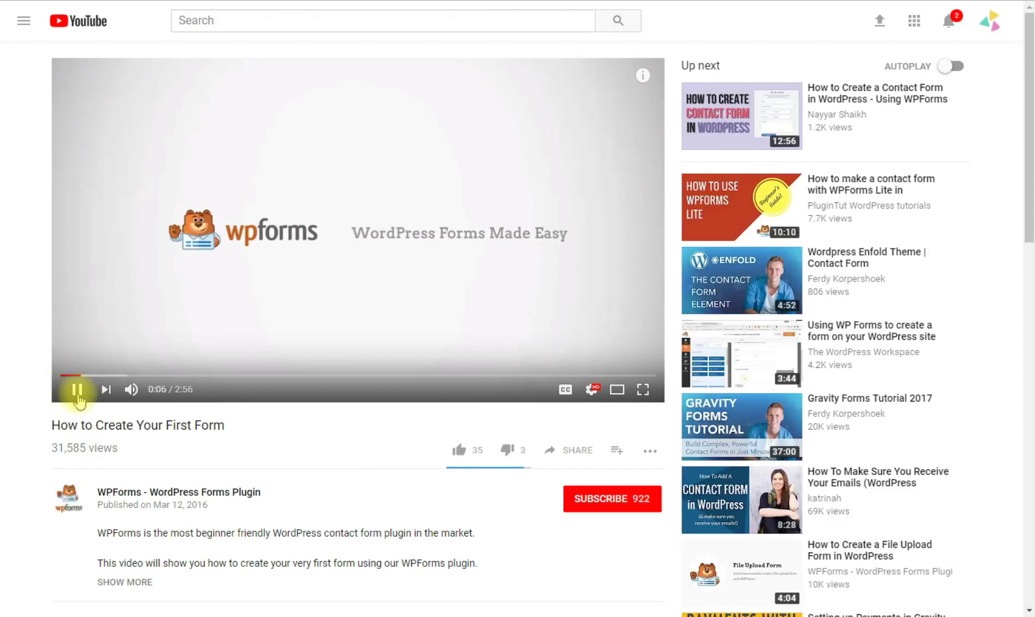
Pause the WPForms first-form tutorial video and close its overlay
click(77, 390)
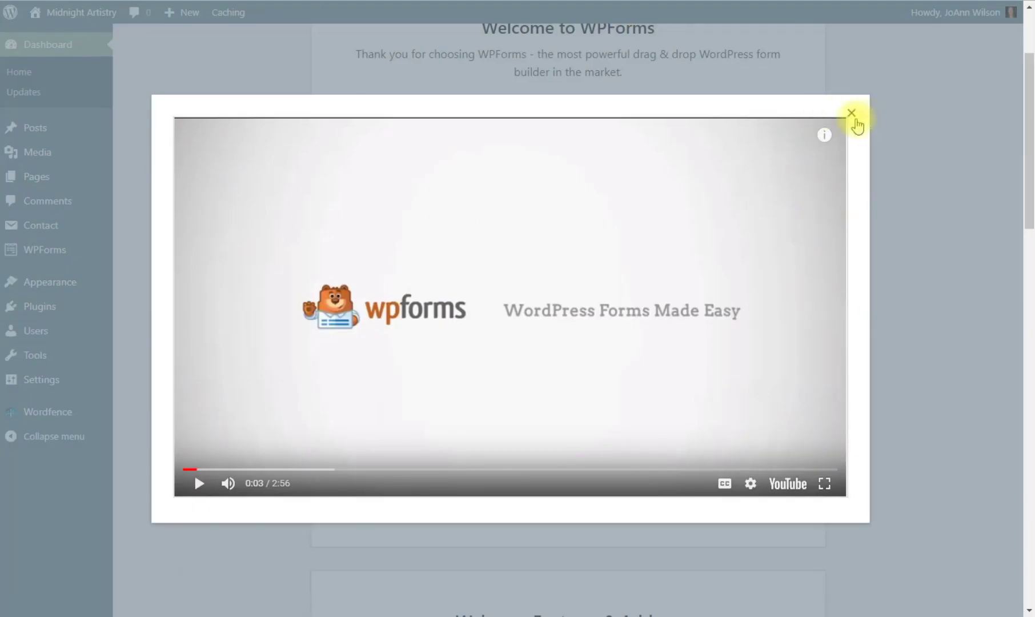
click(849, 114)
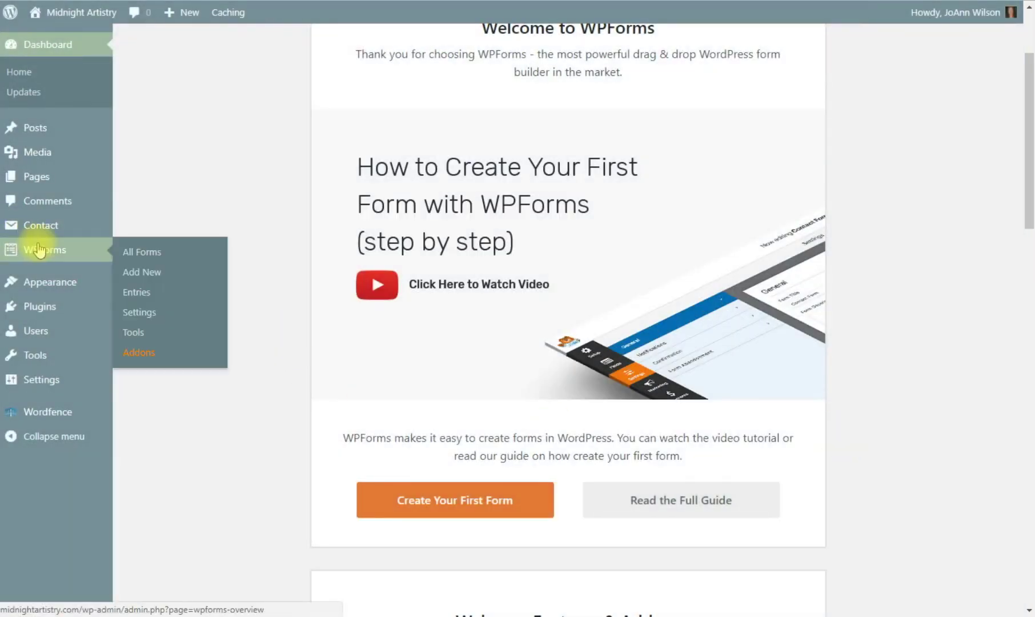
From WPForms All Forms, add a new form using the Simple Contact Form template
mouse_move(43, 259)
click(137, 252)
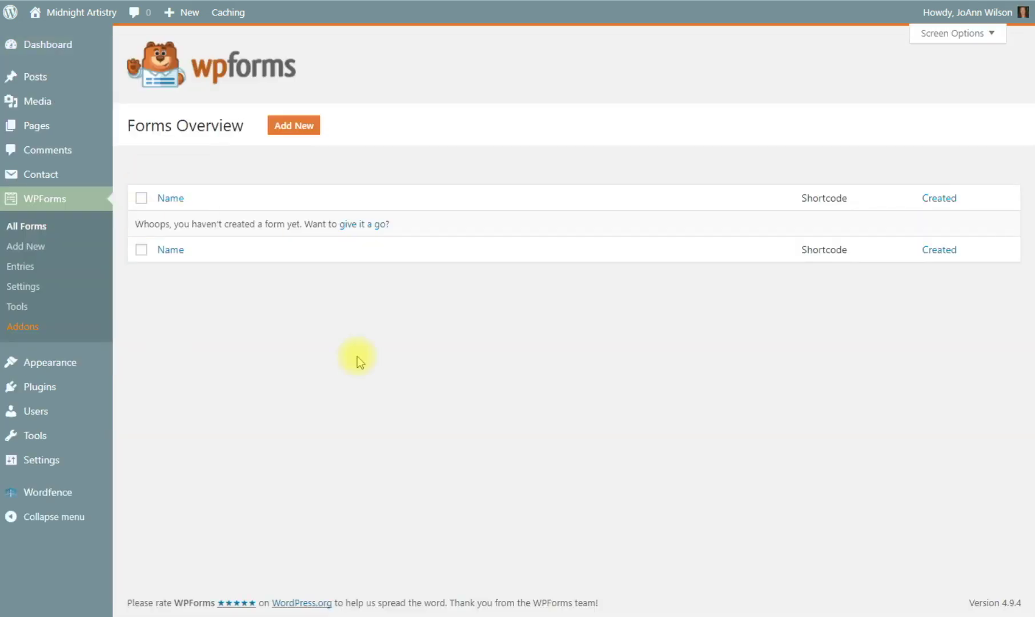
click(289, 131)
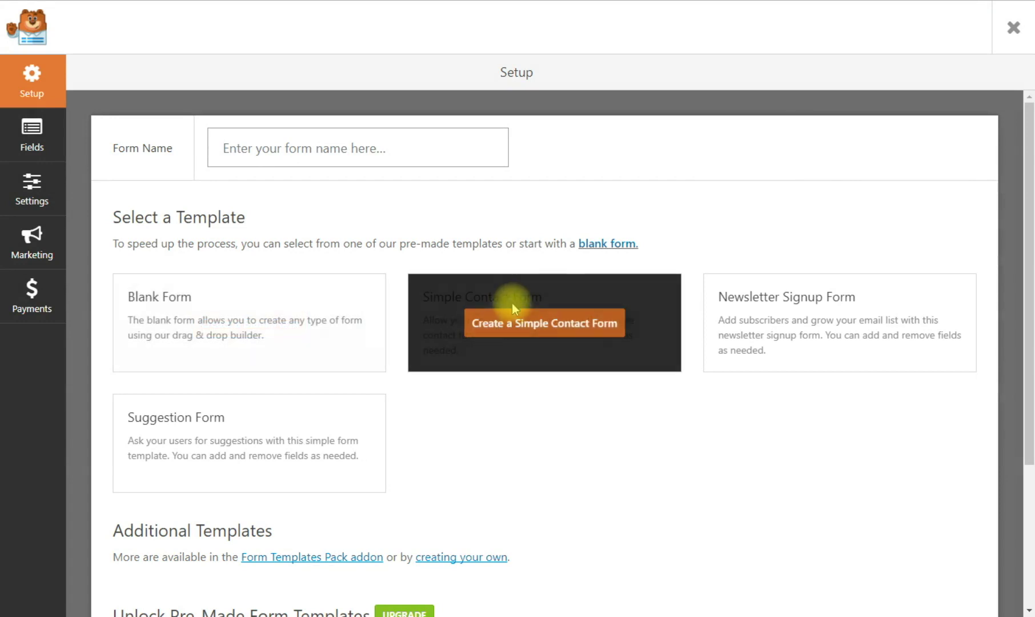
mouse_move(513, 304)
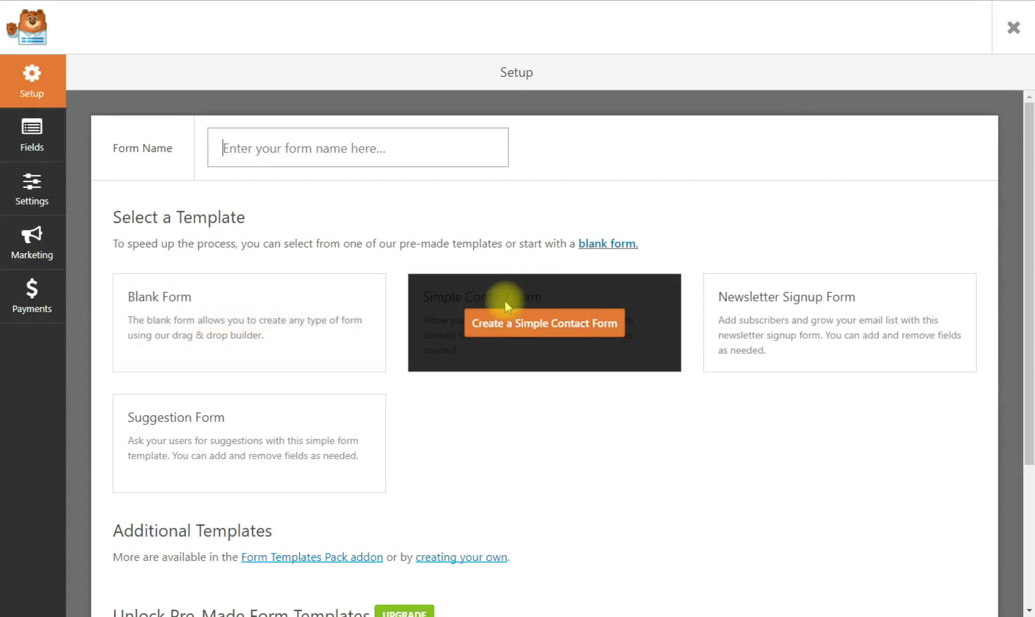
click(513, 332)
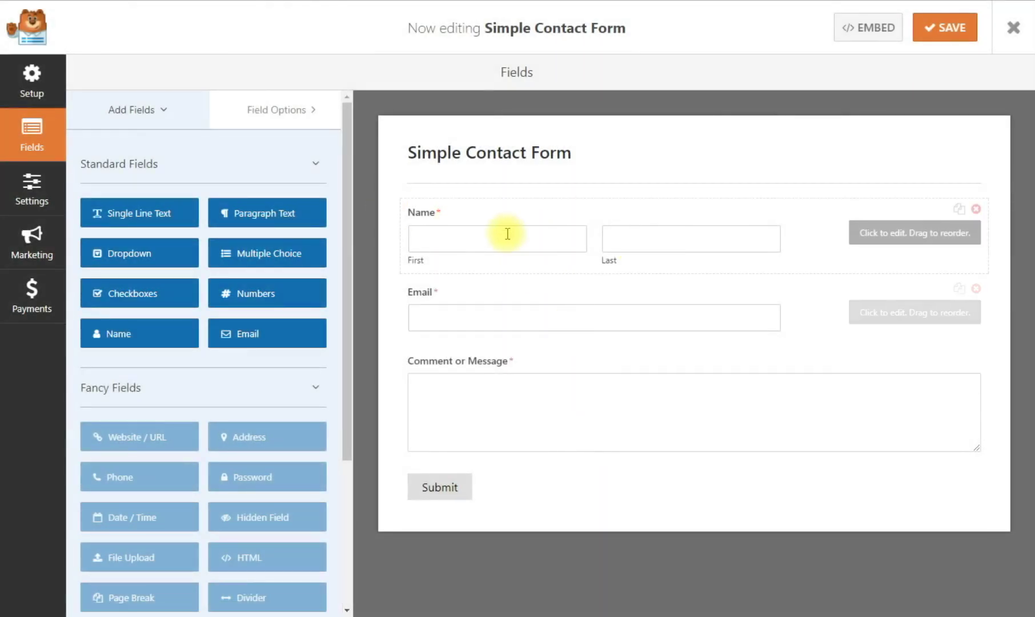
Change the Name field's format to Simple
click(502, 236)
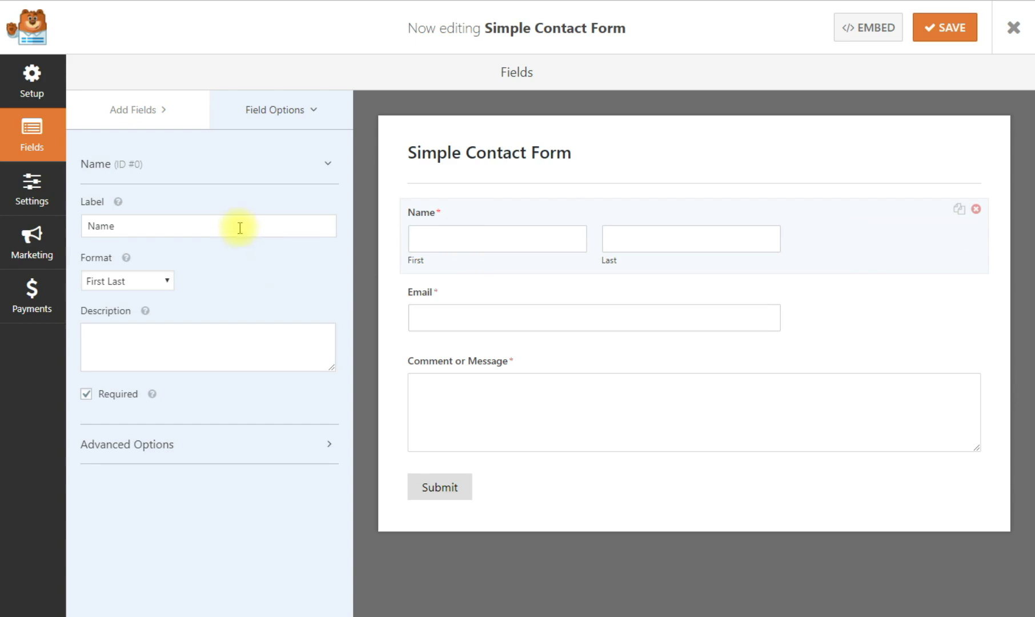
click(167, 285)
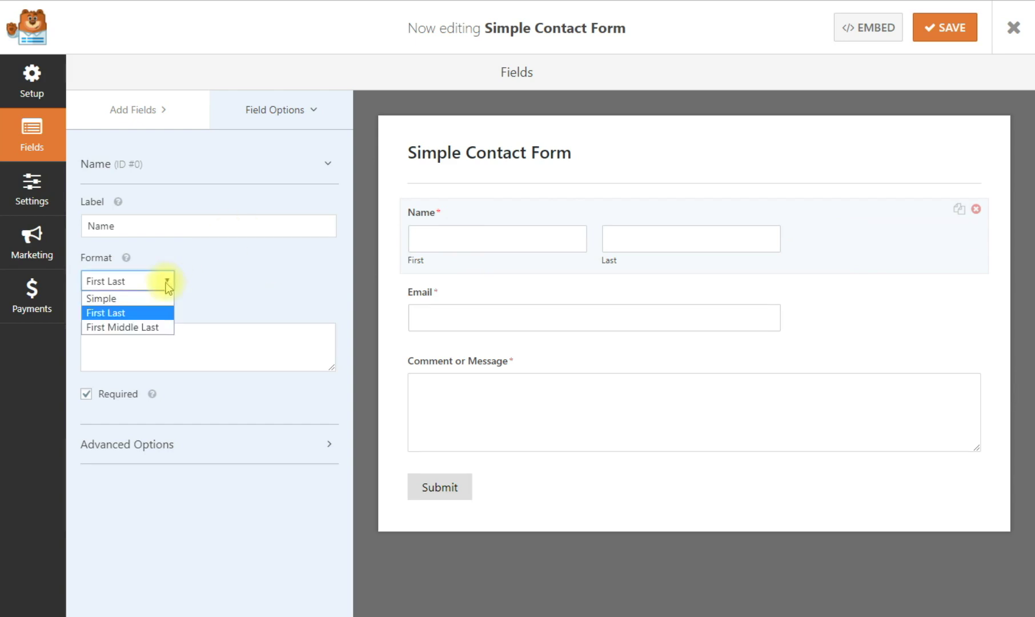
click(121, 304)
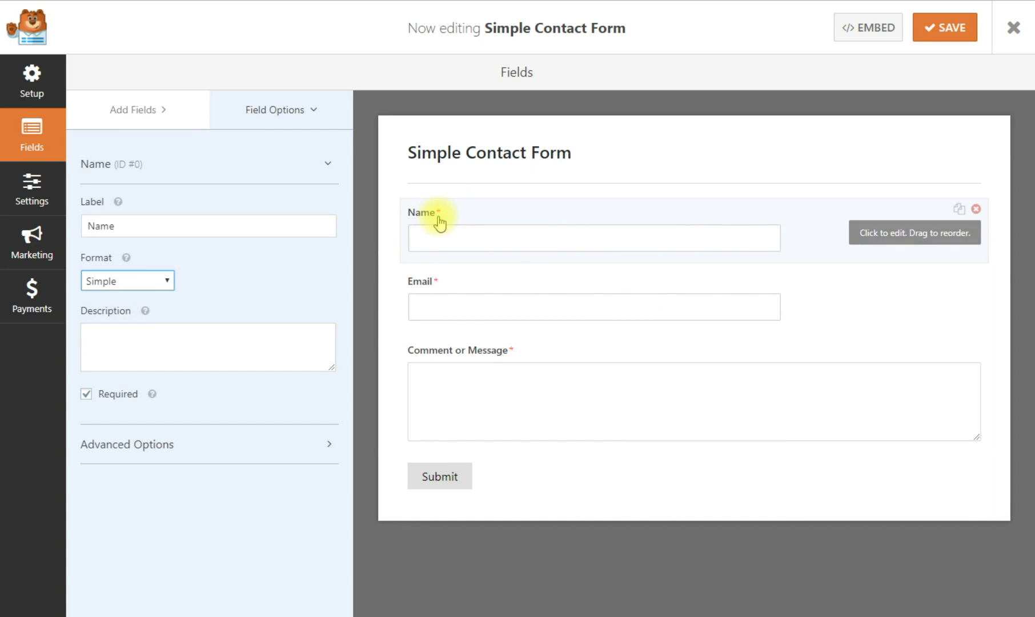
Review the Email and Comment or Message field settings, then show the Add Fields panel
click(449, 305)
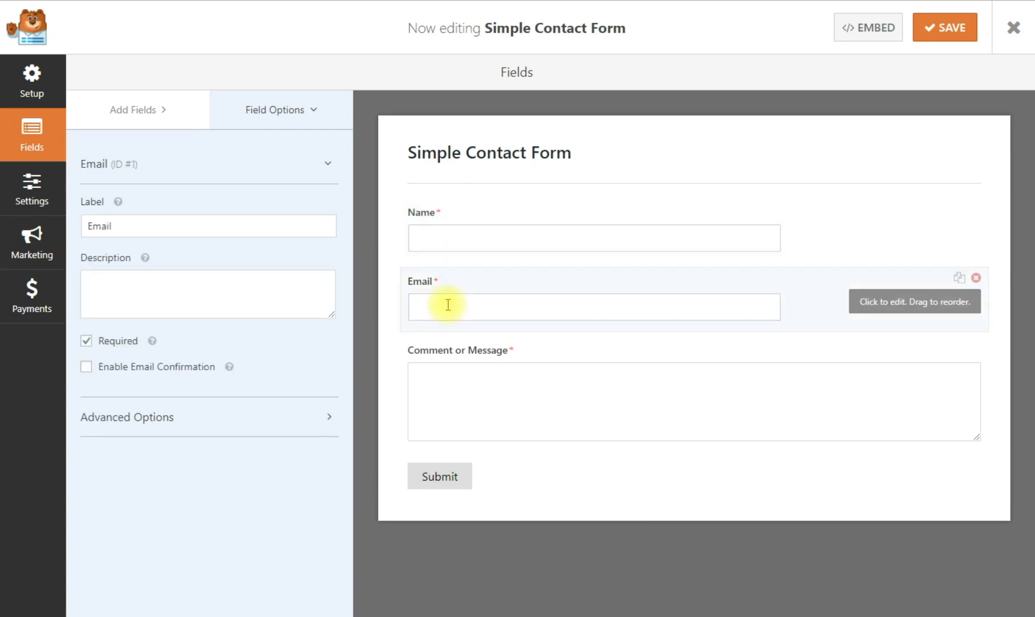
click(451, 390)
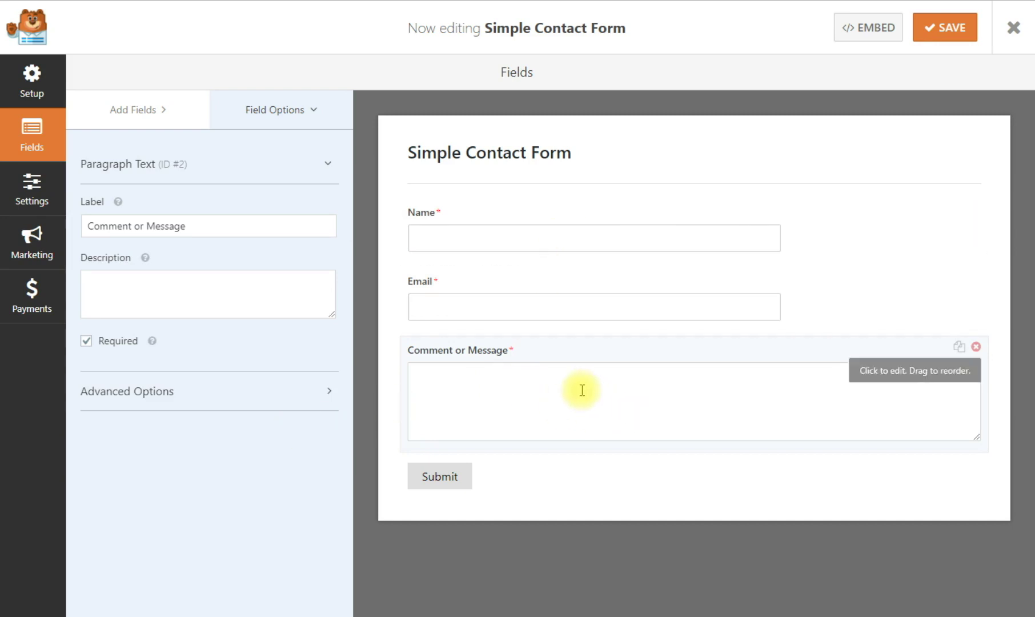
click(138, 113)
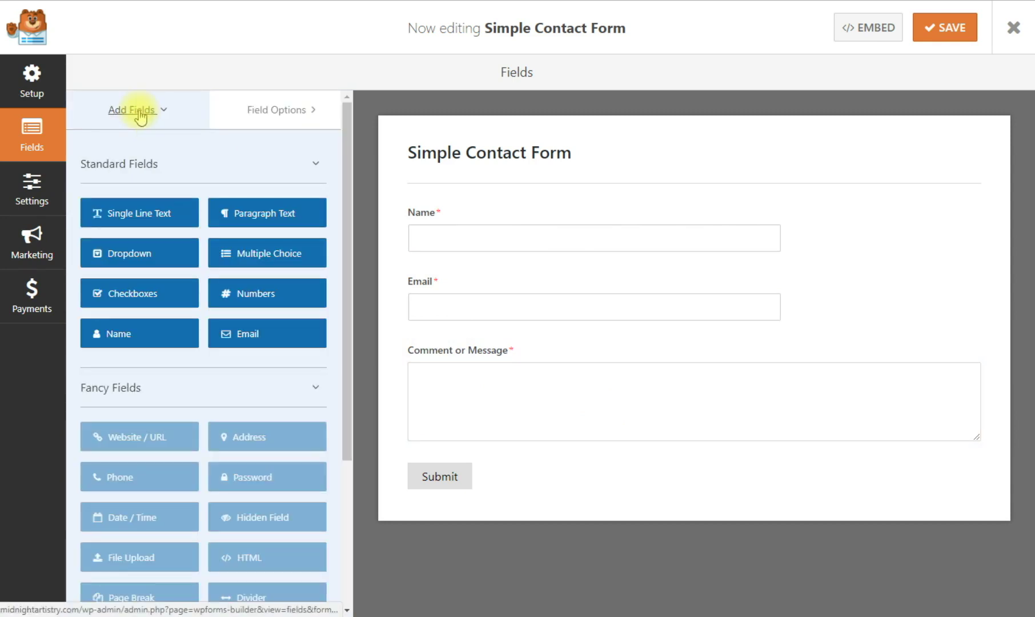
Add a Single Line Text field labelled 'Subject' between Email and Comment or Message
drag(127, 212, 451, 345)
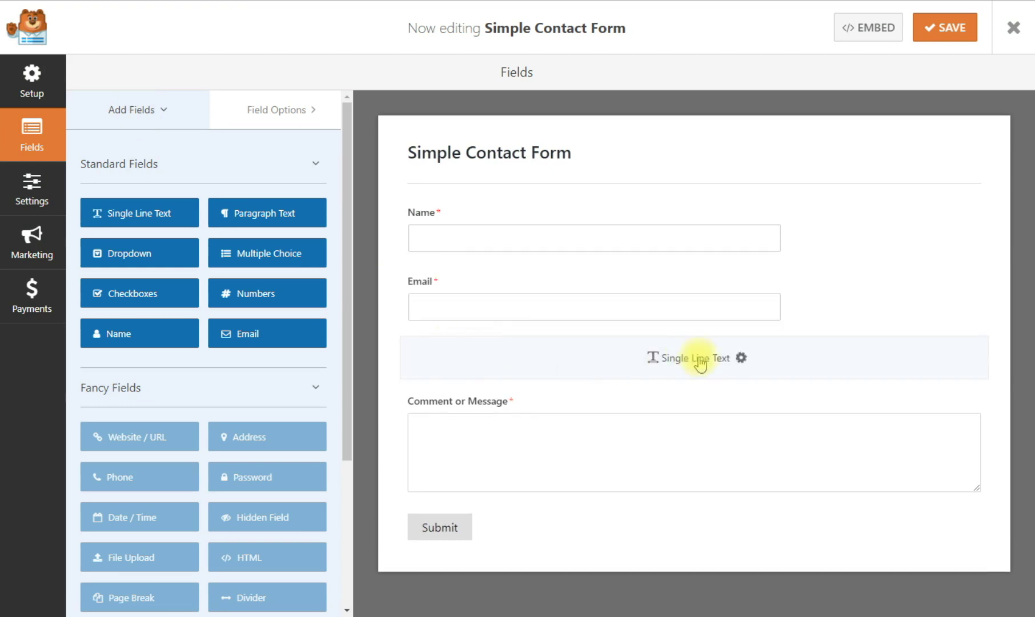
drag(700, 364, 698, 364)
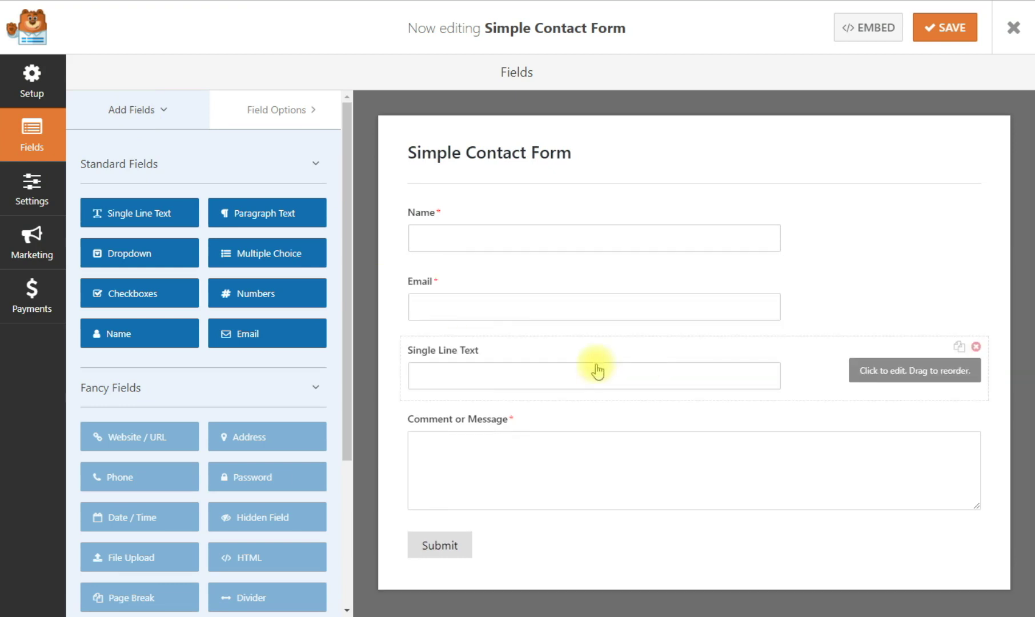
click(432, 354)
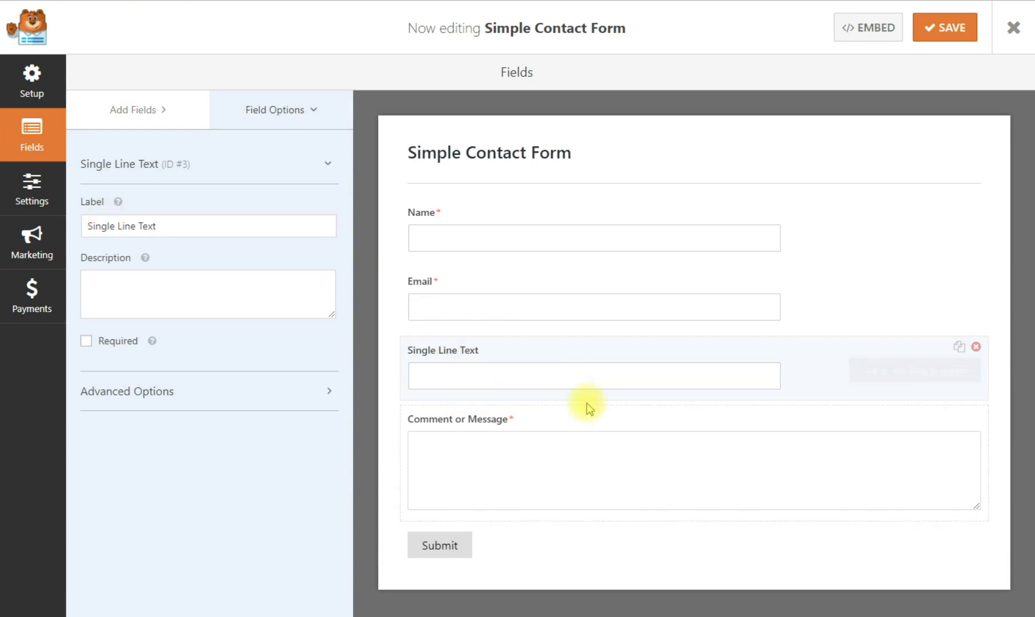
drag(185, 226, 89, 231)
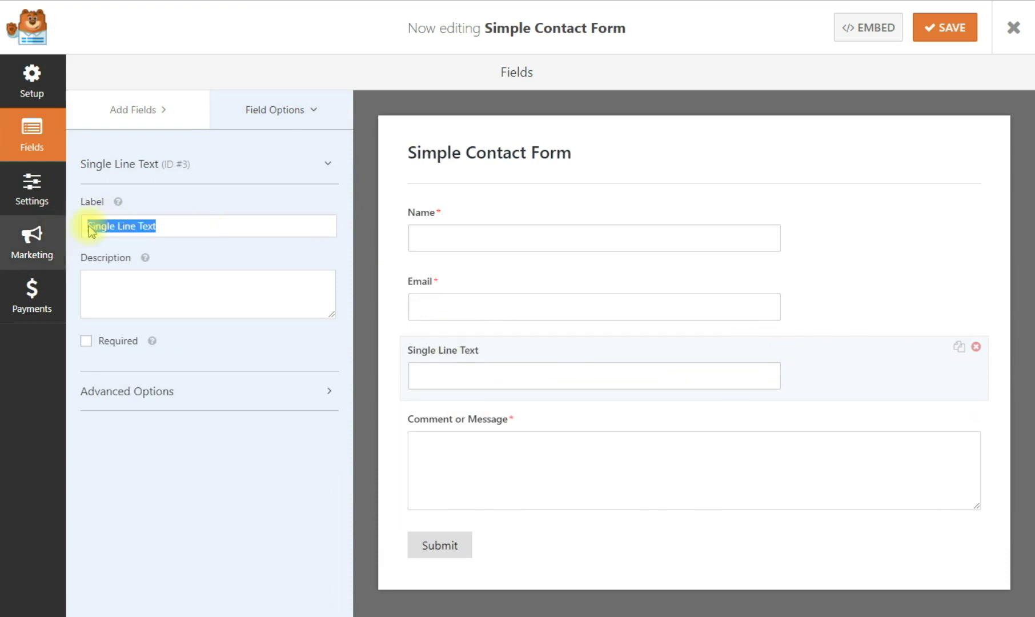
text(Subject)
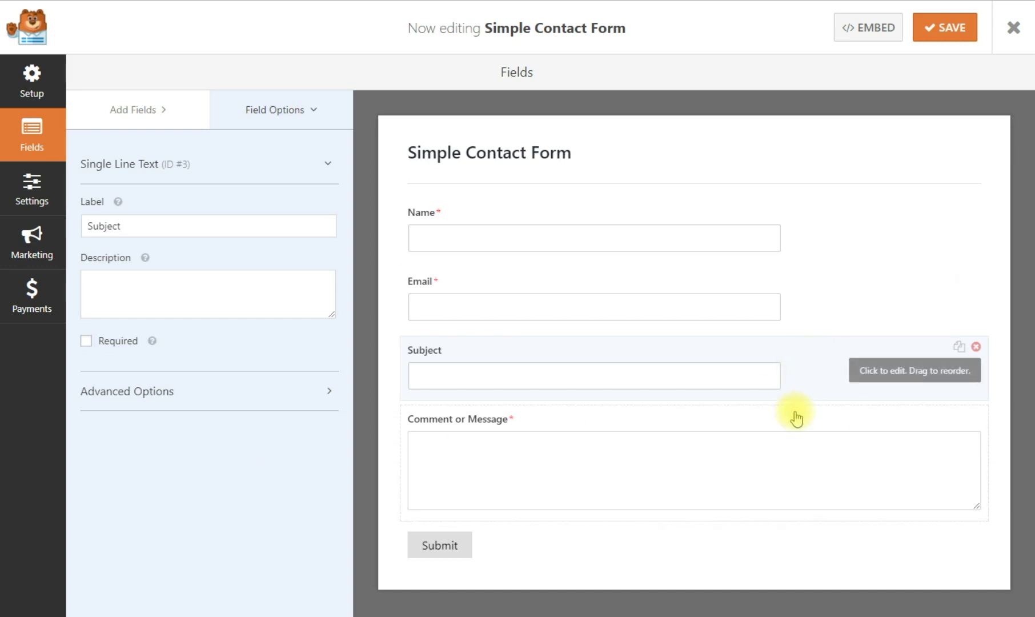
Inspect the Comment or Message field's advanced options, then save the form
click(495, 479)
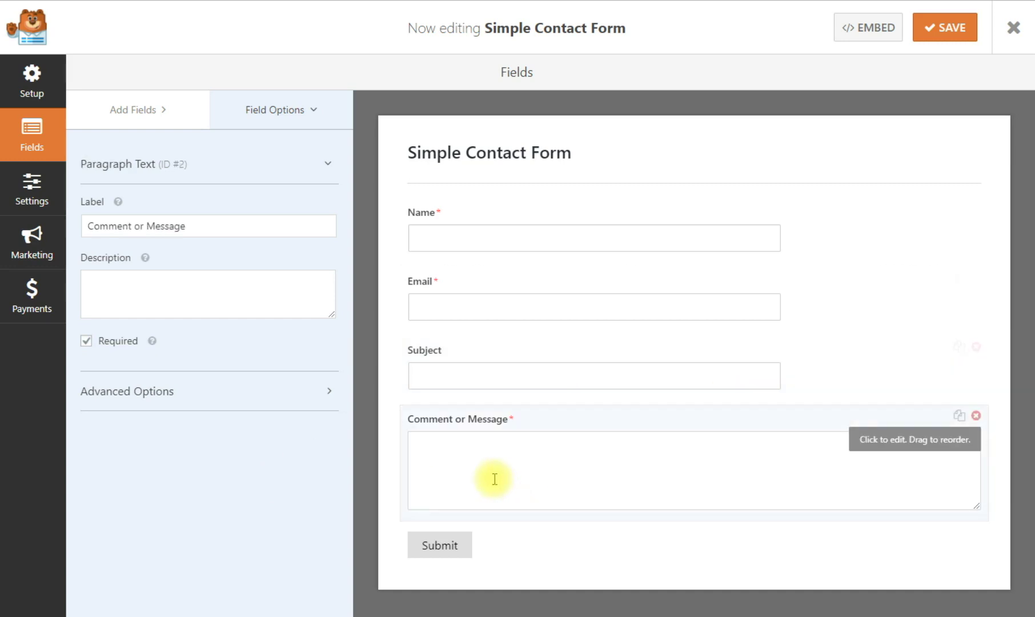
click(160, 398)
scroll(278, 464, down, 1)
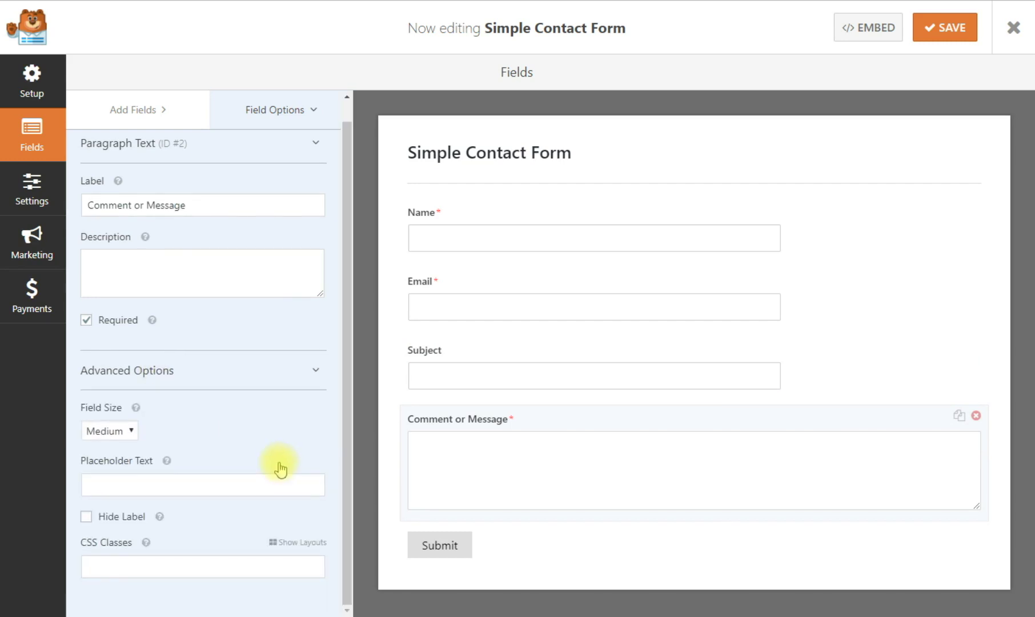
click(134, 371)
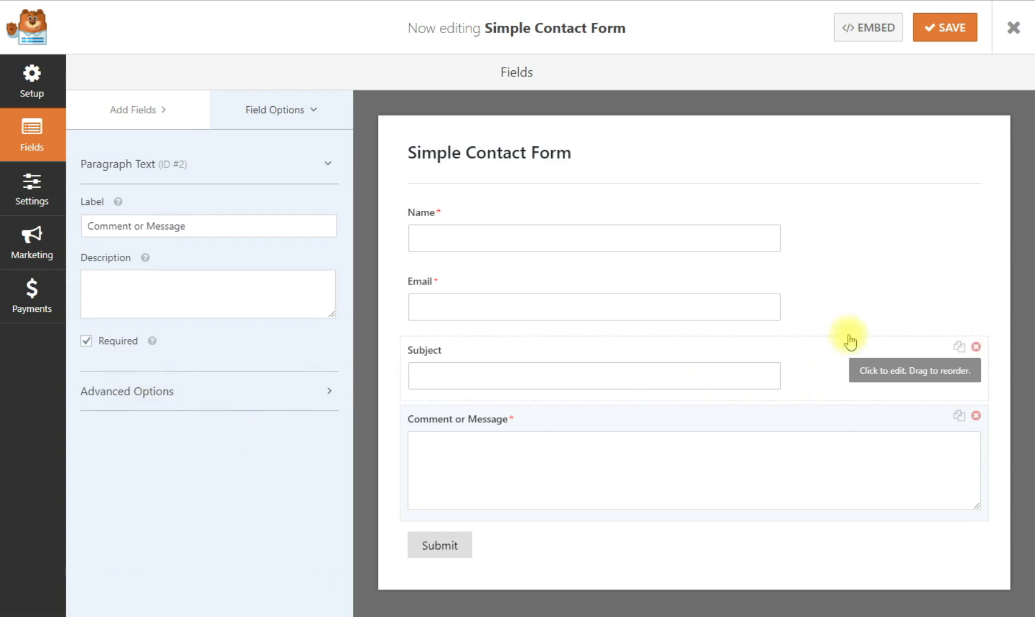
click(943, 28)
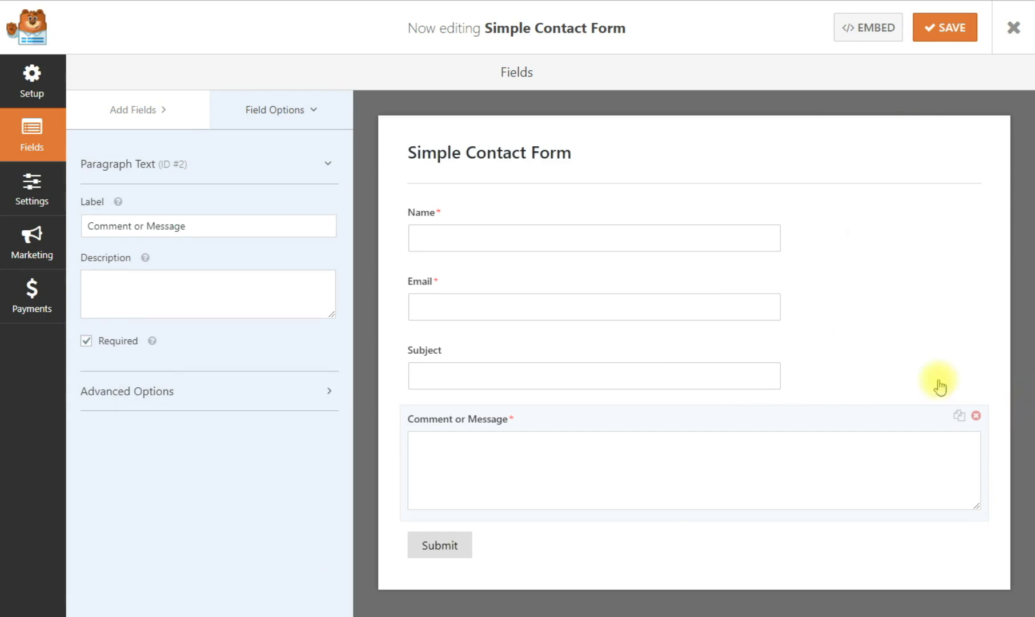
Open the form's Settings and switch to its Notifications section
click(31, 194)
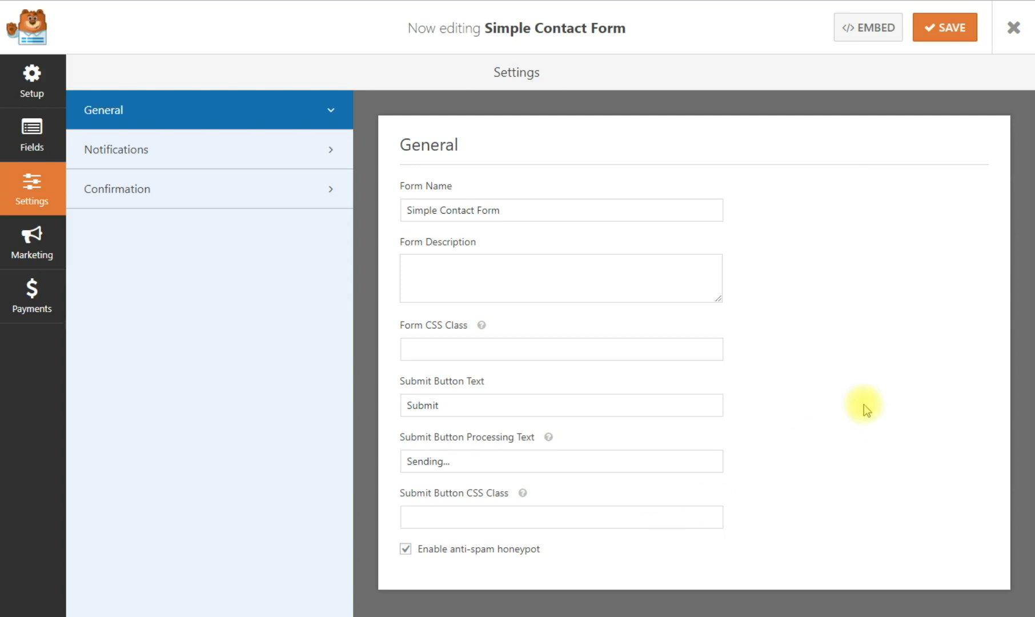
click(232, 154)
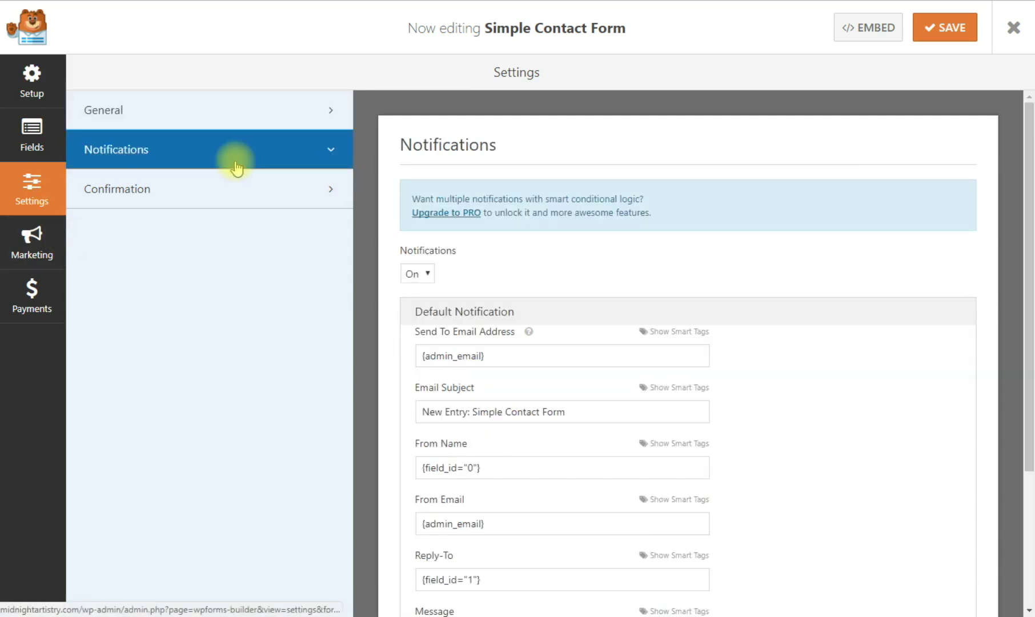
Replace the notification email subject with 'Message from Midnight Artistry Contact Form'
scroll(805, 427, down, 3)
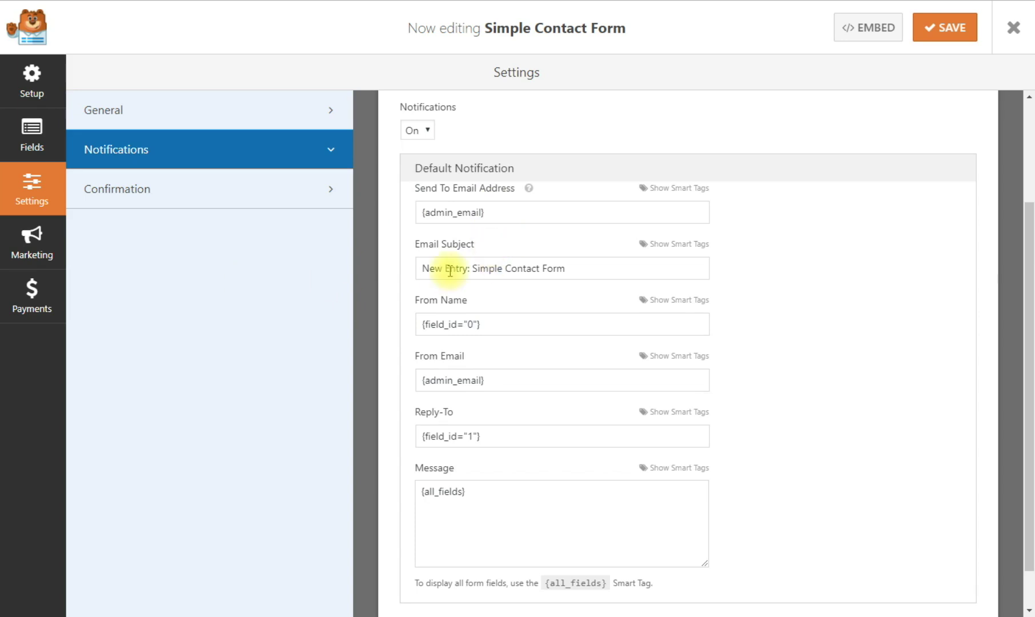
drag(589, 267, 421, 268)
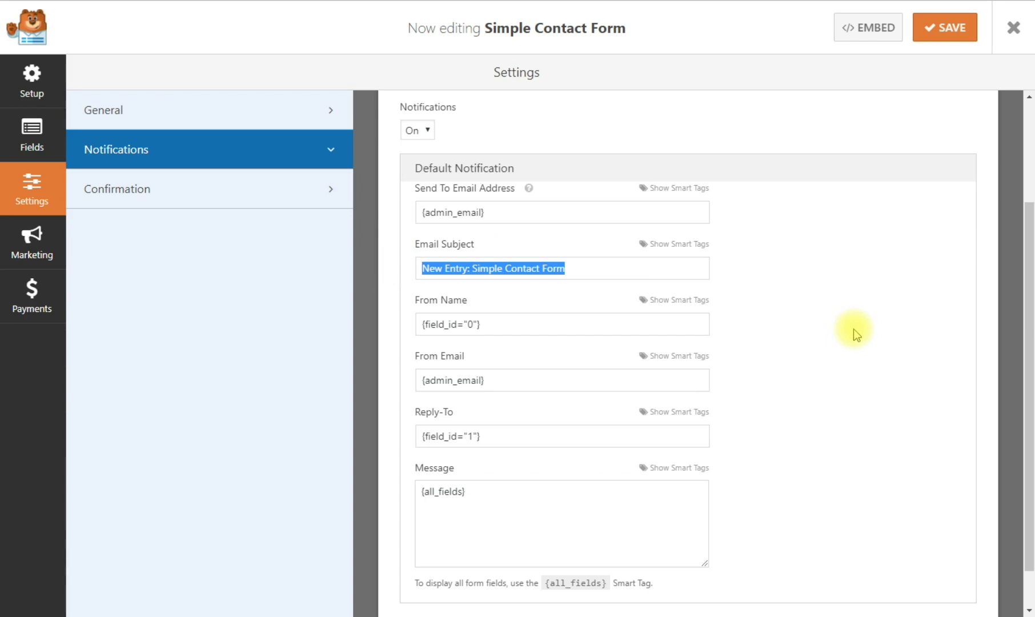
text(Message fr)
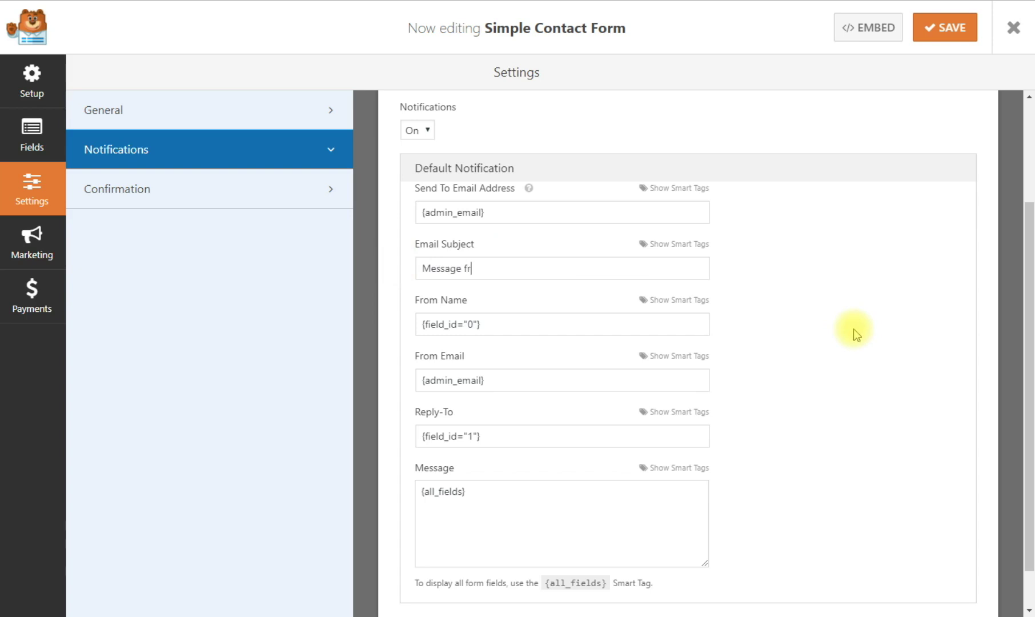
text(om Midnight Artistry Contact Form)
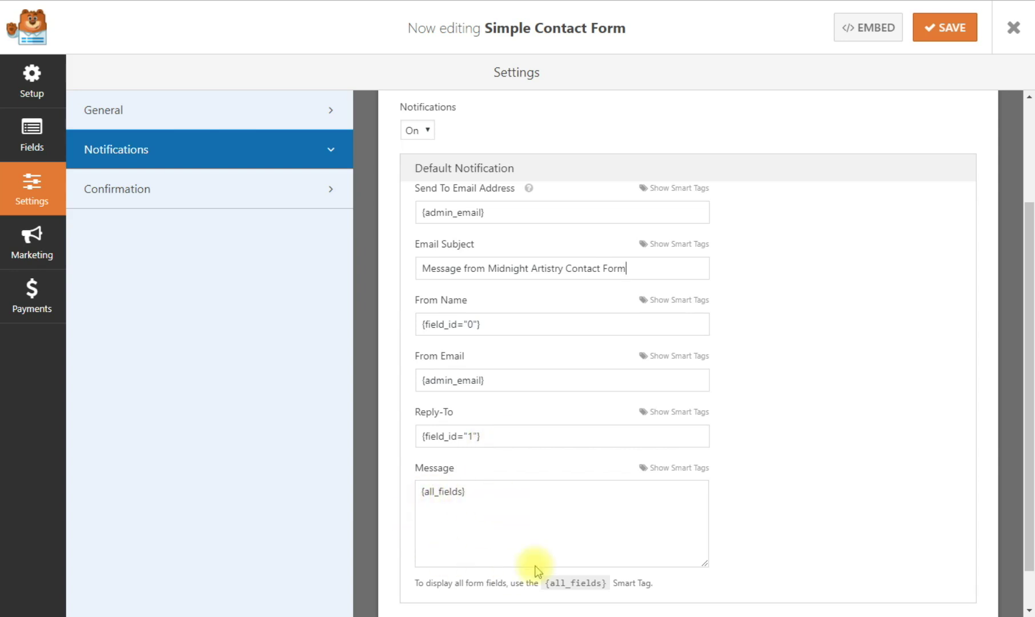
scroll(530, 516, down, 2)
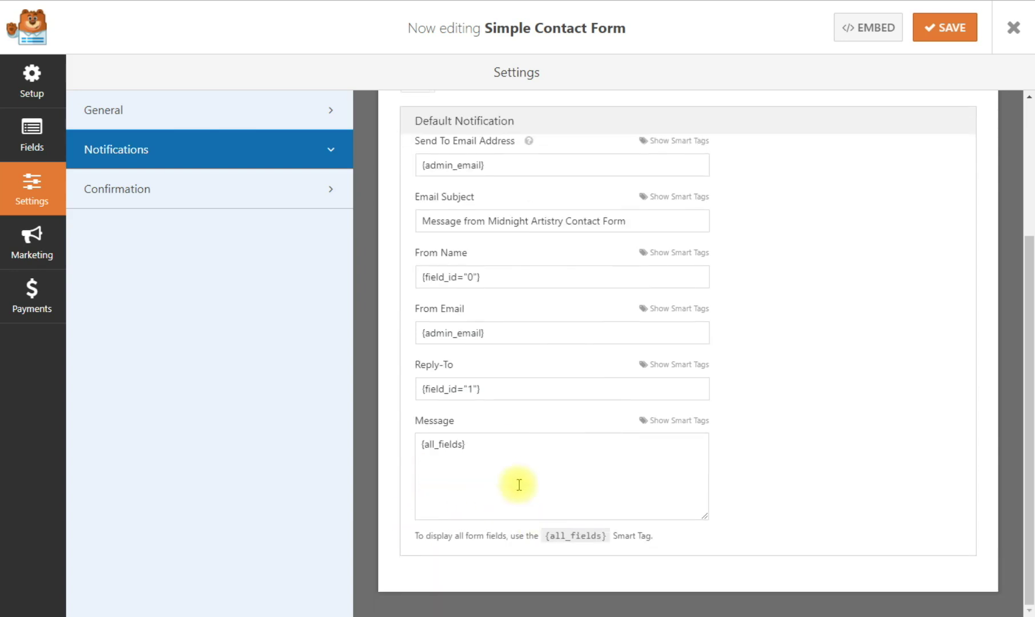
scroll(510, 460, up, 3)
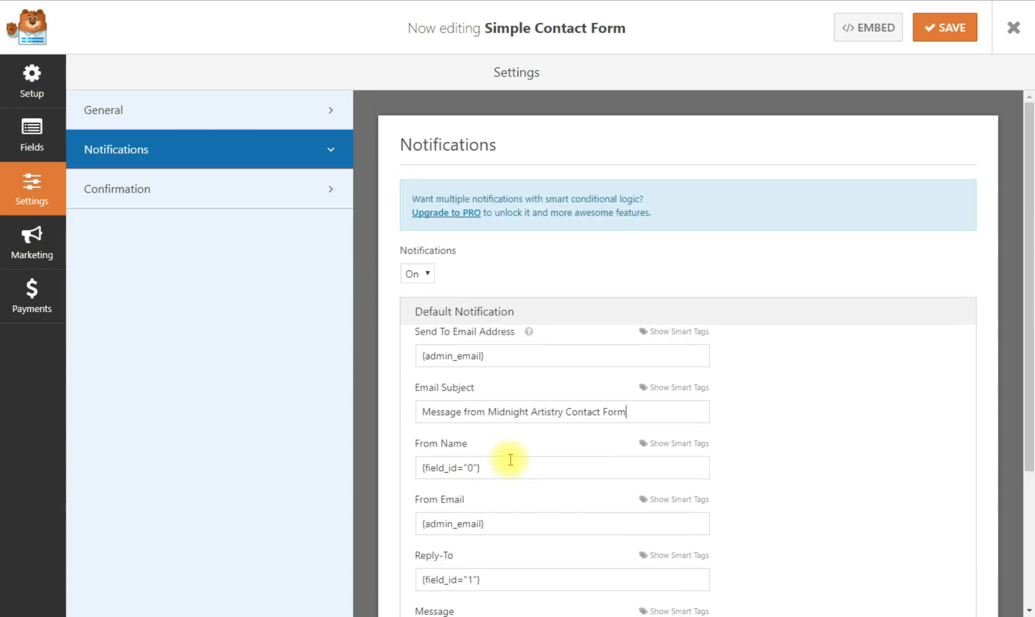
scroll(503, 485, down, 2)
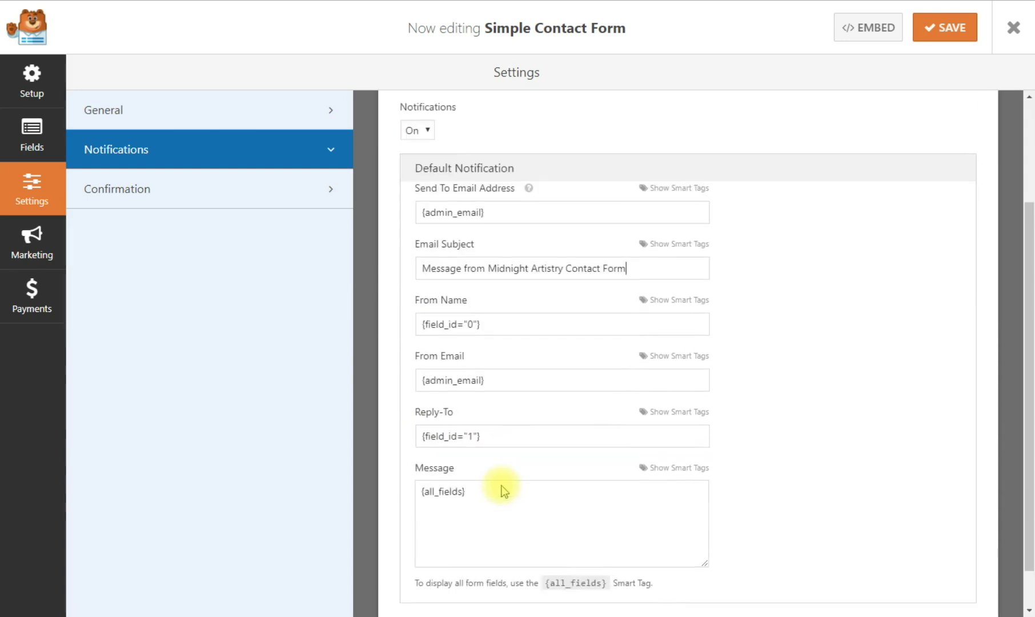
click(170, 193)
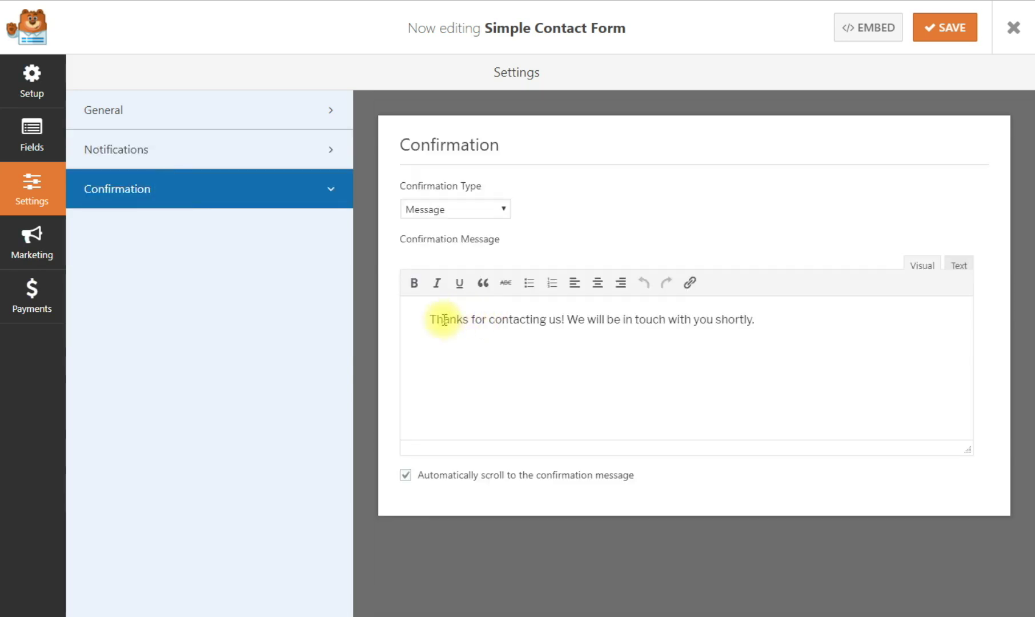
Review the confirmation message and try the Page confirmation type with the Artists page
drag(425, 319, 795, 314)
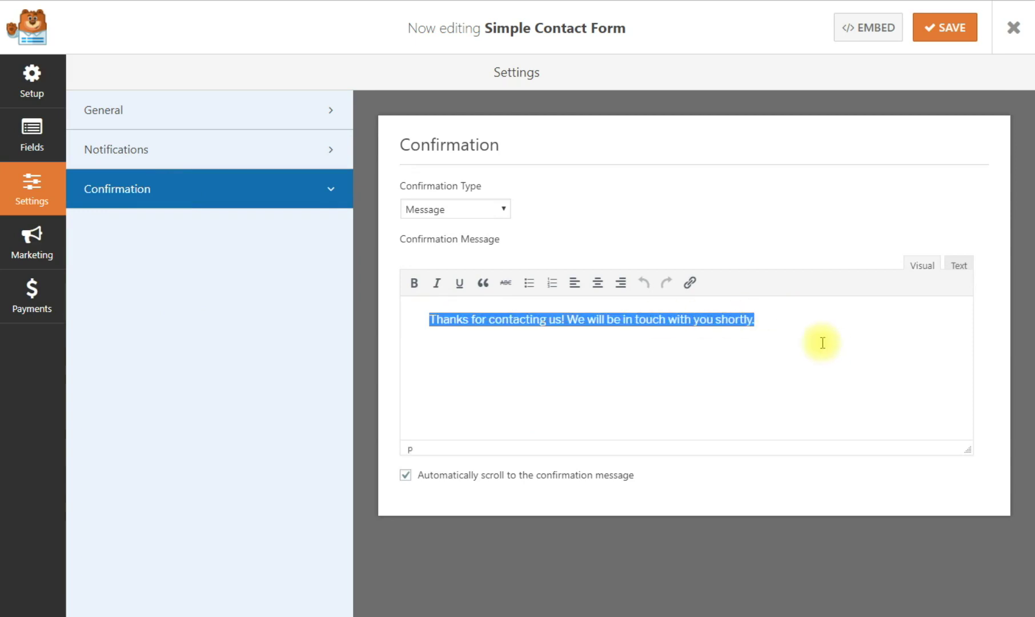
click(789, 333)
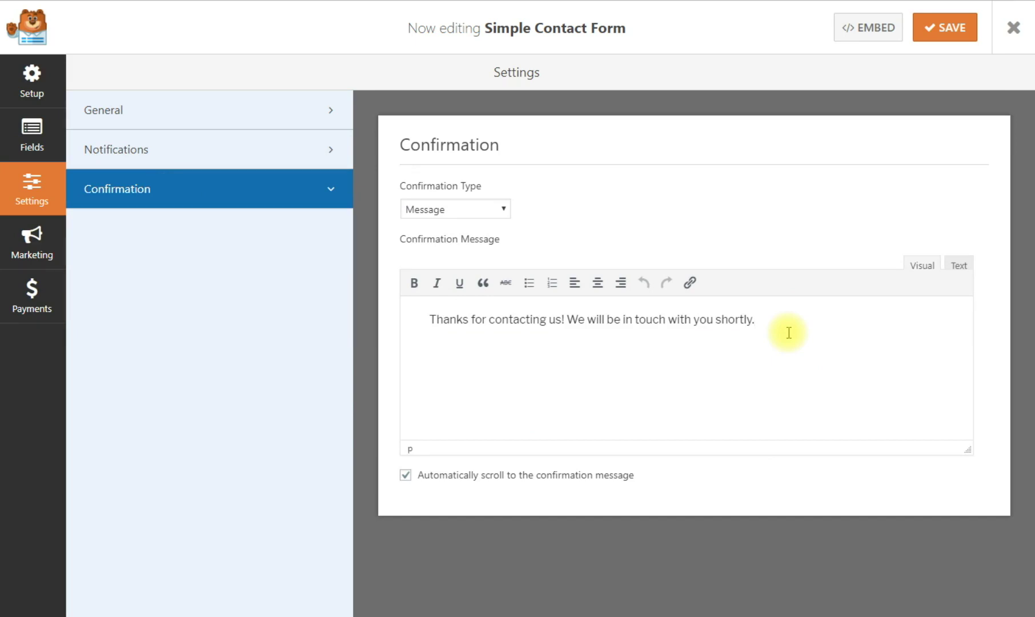
click(501, 209)
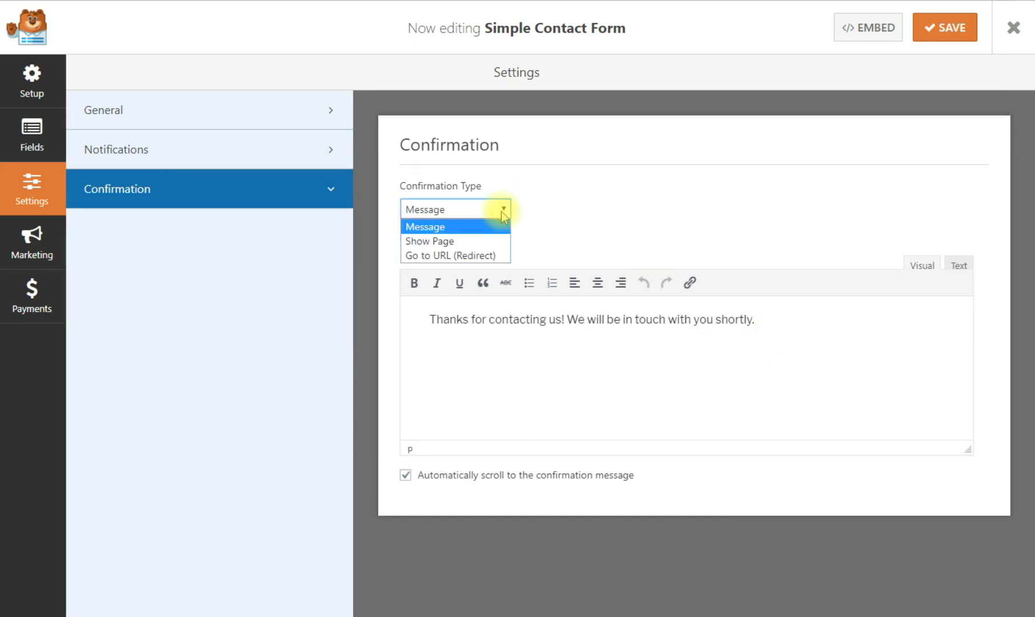
click(441, 241)
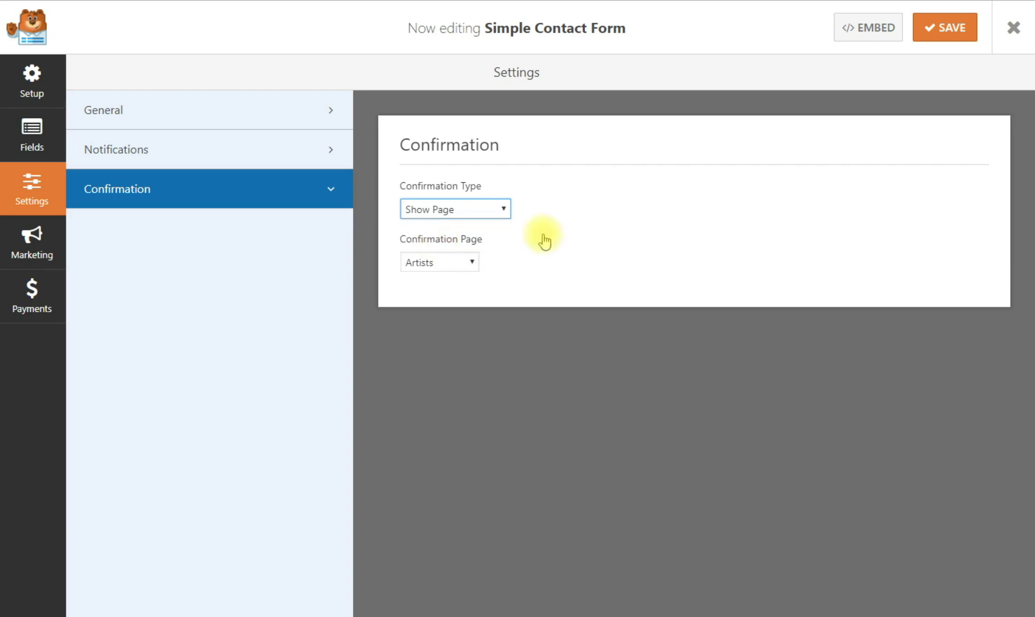
click(472, 264)
click(473, 266)
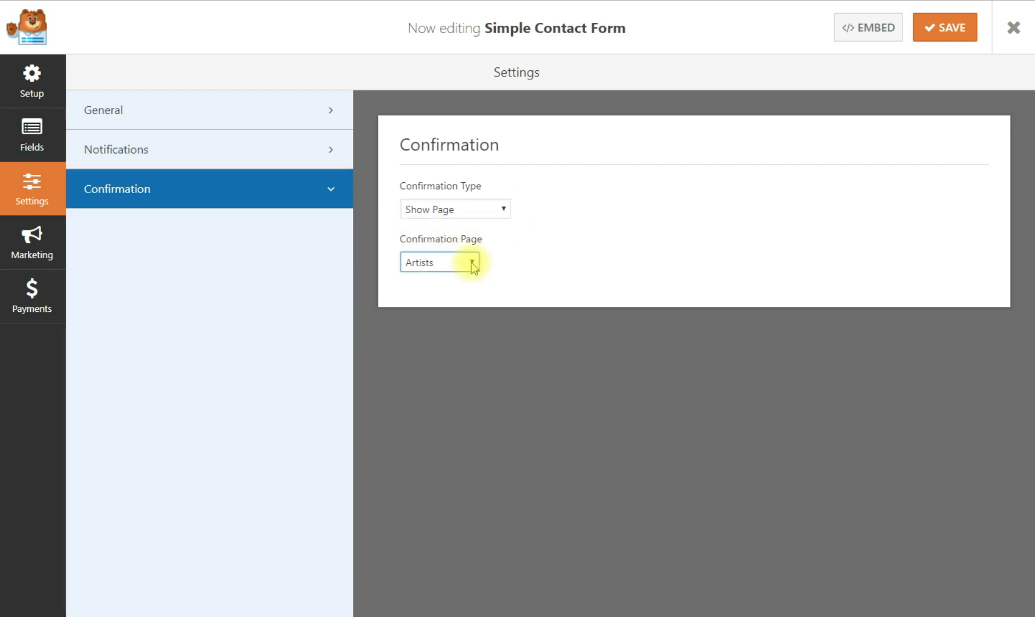
click(472, 262)
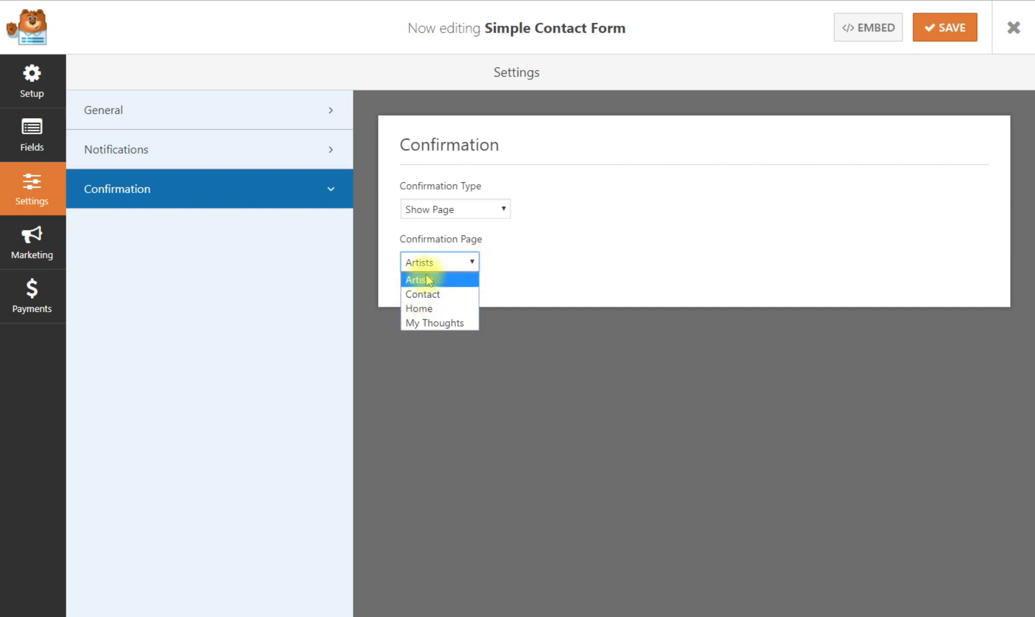
click(473, 263)
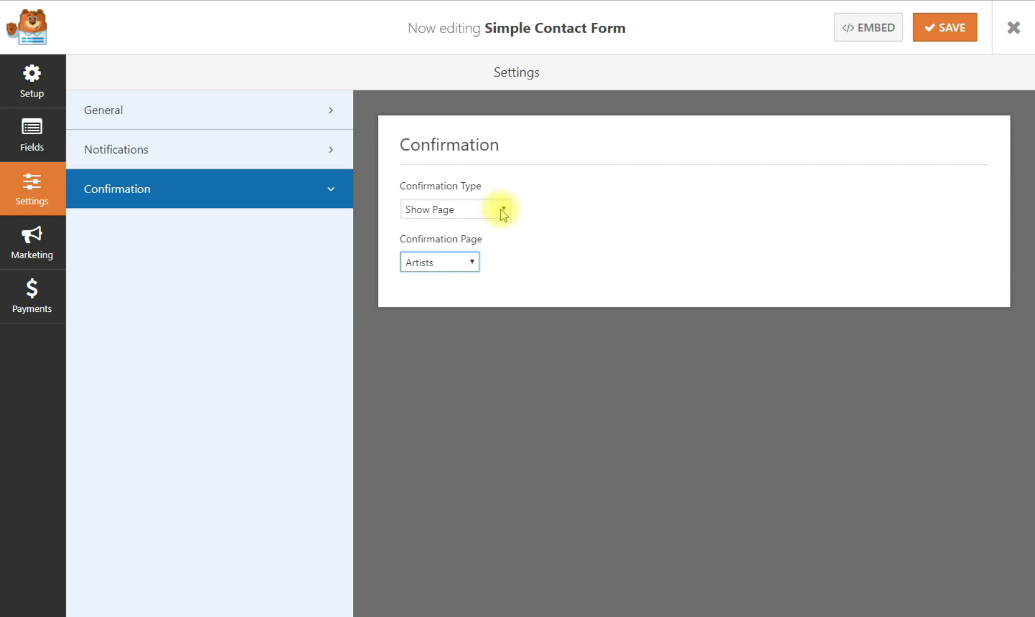
Try Redirect, set the confirmation type back to Message, save, and exit the builder
click(505, 211)
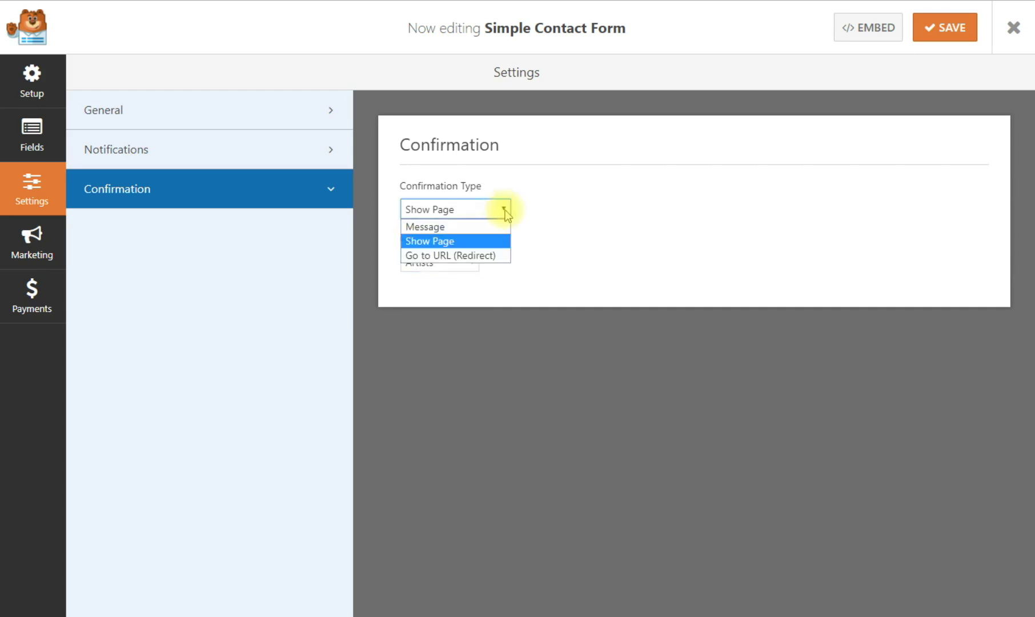
click(451, 258)
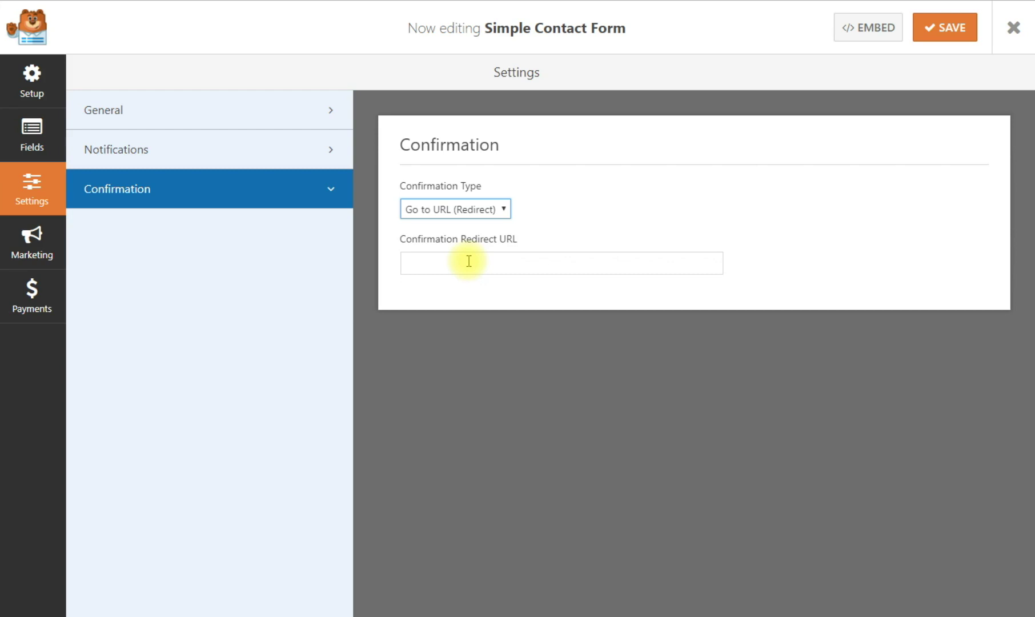
click(496, 209)
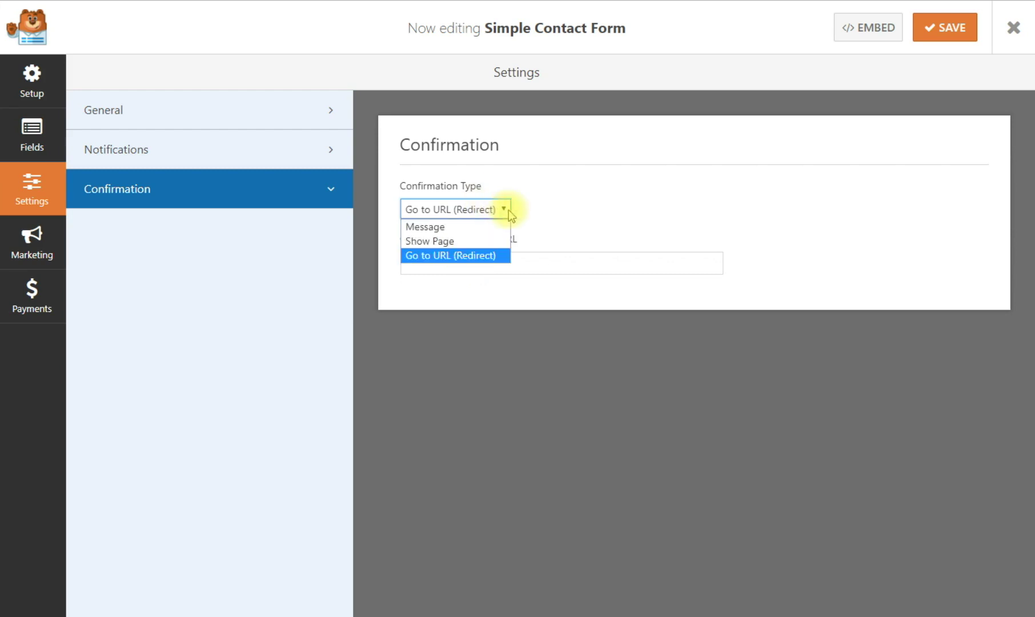
click(447, 229)
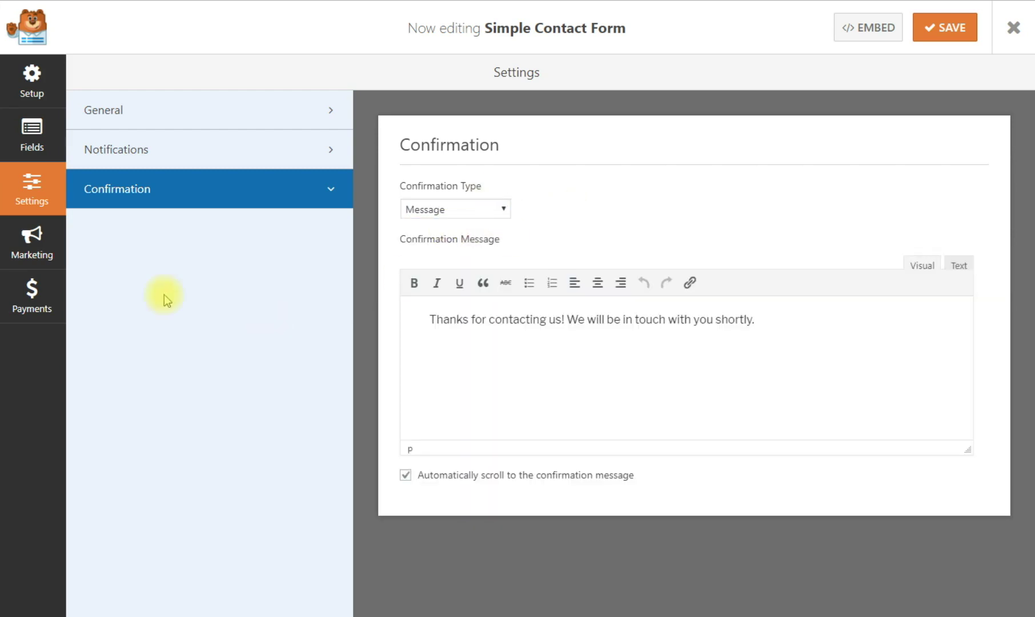
click(955, 35)
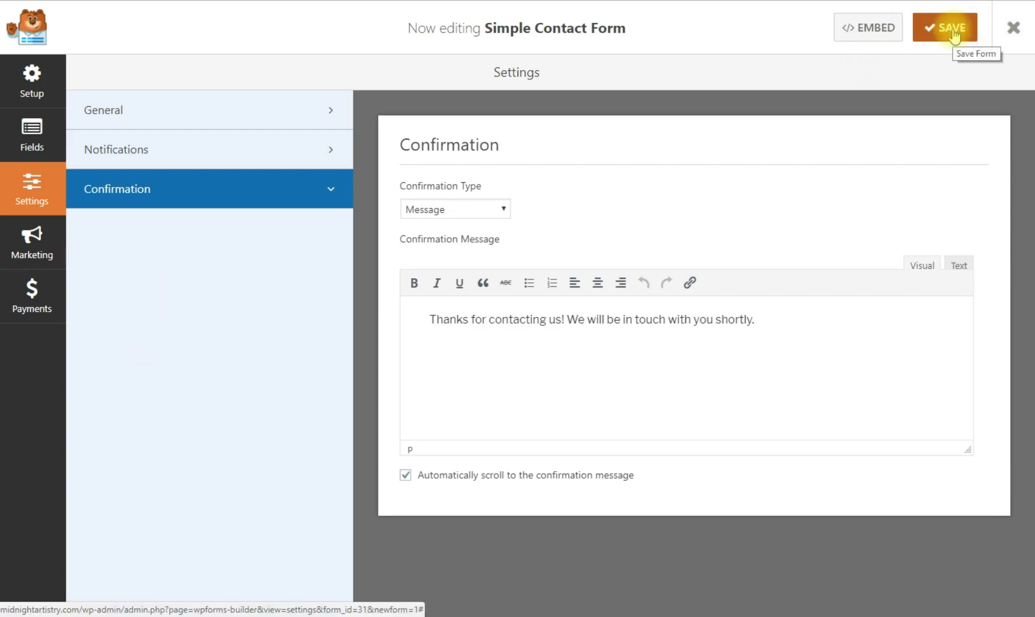
click(1014, 31)
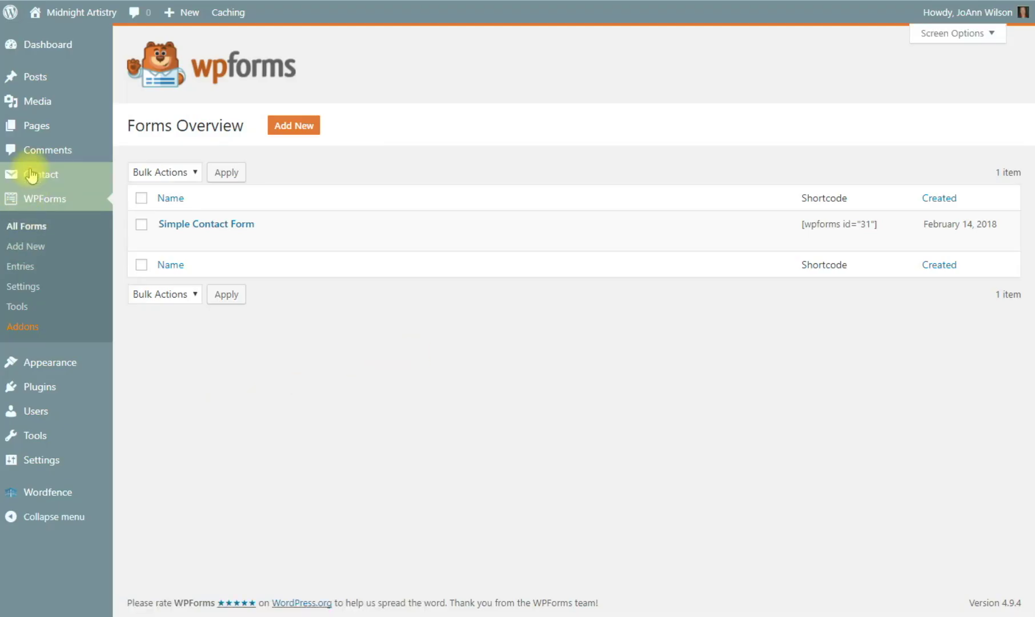
Open the Contact page for editing and delete its old contact form shortcode
mouse_move(38, 129)
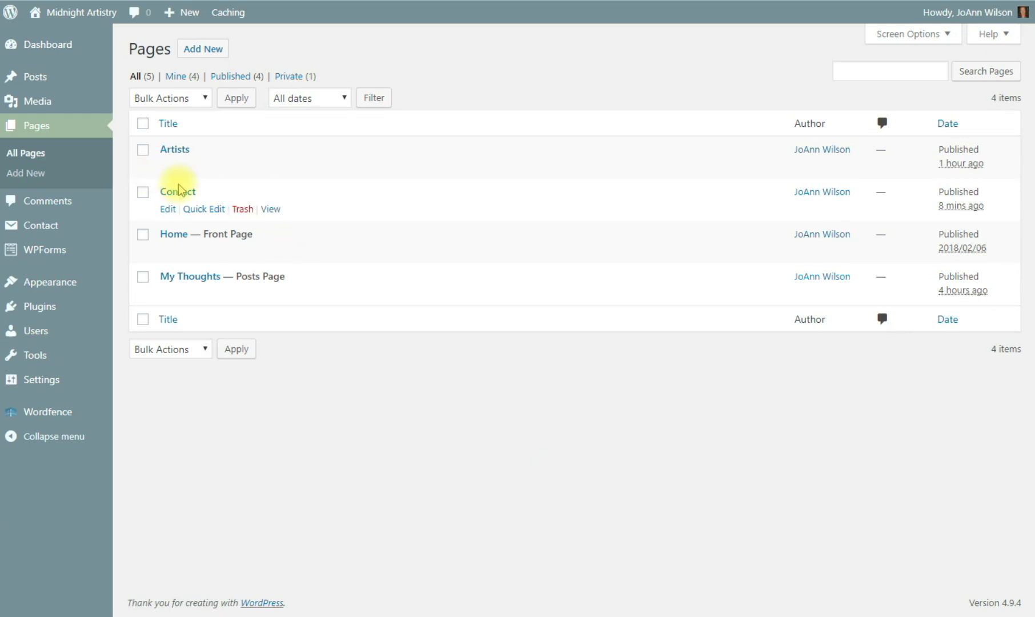
click(177, 191)
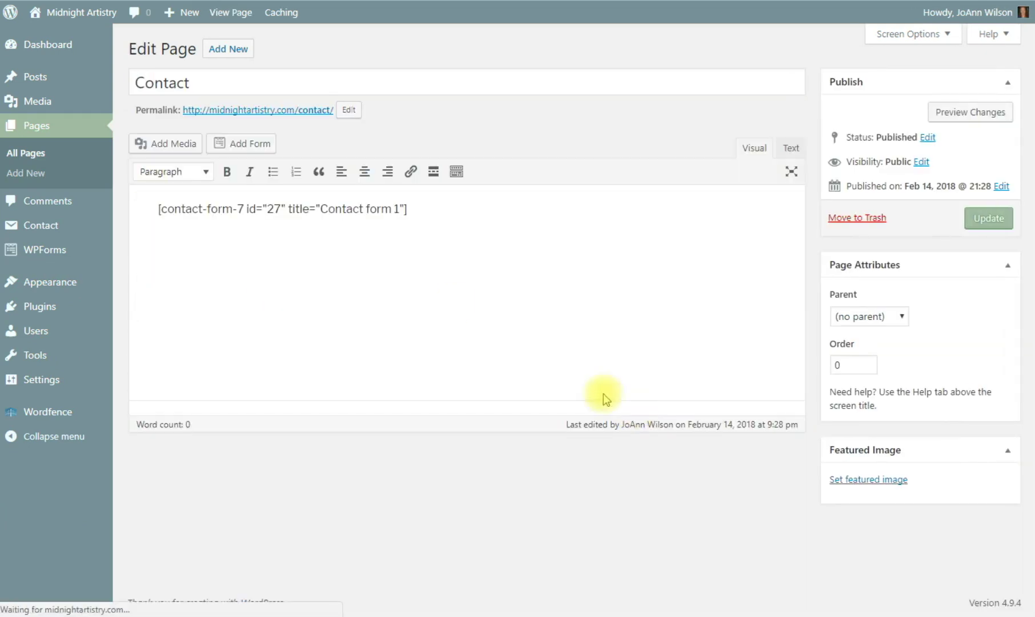
drag(406, 209, 141, 209)
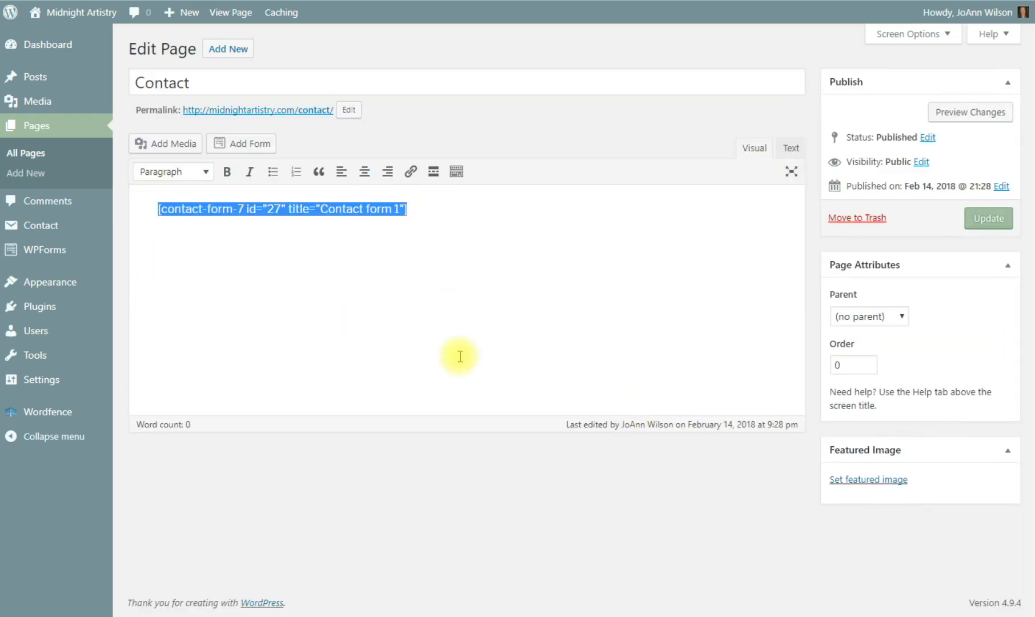
key(Delete)
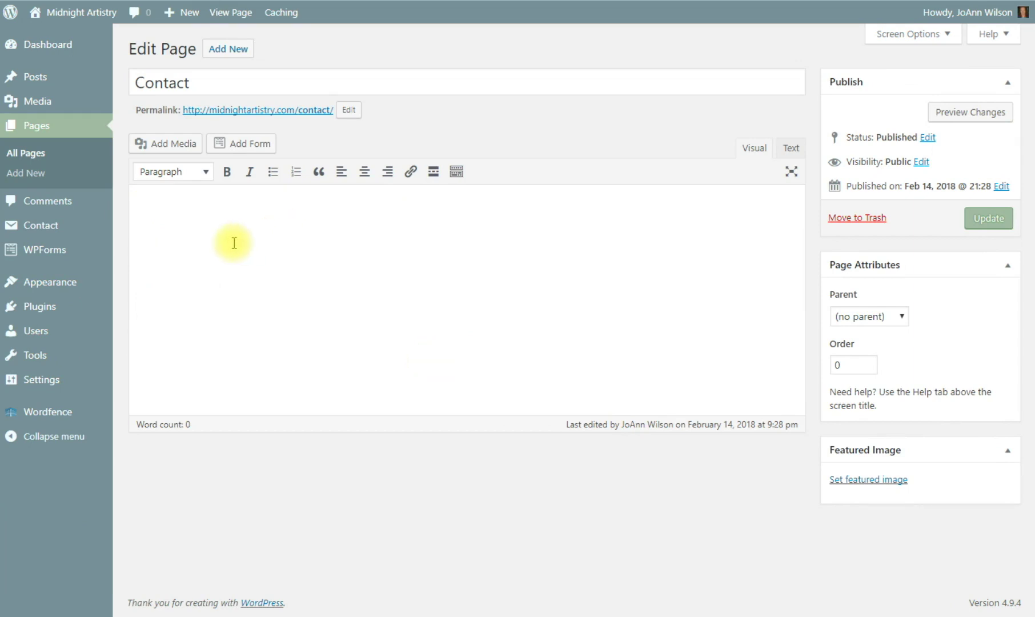
Insert the Simple Contact Form [wpforms id="31"] into the page and update it
click(261, 150)
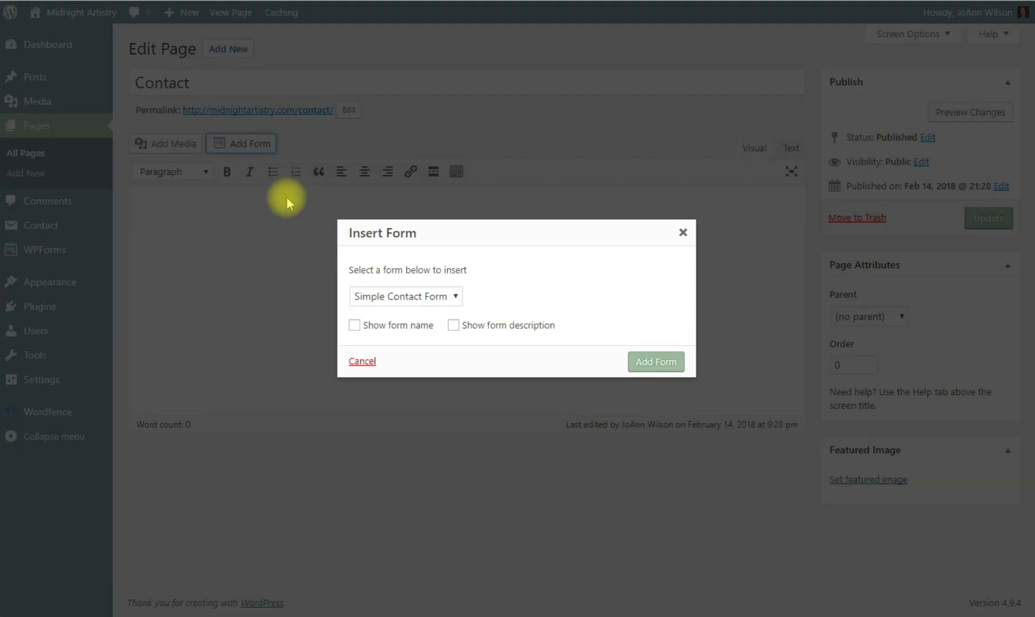
click(456, 297)
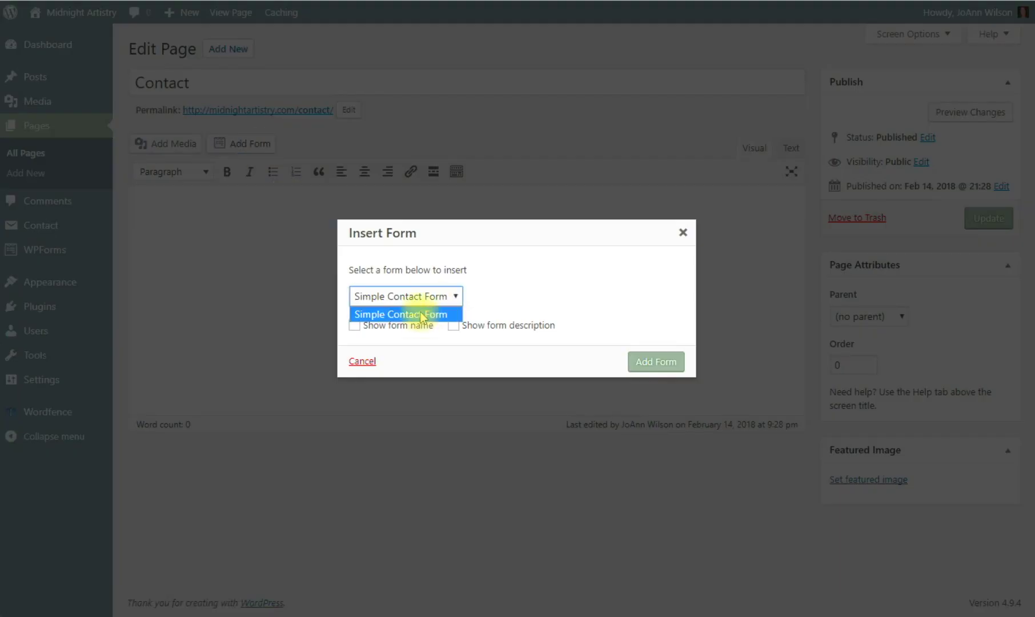
click(420, 315)
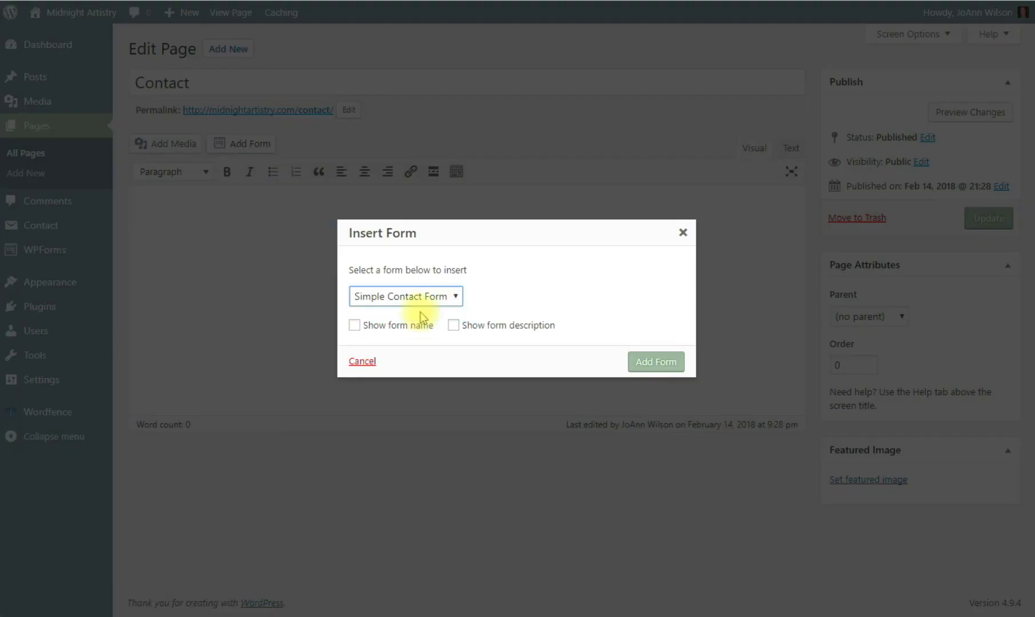
click(646, 362)
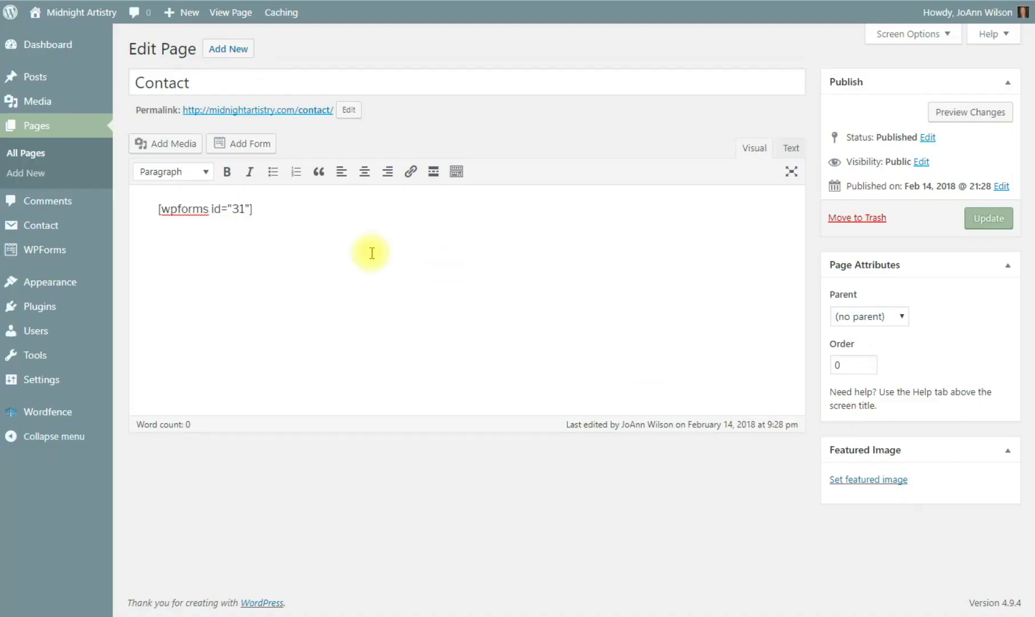
click(250, 144)
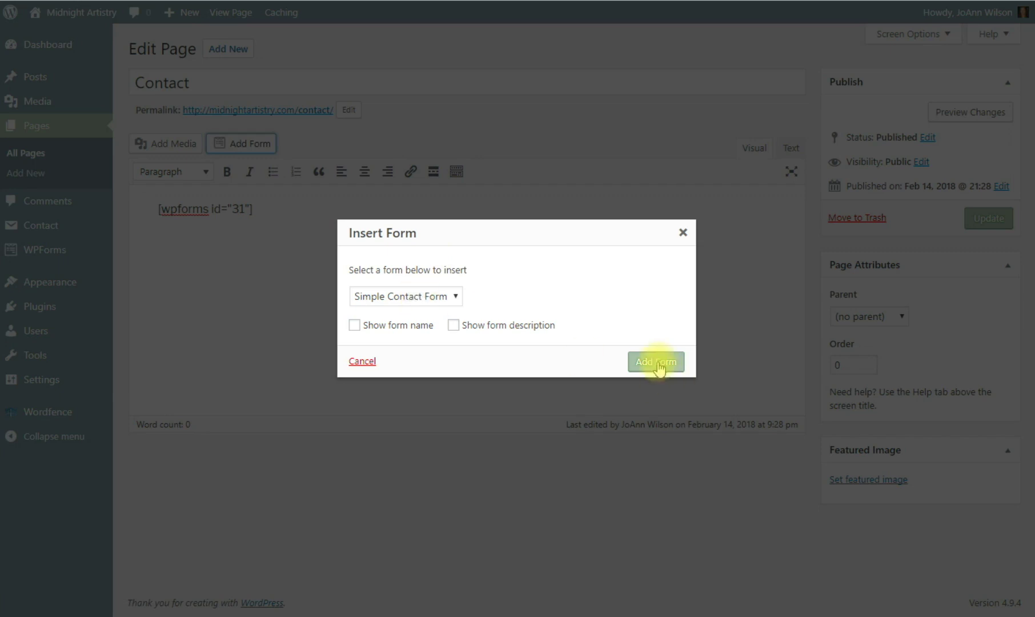
click(683, 233)
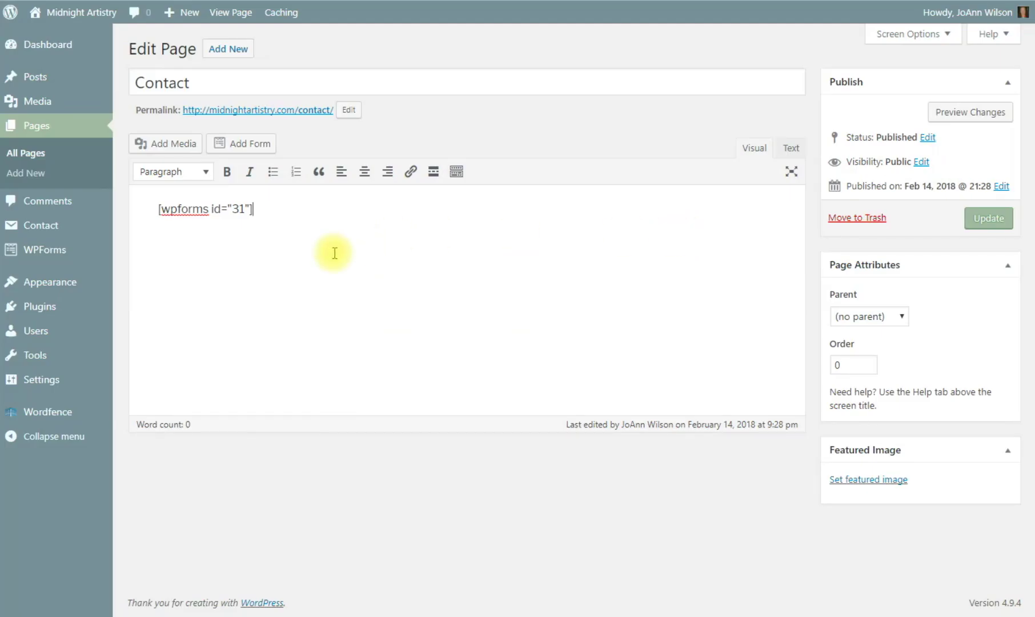
click(1005, 220)
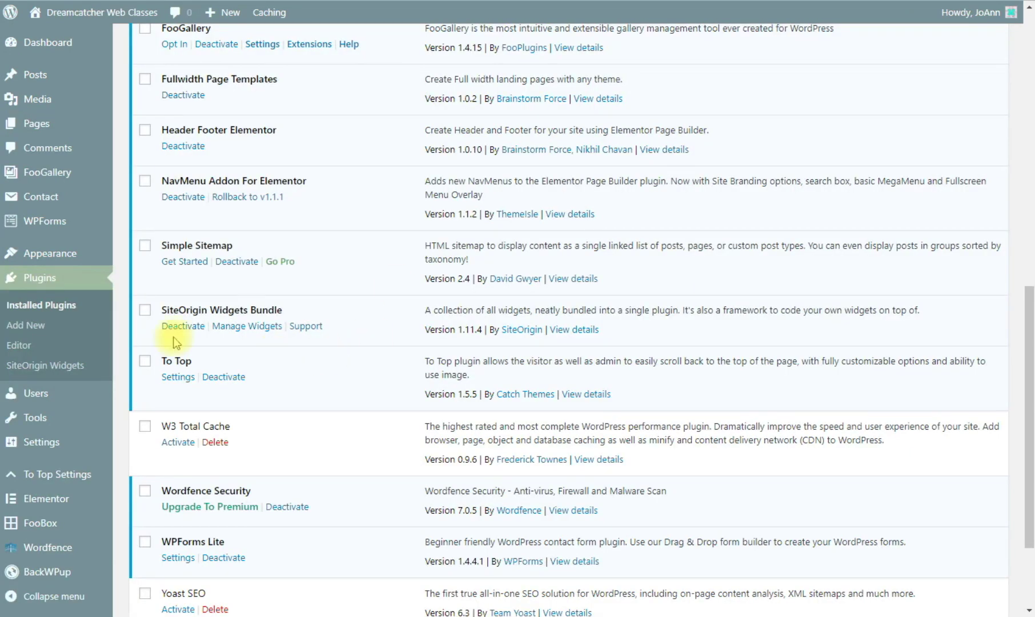
Open the Contact page from All Pages and launch it with Edit with Elementor
mouse_move(28, 130)
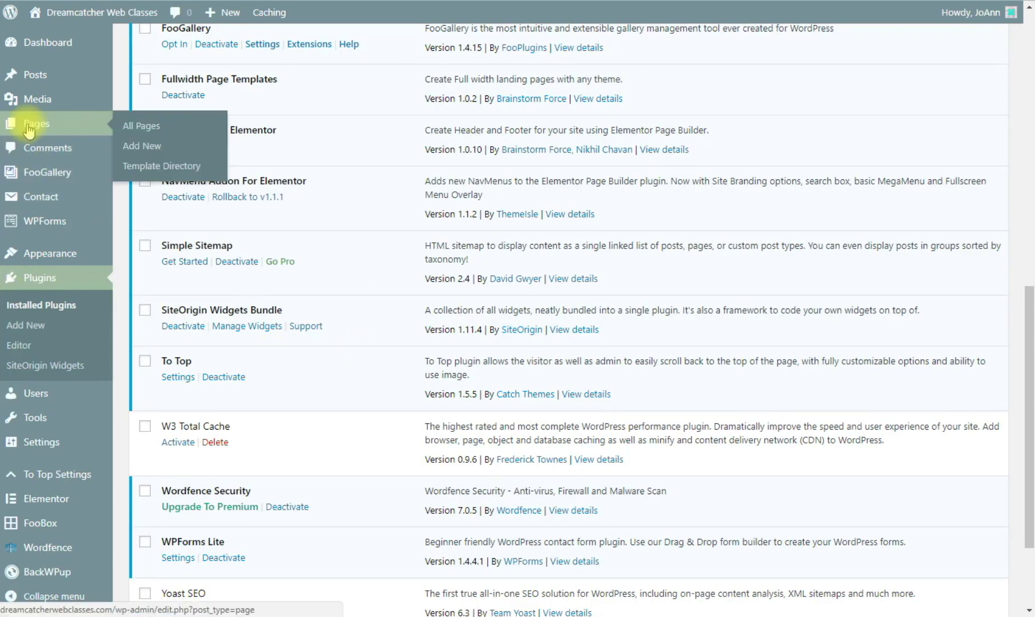
click(29, 130)
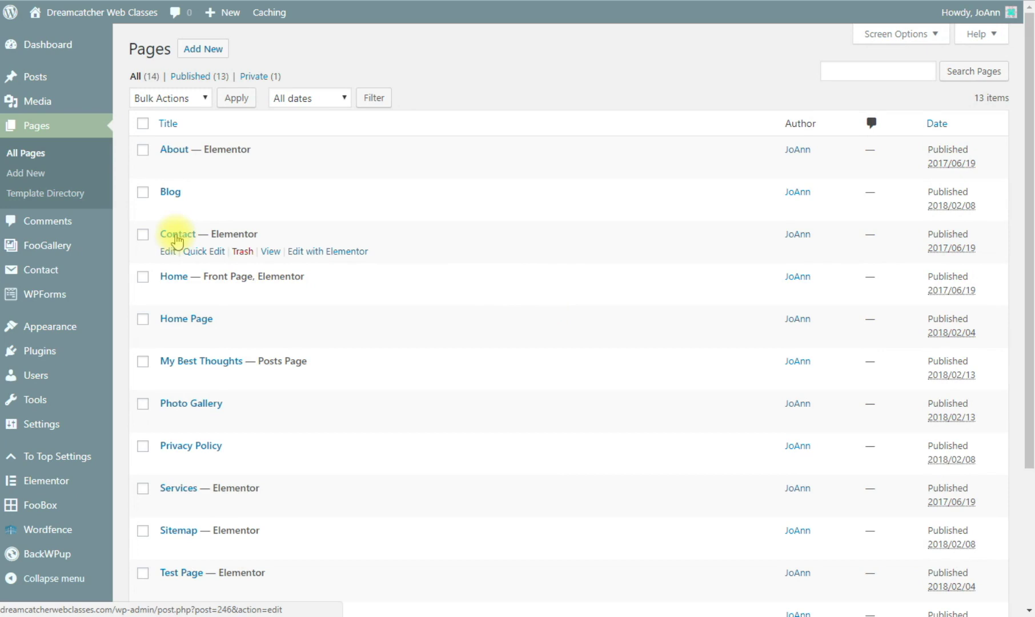
click(177, 236)
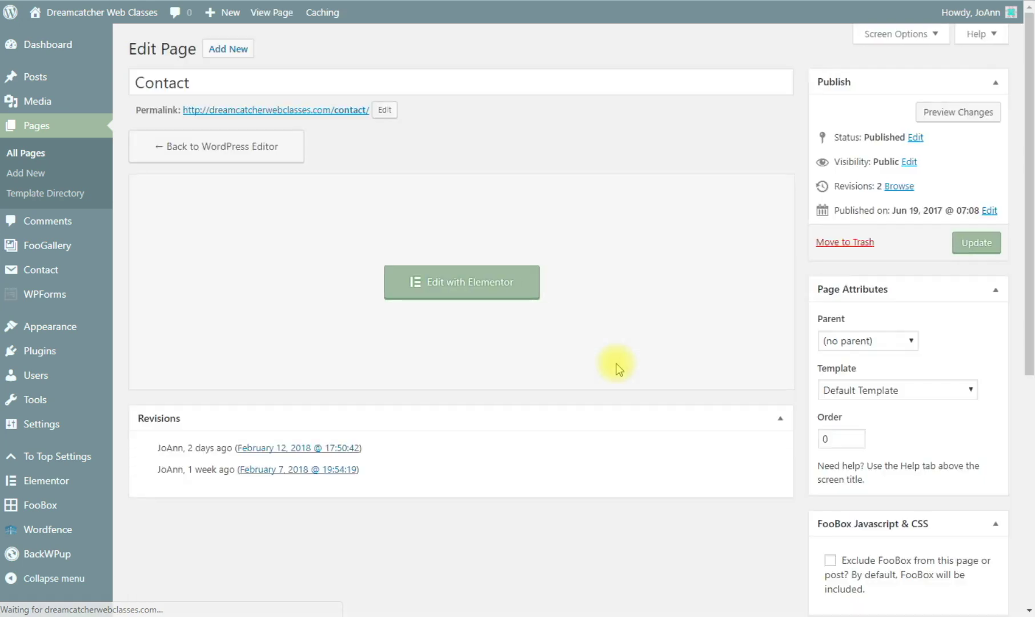
click(521, 285)
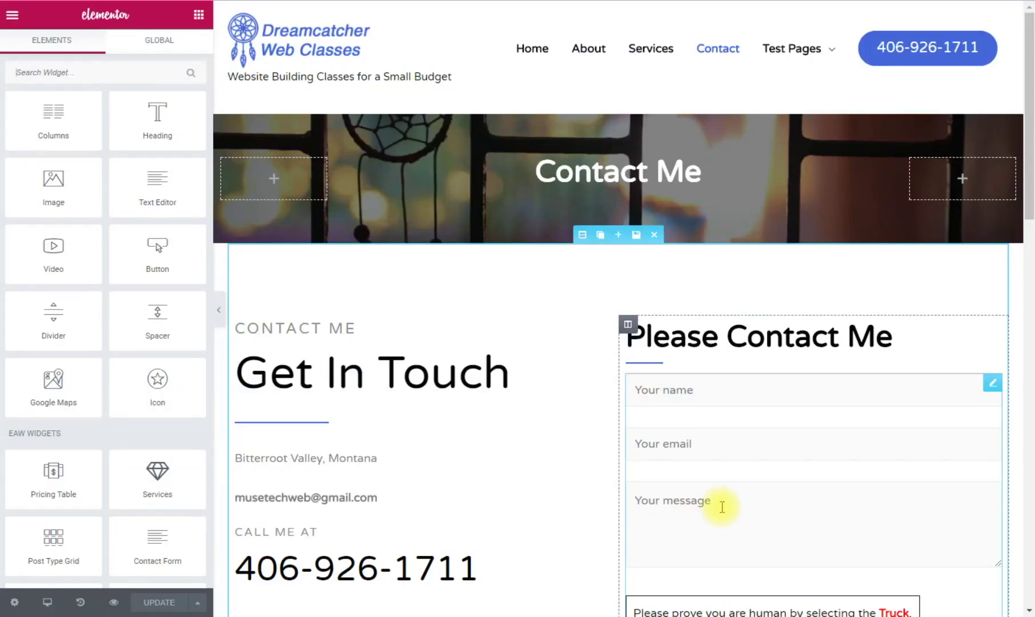
Change the Google Maps widget address from Victor, Montana to Hamilton, Montana
scroll(537, 444, down, 9)
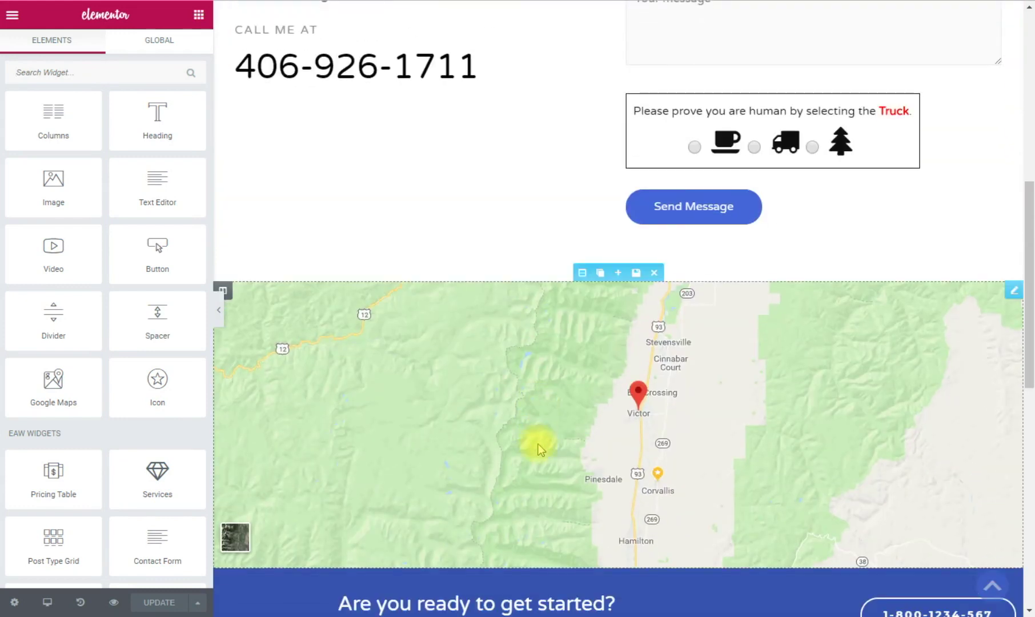
click(523, 409)
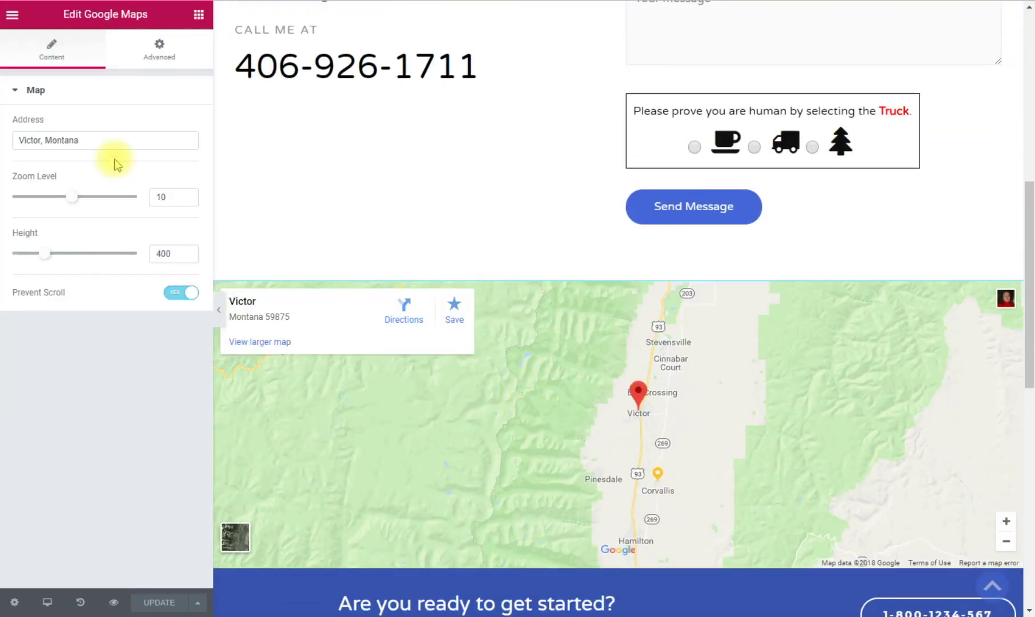
drag(86, 140, 8, 137)
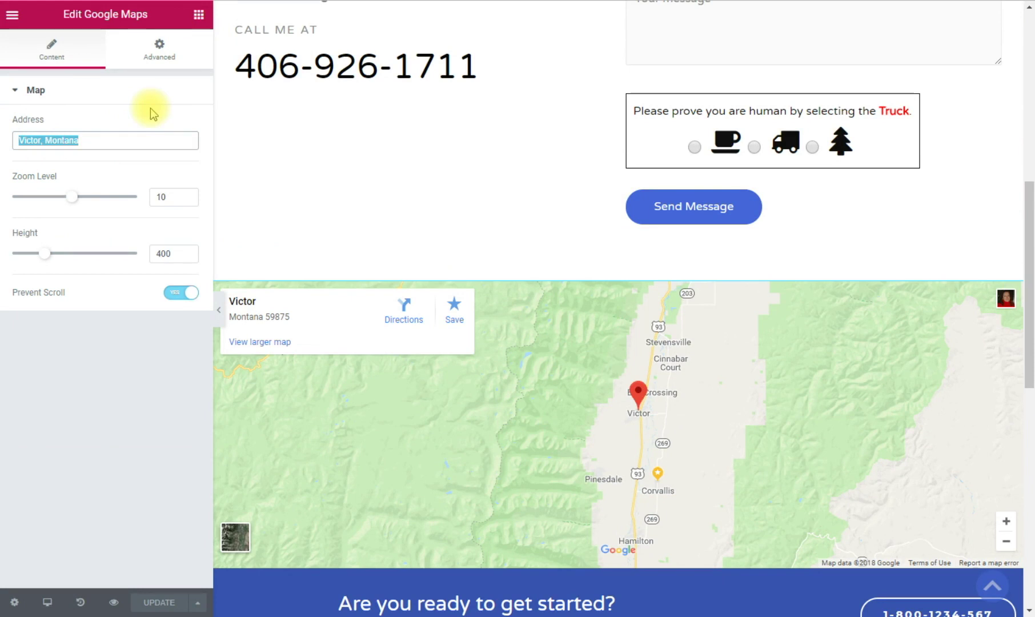
click(80, 140)
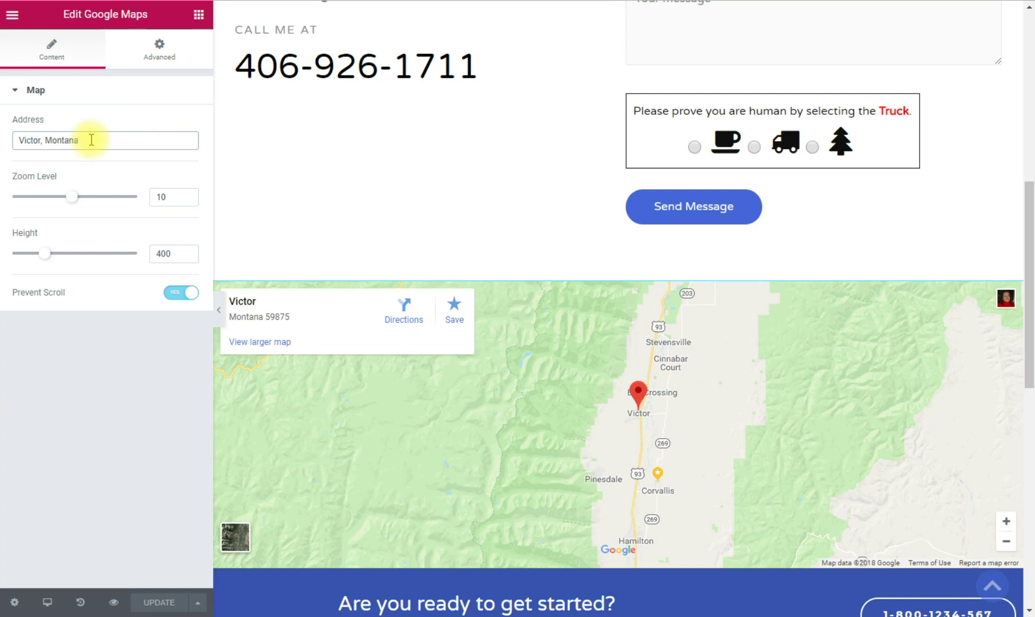
drag(91, 140, 13, 137)
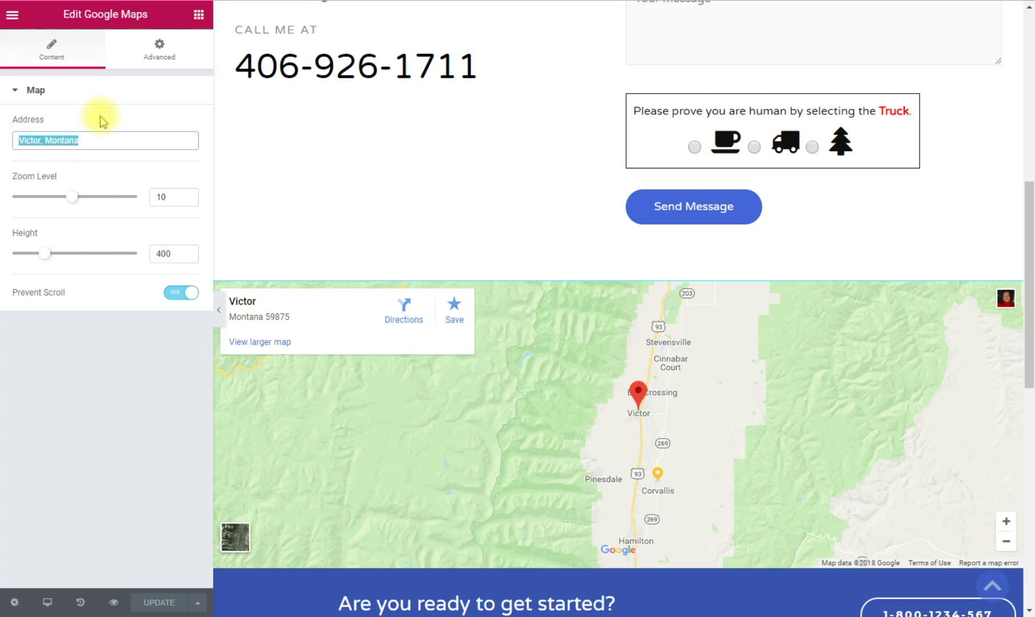
text(Hamilton, mo)
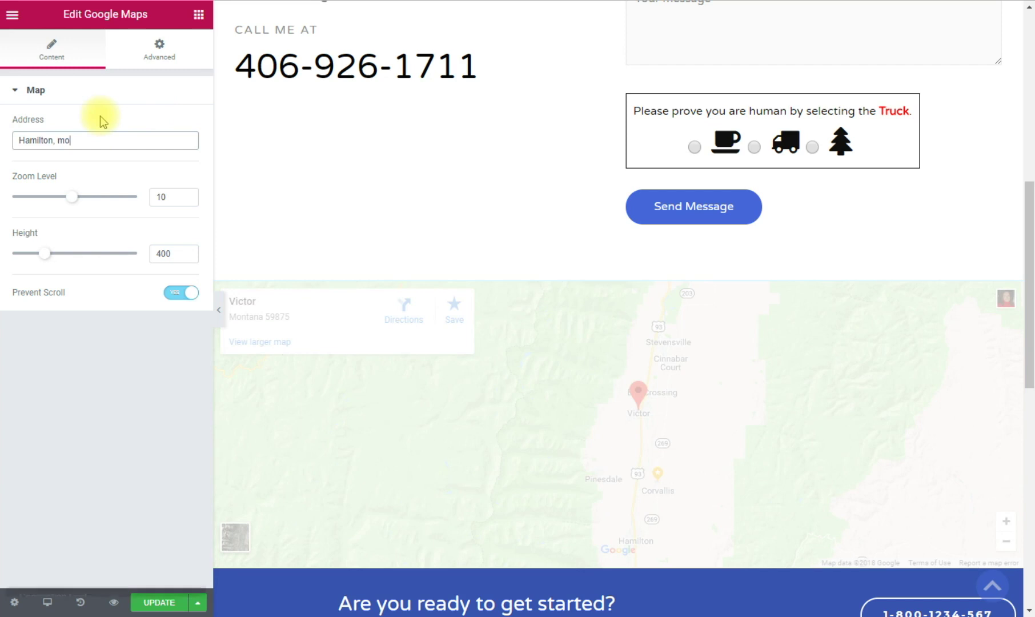
text(ntana)
key(BackSpace)
key(BackSpace)
key(BackSpace)
key(BackSpace)
key(BackSpace)
key(BackSpace)
key(BackSpace)
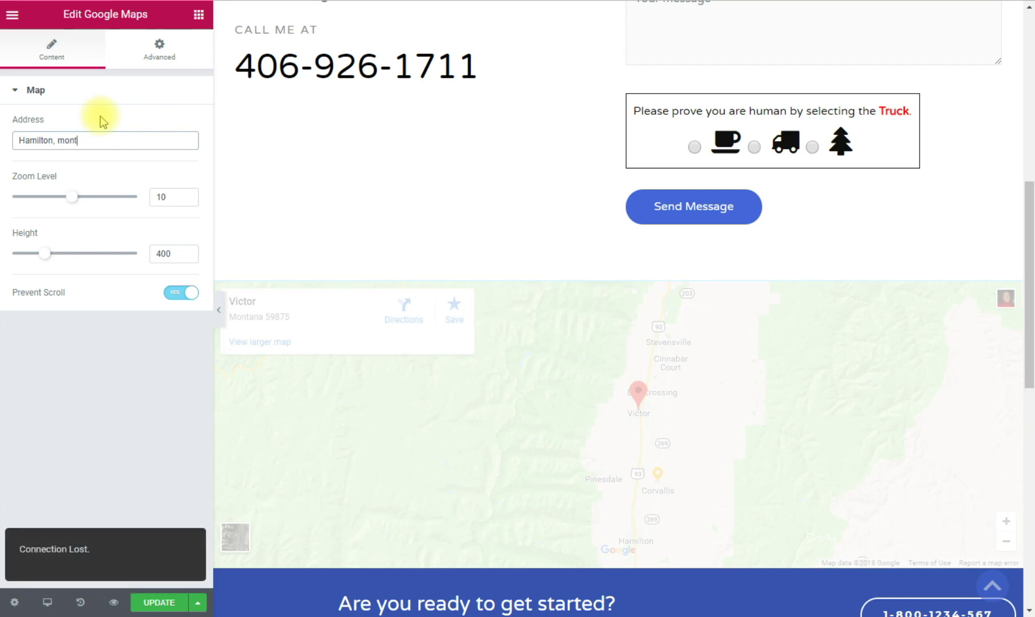
text(Montana)
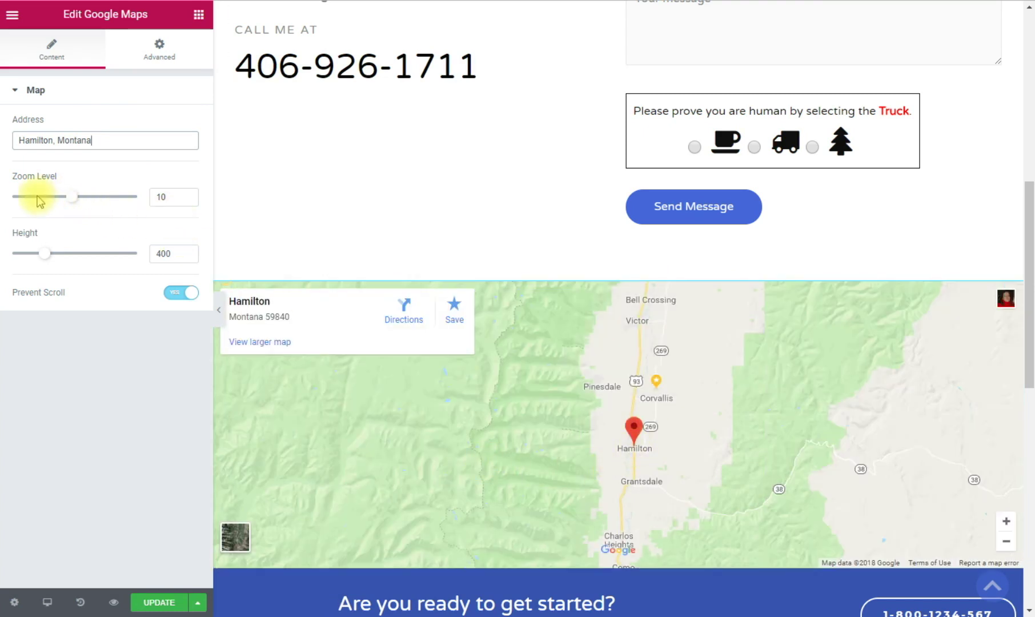
Make the Hamilton map taller by setting its height to 473
drag(45, 255, 70, 259)
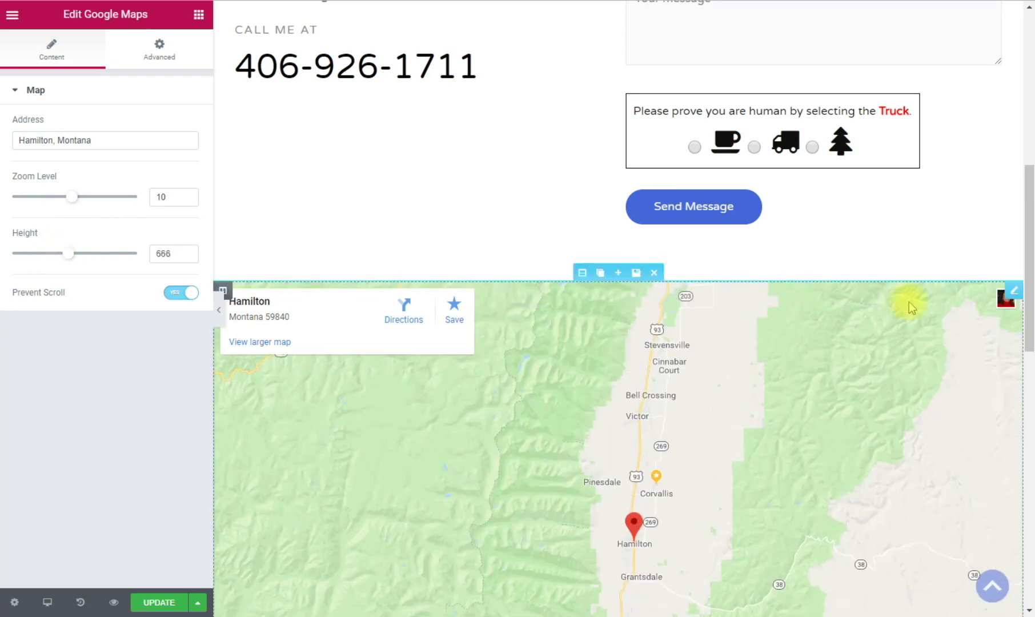
drag(1031, 338, 1021, 376)
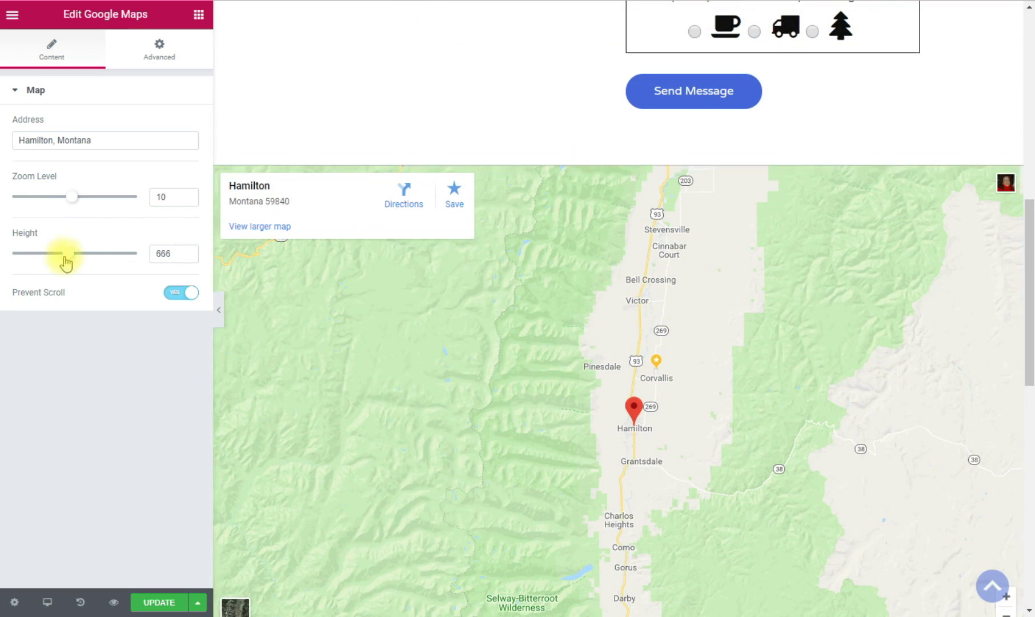
drag(65, 261, 50, 254)
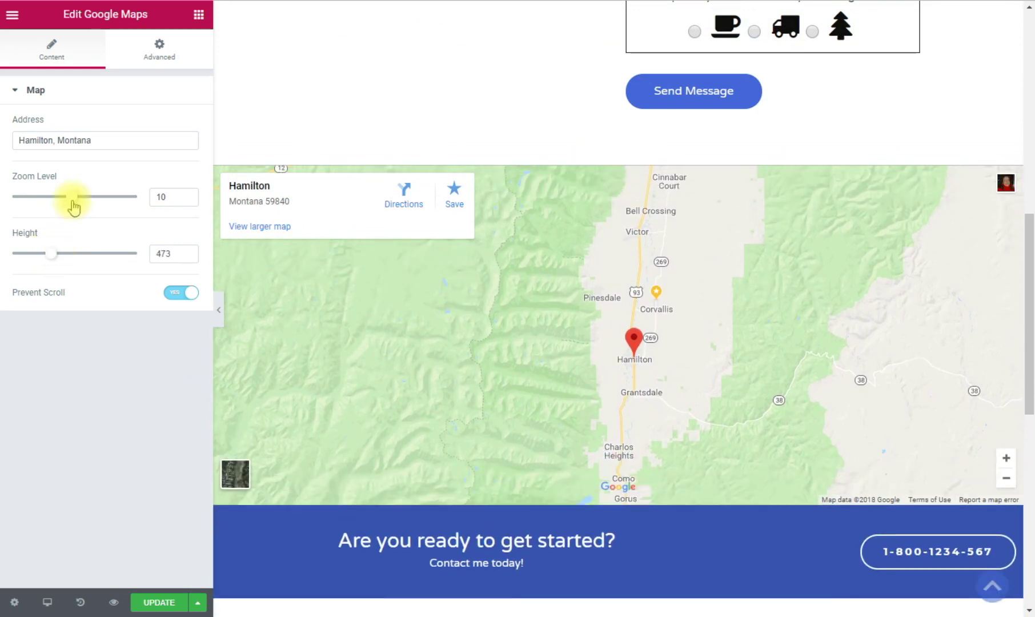
Try zoom level 13, set the map zoom back to 10, and save with Update
drag(73, 205, 76, 201)
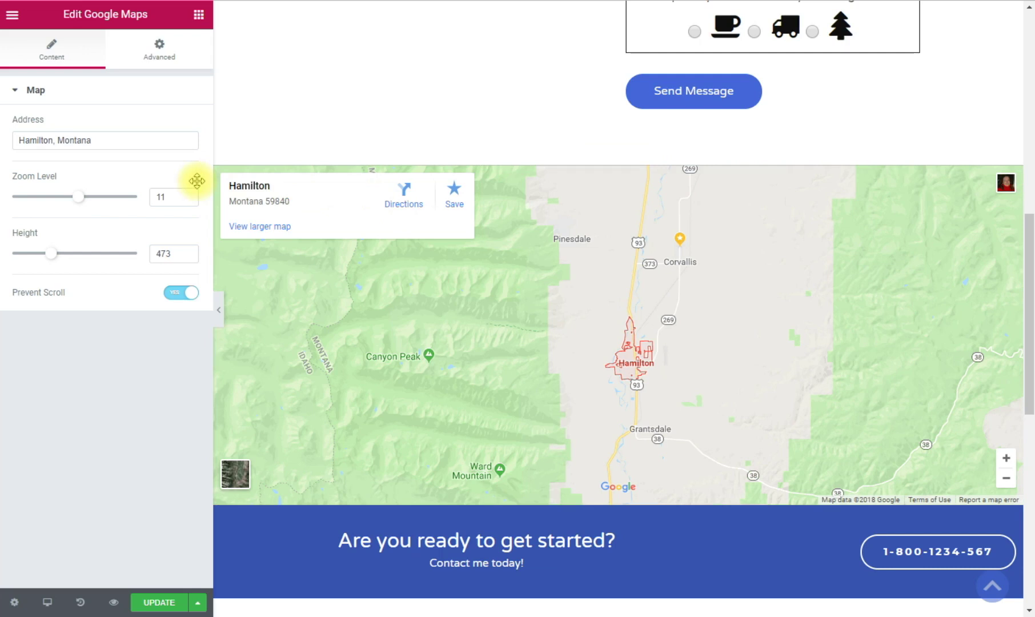
drag(79, 198, 92, 199)
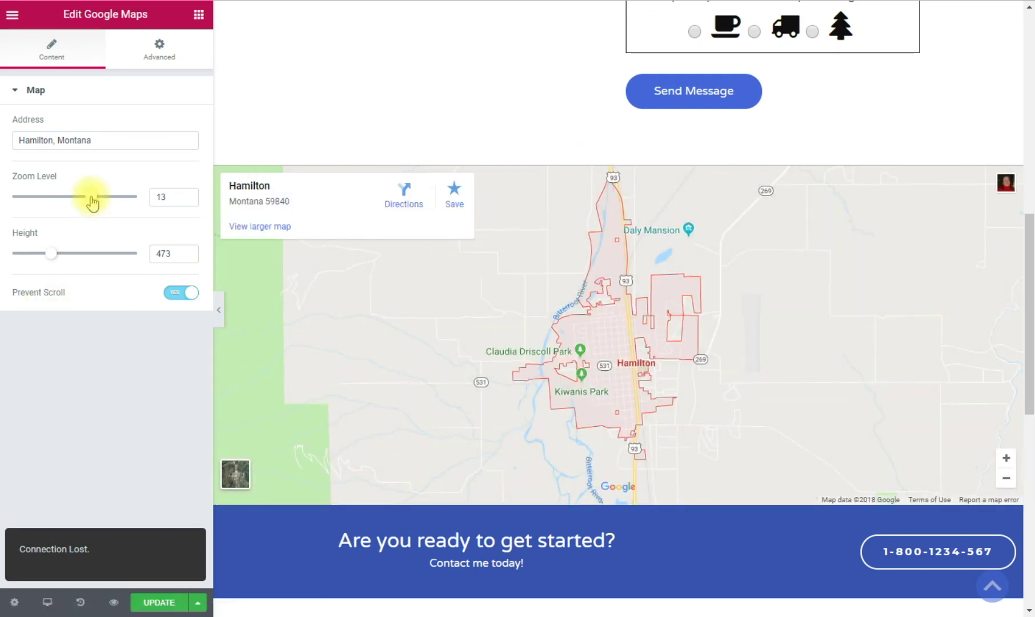
drag(92, 198, 71, 198)
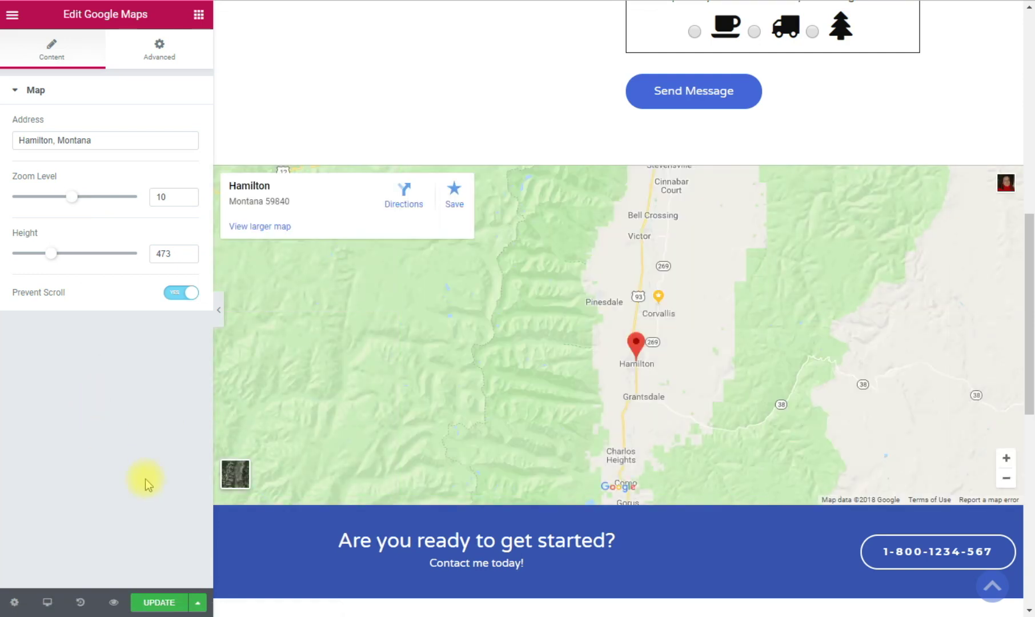
click(163, 603)
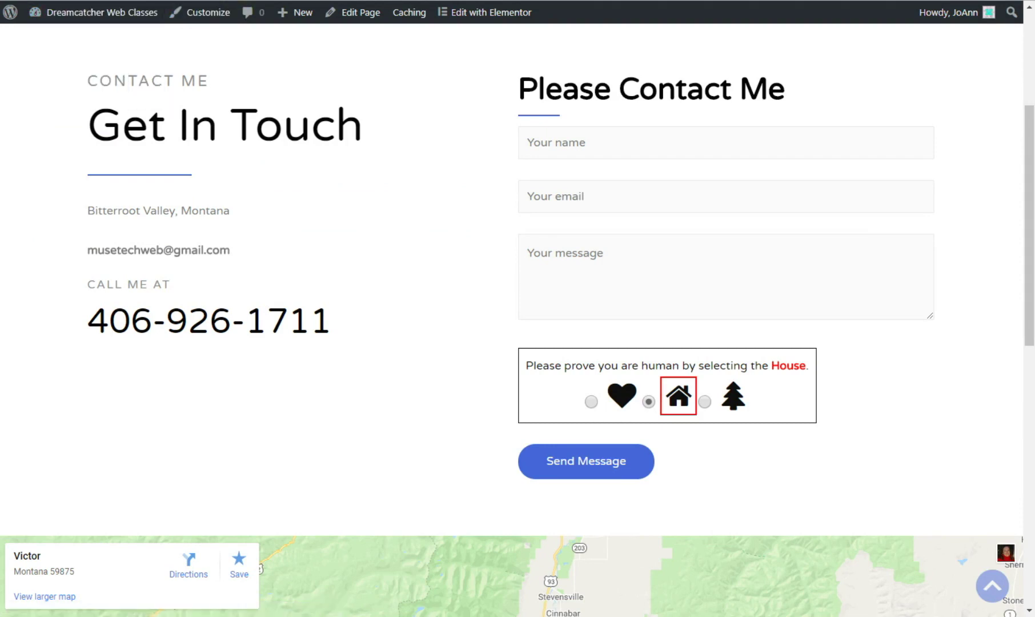
Reload the live Contact page and check that its map now shows Hamilton, Montana
key(F5)
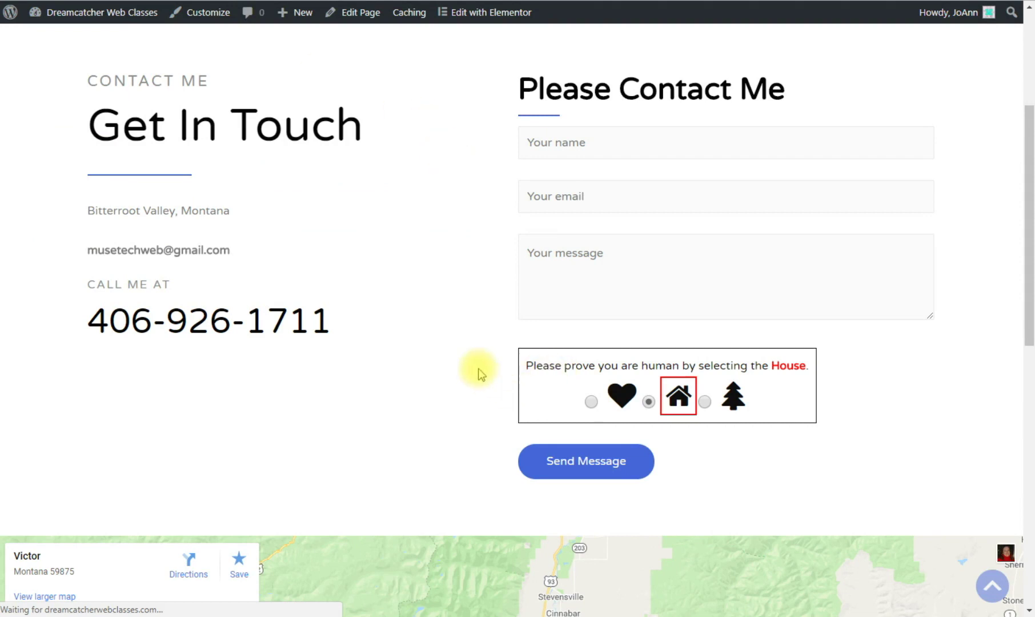
scroll(440, 343, down, 5)
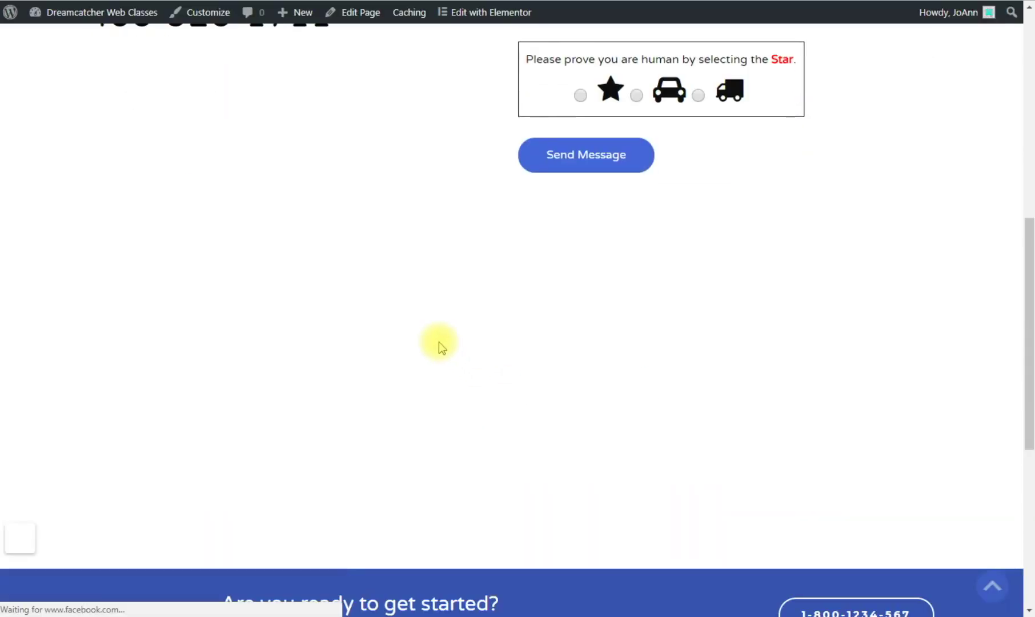
scroll(439, 343, down, 2)
scroll(554, 280, up, 1)
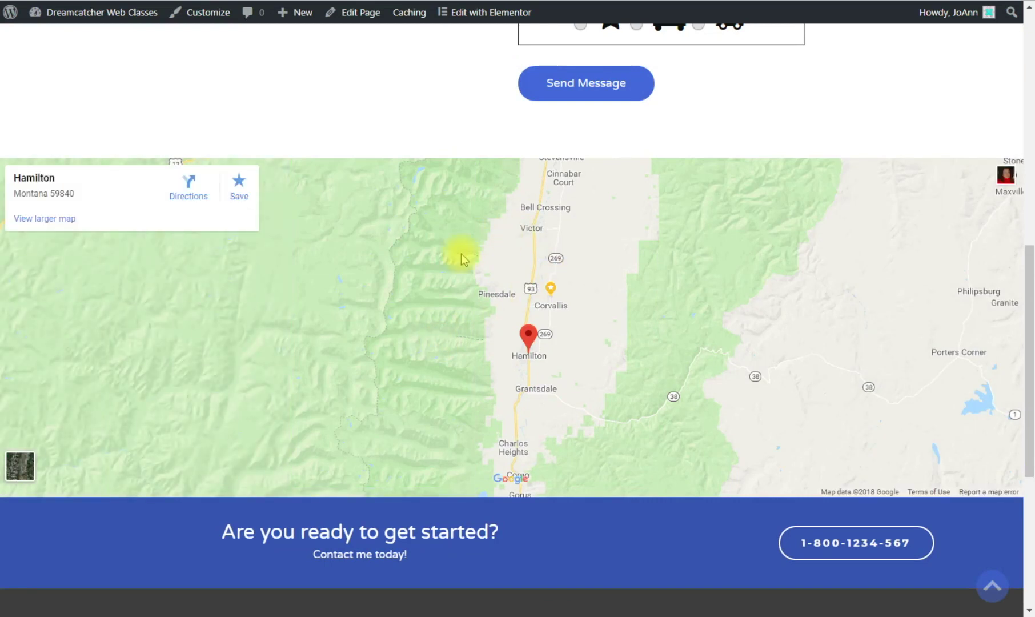